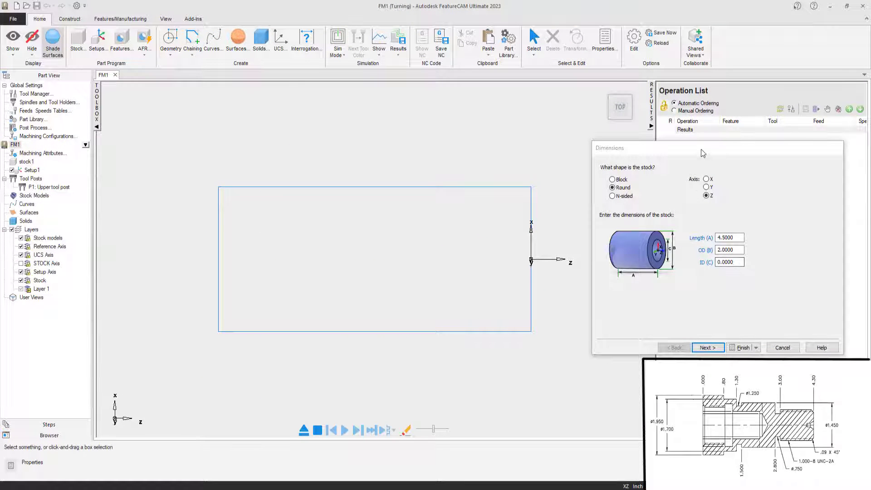
# - Accept the round stock dimensions along the Z axis with length 4.5000, OD 2.0000 and ID 0.0000
pyautogui.moveTo(704, 153); pyautogui.dragTo(705, 101)
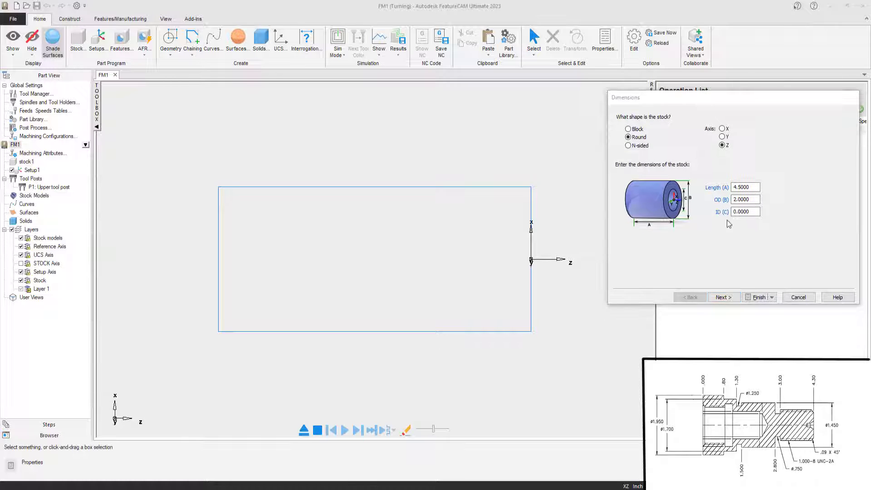
pyautogui.click(749, 186)
pyautogui.moveTo(752, 187); pyautogui.dragTo(723, 213)
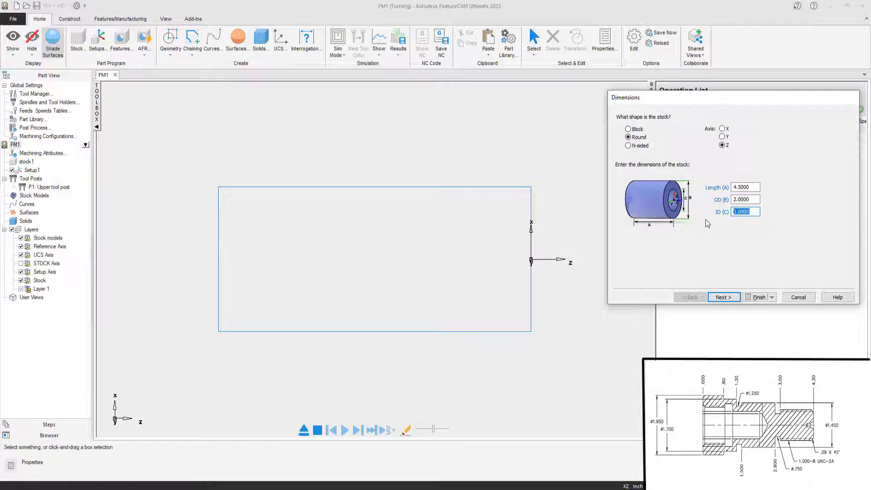
pyautogui.click(722, 297)
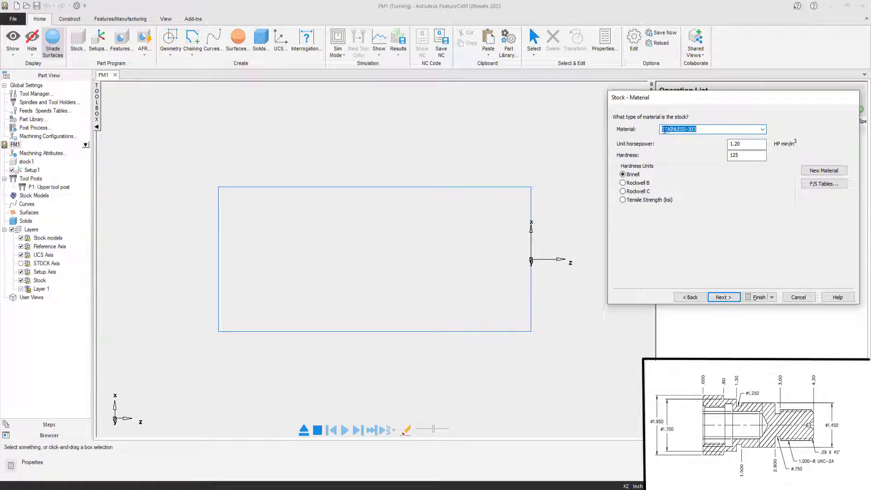
# - Check the turning feeds and speeds for STAINLESS-303 and keep it as the stock material
pyautogui.click(762, 129)
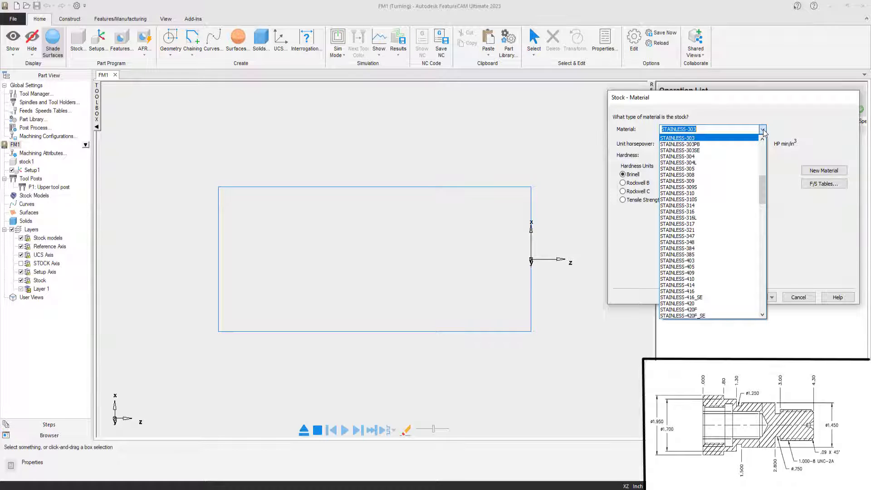
pyautogui.click(762, 130)
pyautogui.click(812, 184)
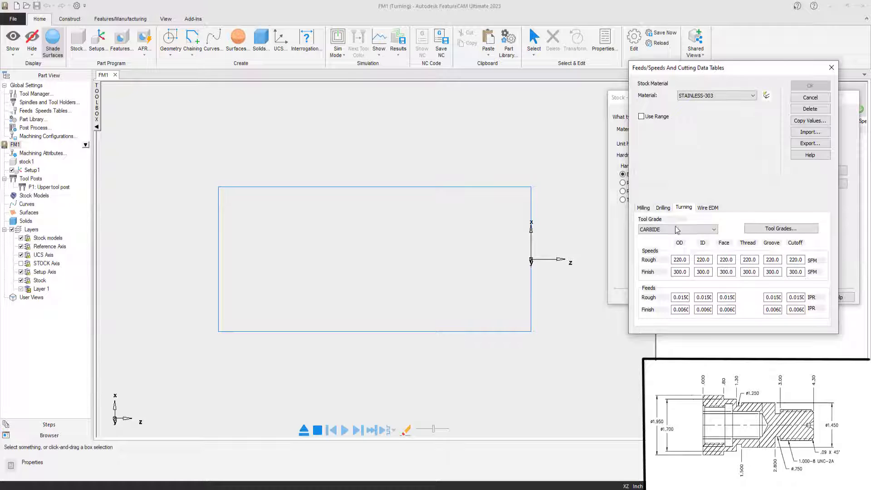
pyautogui.click(832, 68)
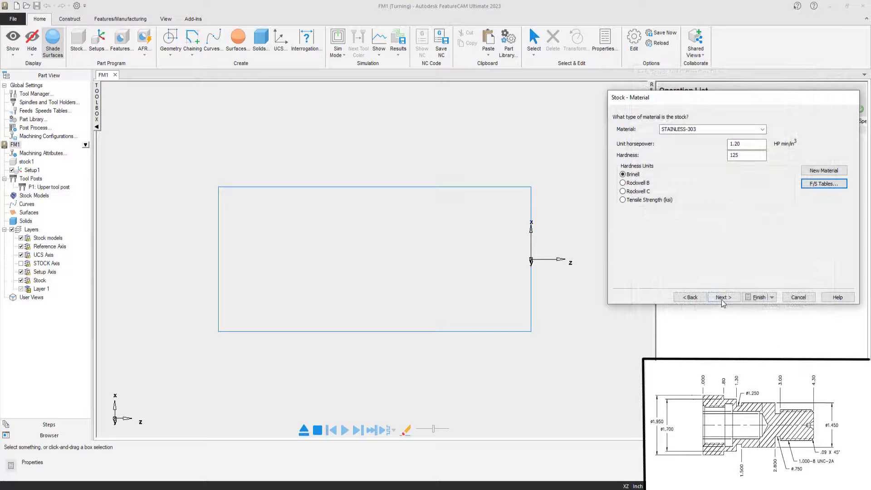
pyautogui.click(721, 297)
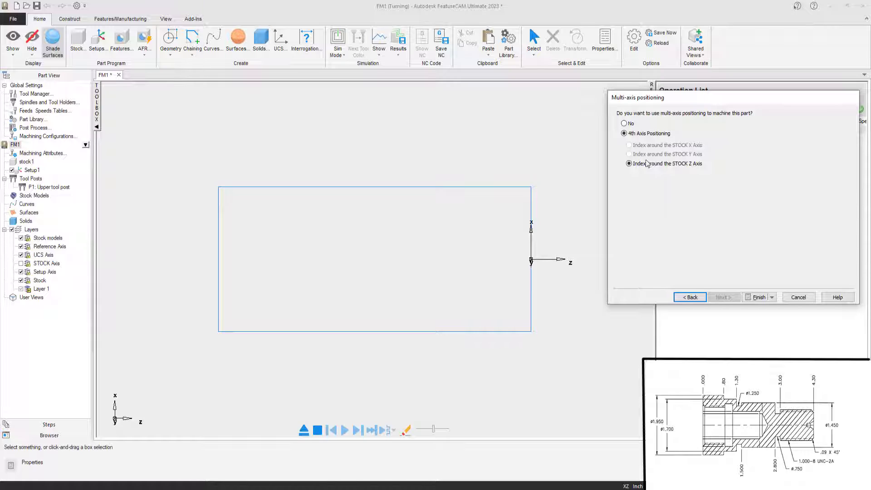
# - Choose no multi-axis positioning for the part, finish the stock definition and accept the stock properties
pyautogui.click(624, 123)
pyautogui.click(755, 297)
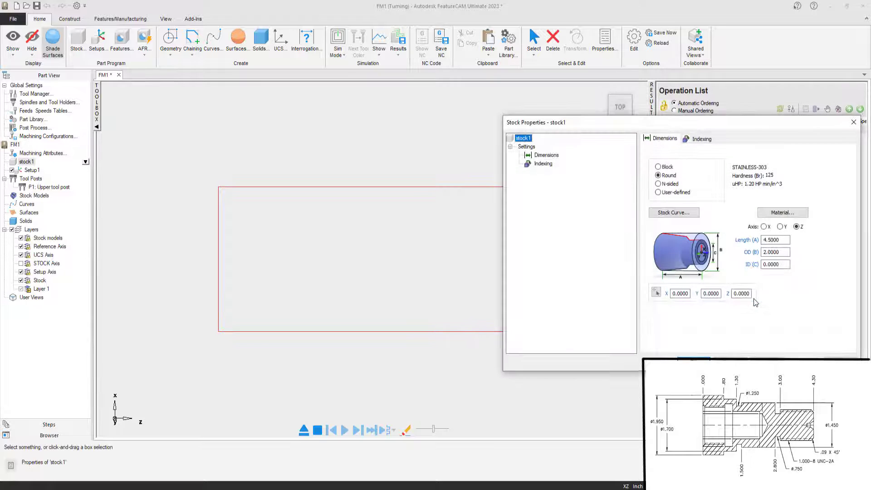
pyautogui.moveTo(696, 126); pyautogui.dragTo(758, 53)
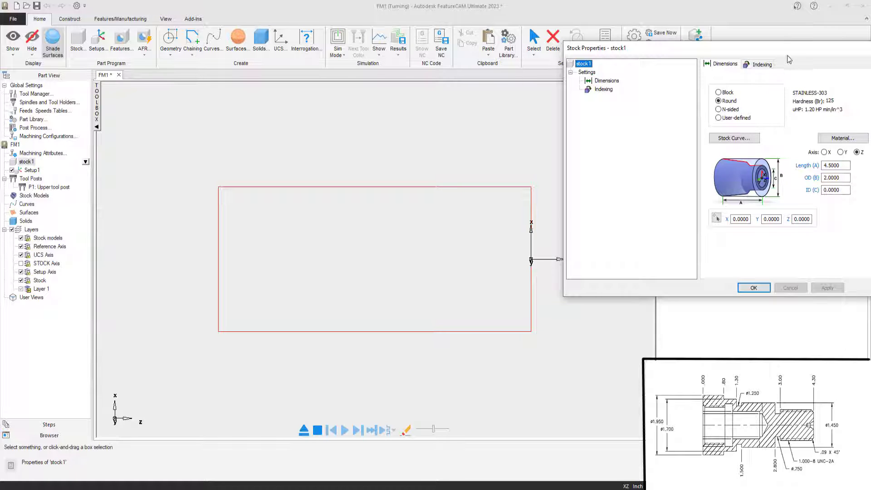
pyautogui.moveTo(787, 51); pyautogui.dragTo(768, 93)
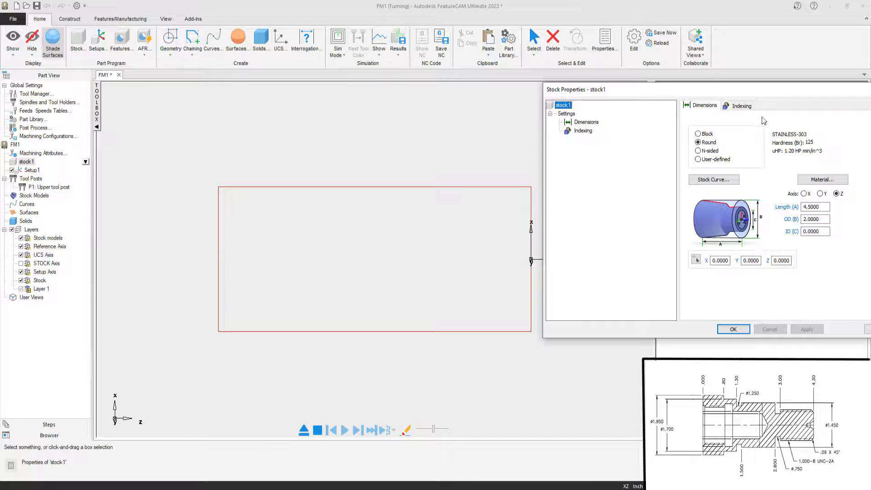
pyautogui.click(732, 329)
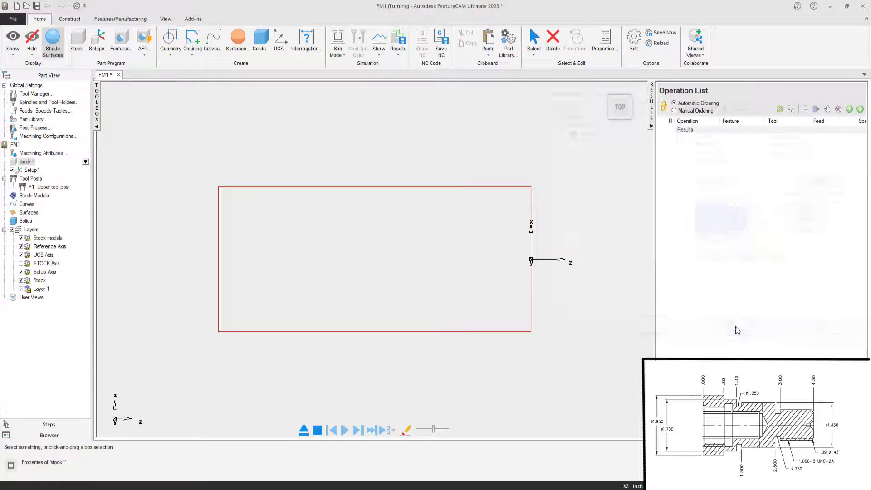
pyautogui.click(562, 262)
pyautogui.doubleClick(561, 262)
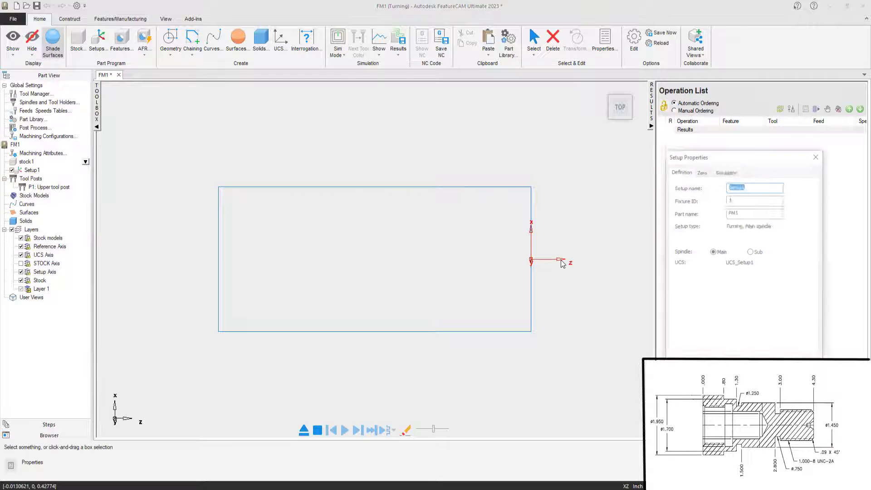
pyautogui.click(817, 156)
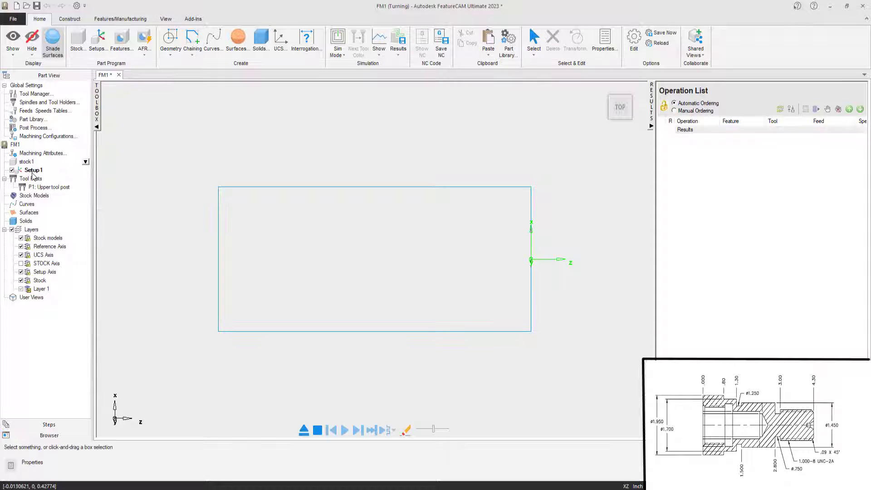
# - Open the zero location settings in the properties of Setup1
pyautogui.rightClick(33, 171)
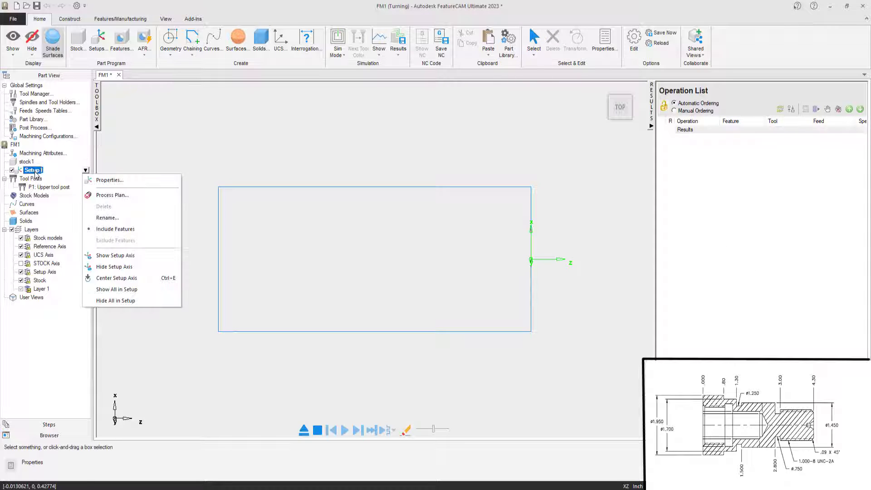
pyautogui.click(120, 179)
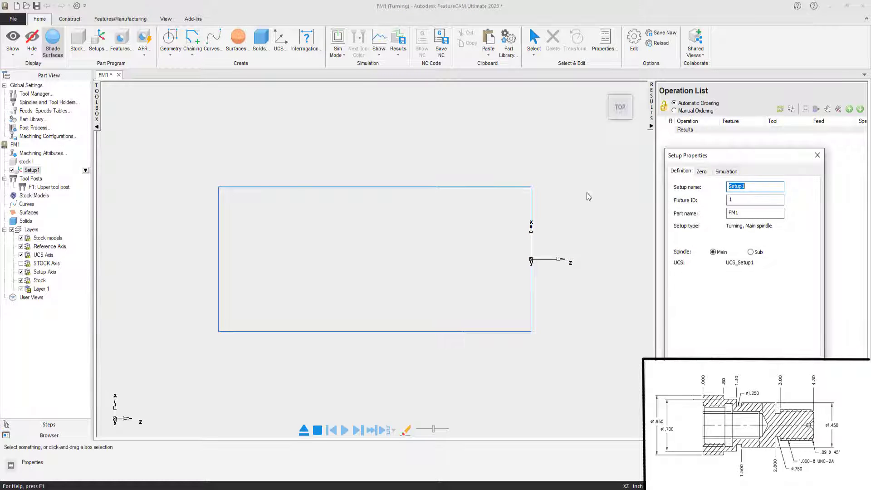
pyautogui.moveTo(734, 155); pyautogui.dragTo(728, 88)
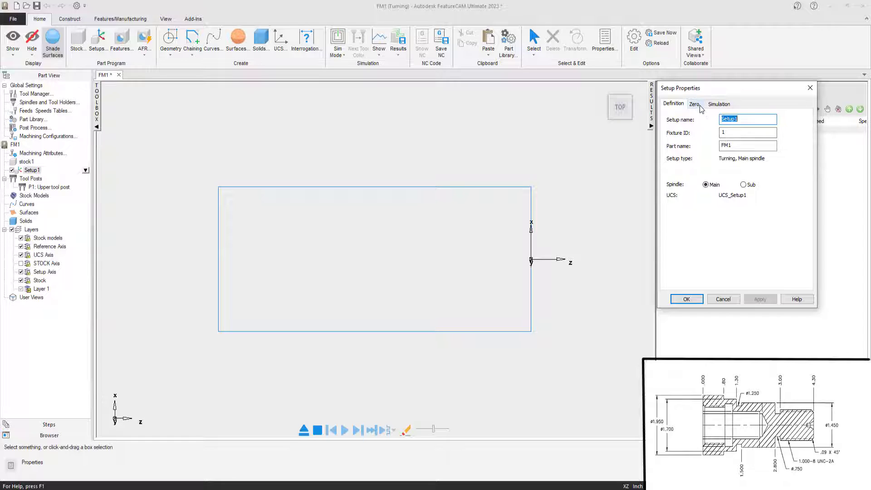
pyautogui.click(700, 107)
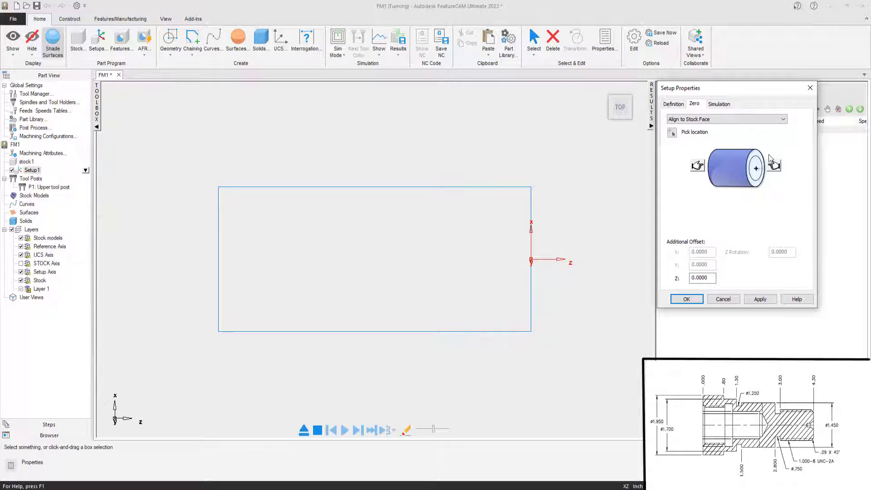
# - Align the setup zero to the stock's front face with an additional Z offset of -4.5 and apply it
pyautogui.click(698, 169)
pyautogui.click(776, 167)
pyautogui.moveTo(710, 278); pyautogui.dragTo(681, 279)
pyautogui.write('-4.5')
pyautogui.click(760, 299)
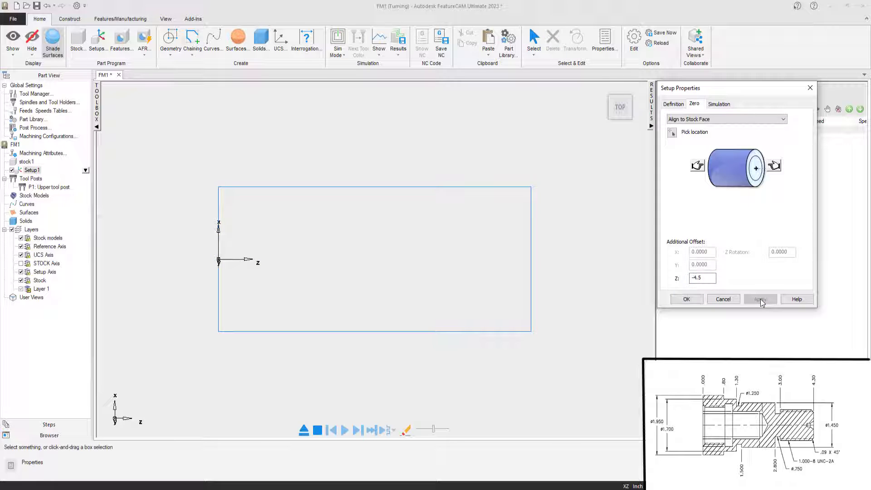
# - Set the setup zero's additional Z offset to -4.4, apply it and accept the setup properties
pyautogui.click(705, 279)
pyautogui.click(585, 244)
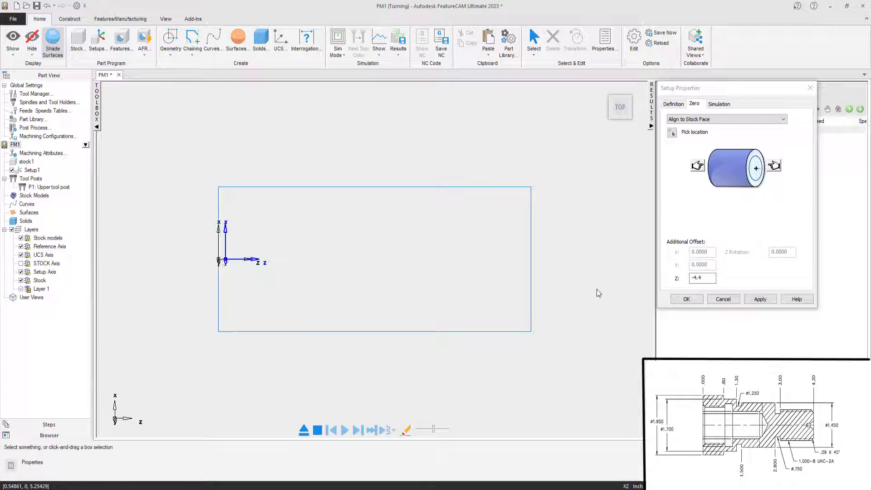
pyautogui.click(769, 301)
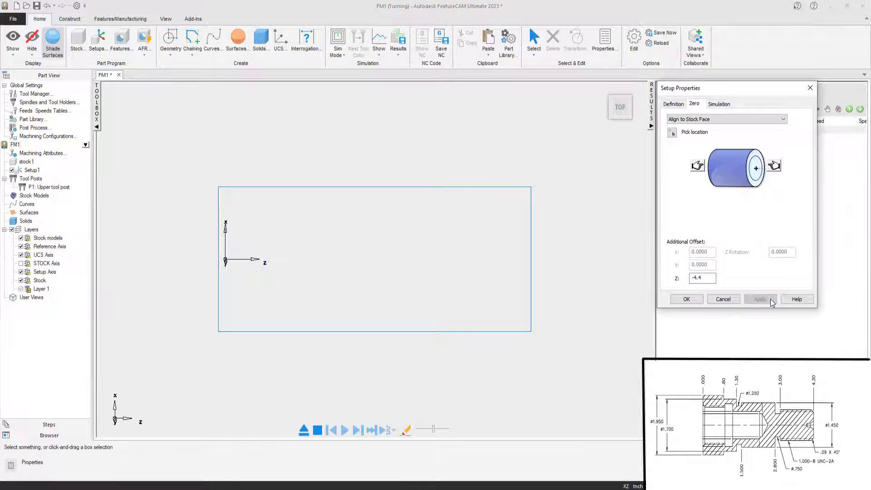
pyautogui.click(691, 301)
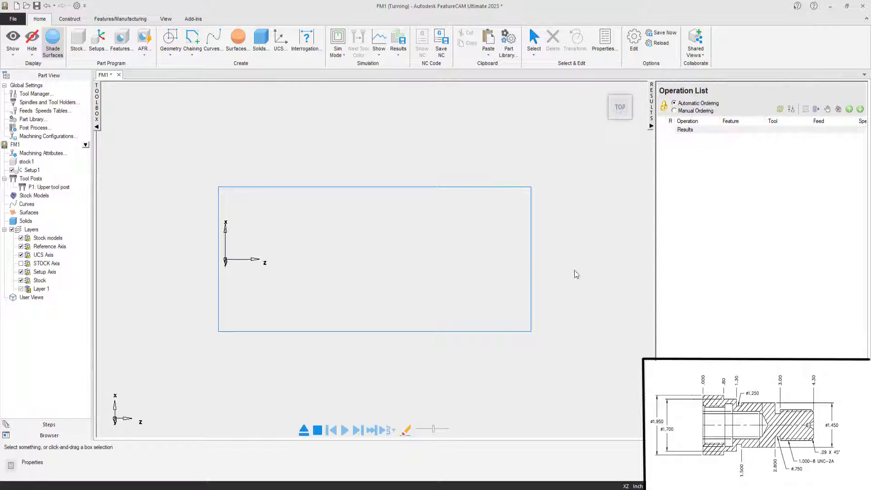
# - Switch grid point snapping on and off again in the snap modes, and accept the settings
pyautogui.click(71, 20)
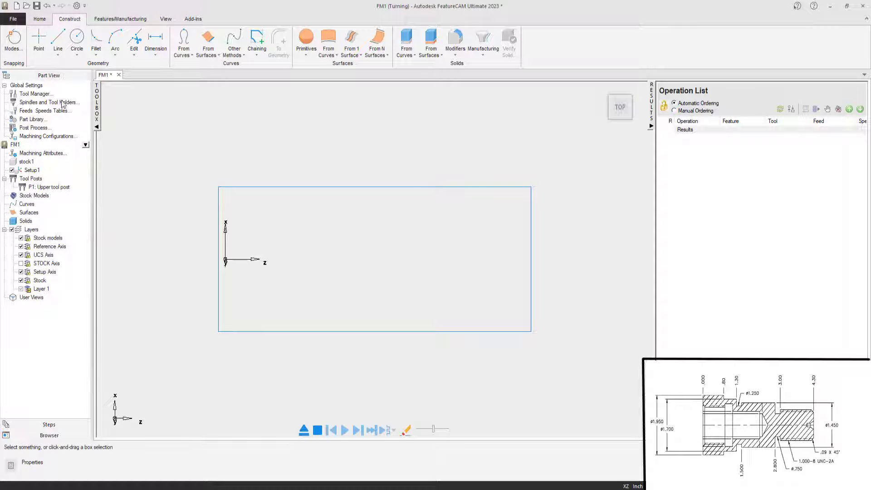
pyautogui.click(10, 39)
pyautogui.click(357, 174)
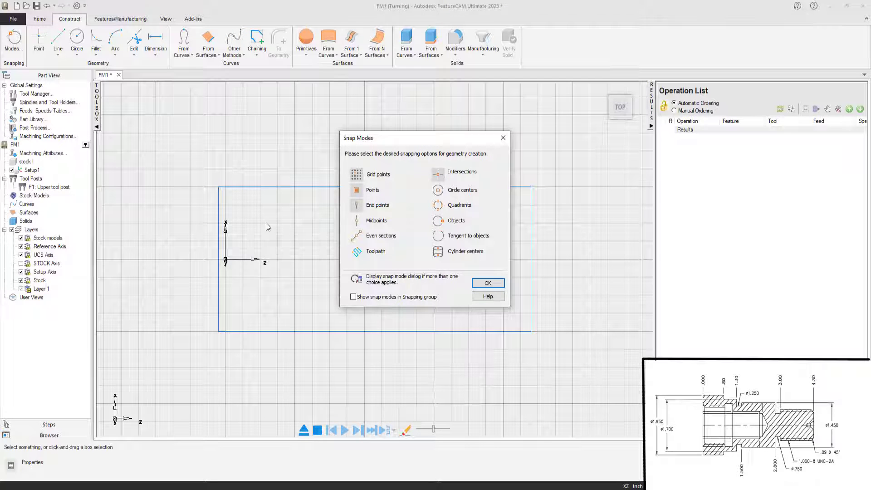
pyautogui.click(356, 176)
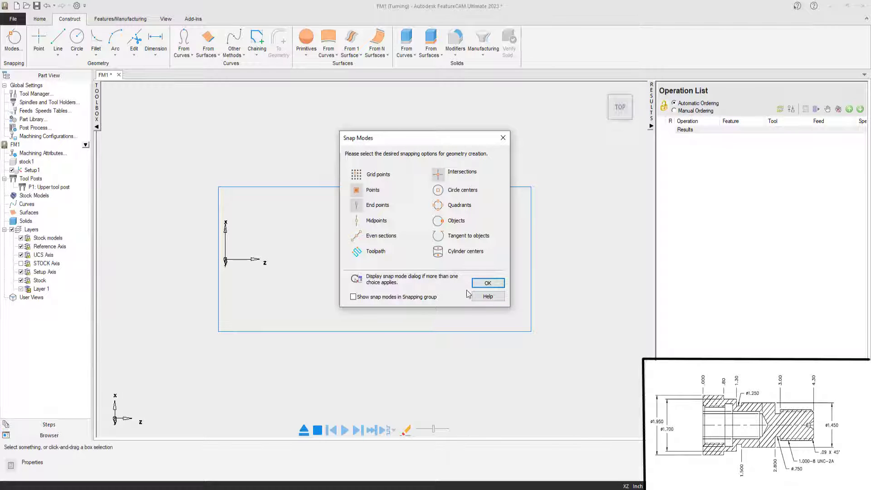
pyautogui.click(487, 283)
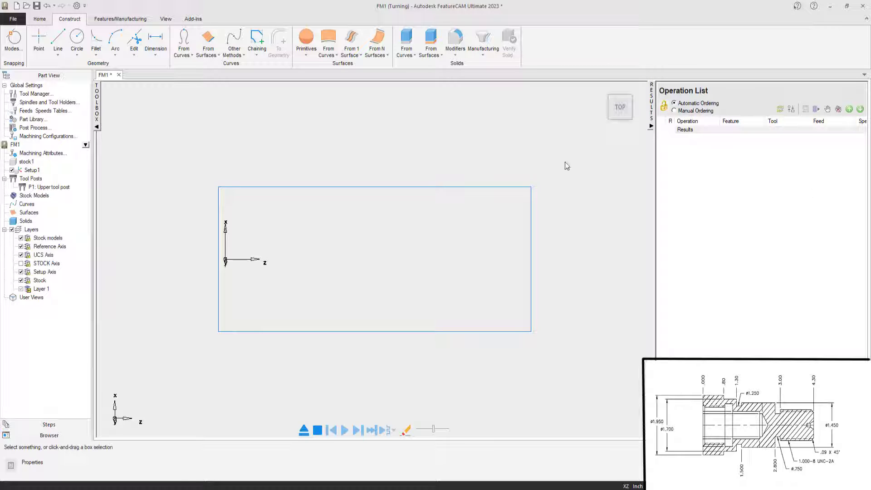
# - Create a point at the setup origin, with diameter 0 and Z 0
pyautogui.click(40, 43)
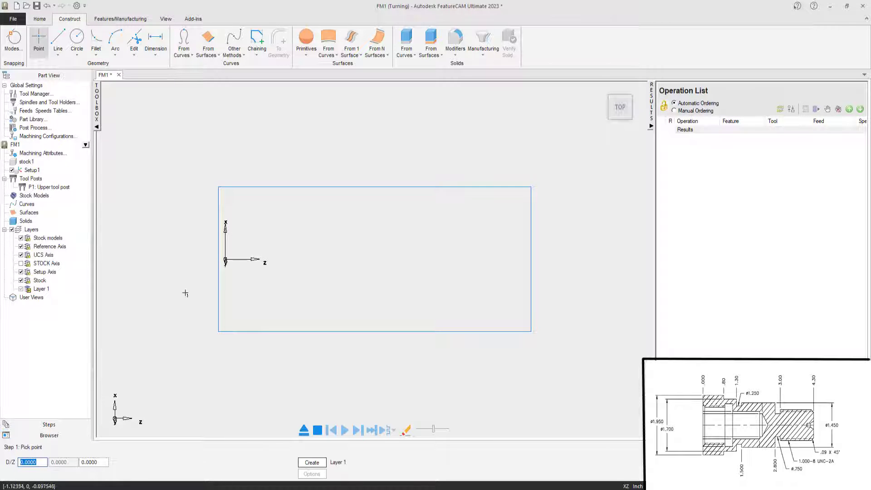
pyautogui.rightClick(346, 167)
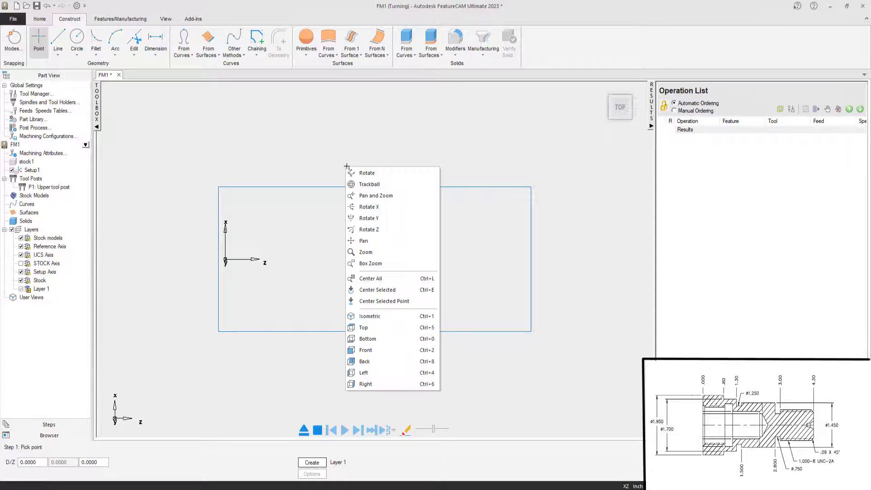
pyautogui.click(363, 242)
pyautogui.moveTo(346, 266); pyautogui.dragTo(301, 274)
pyautogui.scroll(2, 301, 273)
pyautogui.moveTo(301, 274); pyautogui.dragTo(339, 278, button='middle')
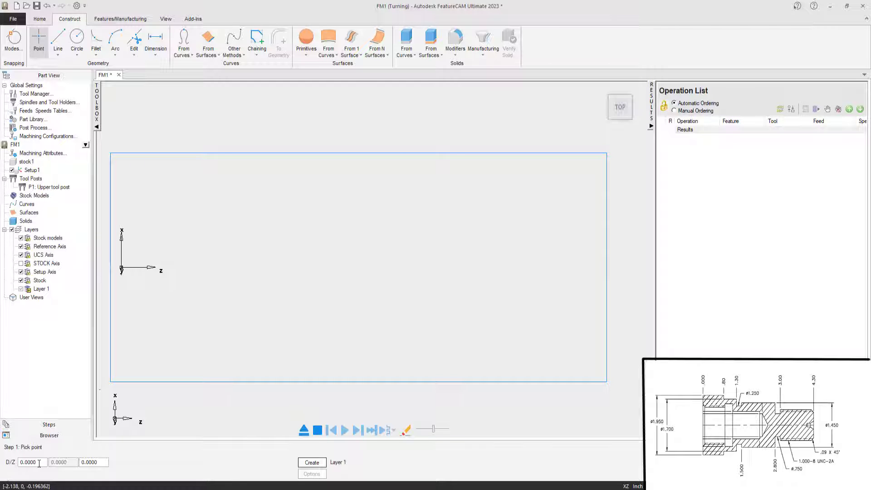
pyautogui.moveTo(39, 463); pyautogui.dragTo(9, 464)
pyautogui.write('0')
pyautogui.press('Tab')
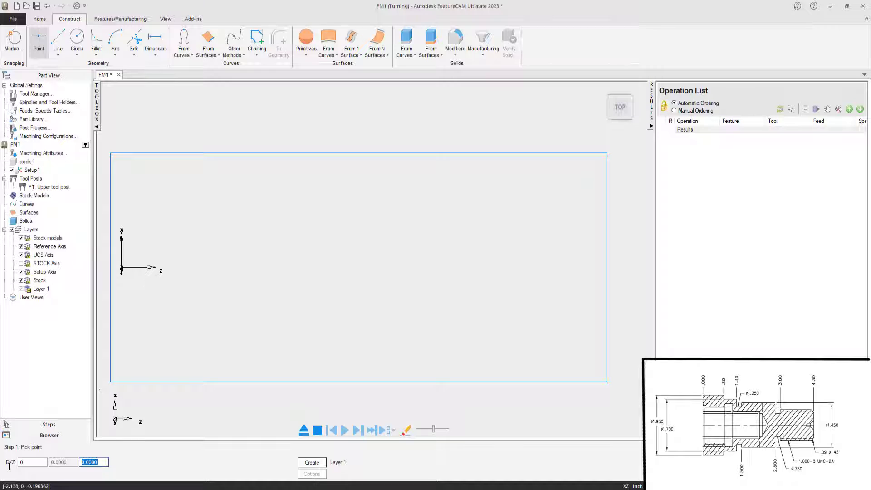
pyautogui.write('0')
pyautogui.press('Return')
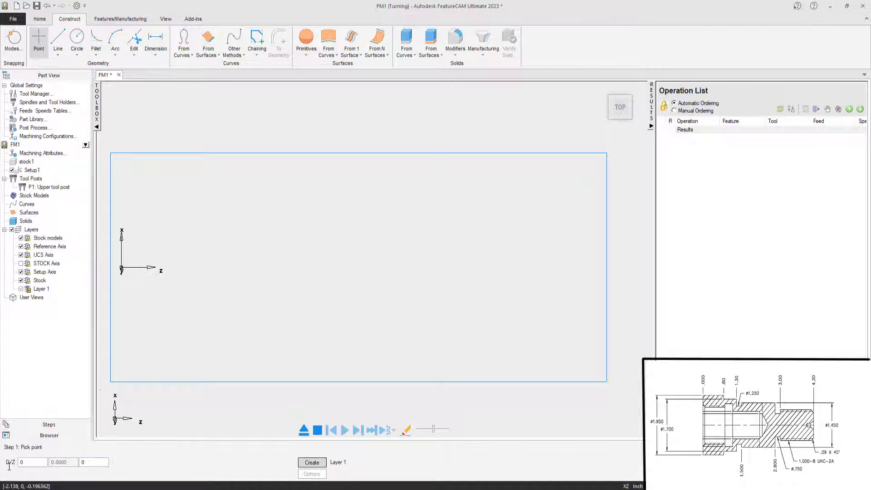
pyautogui.click(313, 462)
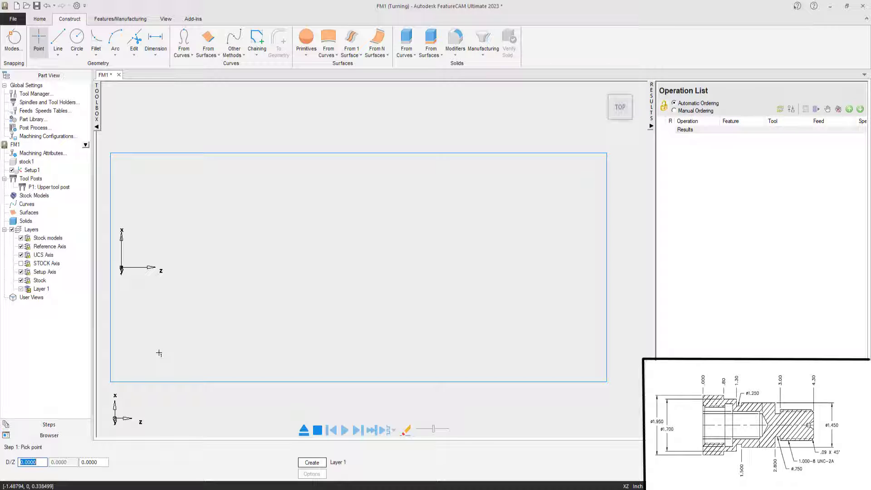
# - Create two points at diameter 1.950, one at Z 0 and one at Z .8
pyautogui.write('1.950')
pyautogui.press('Tab')
pyautogui.press('Return')
pyautogui.write('1.950')
pyautogui.press('Tab')
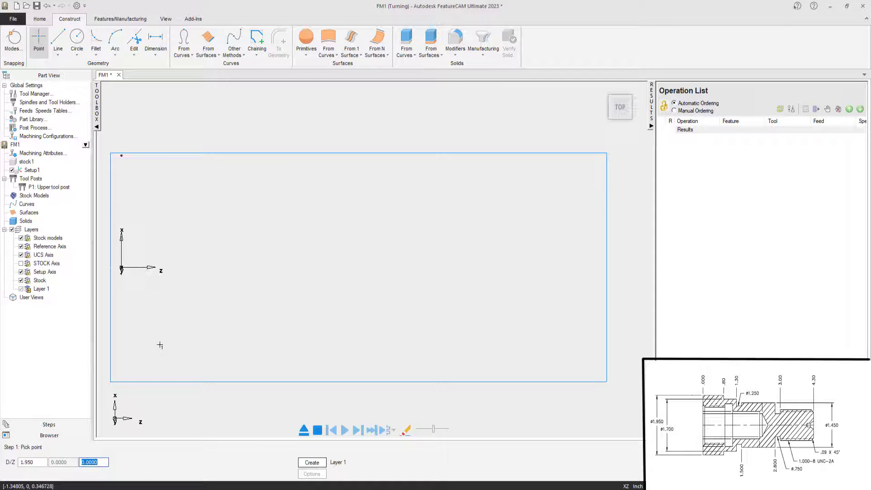
pyautogui.write('0')
pyautogui.press('Return')
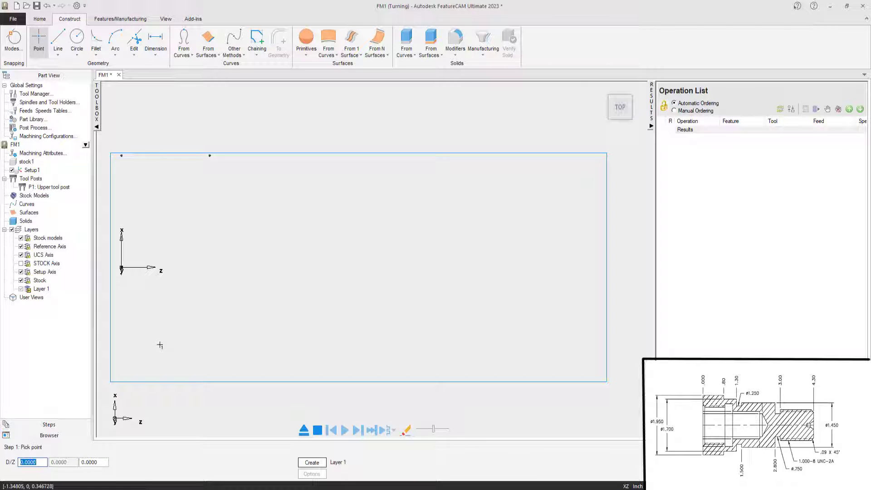
# - Create a point at diameter 1.7 and Z .8 for the shoulder below the flange edge
pyautogui.write('1.7')
pyautogui.press('Tab')
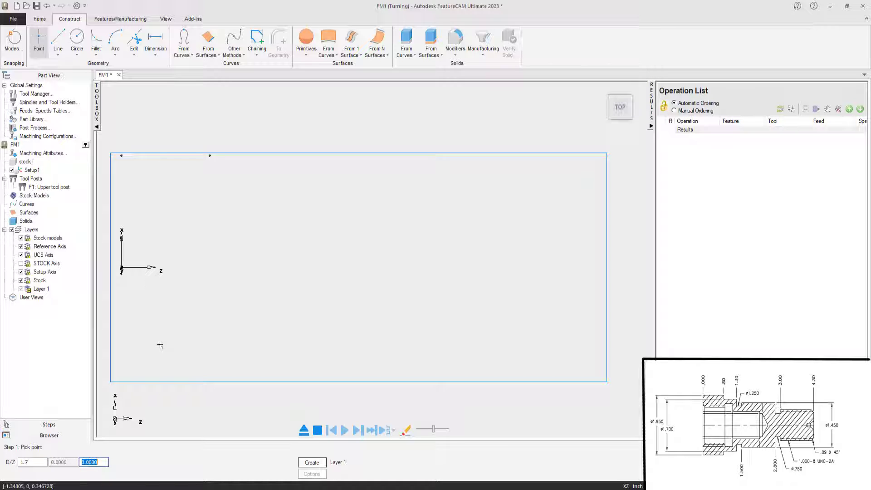
pyautogui.write('.8/')
pyautogui.press('Return')
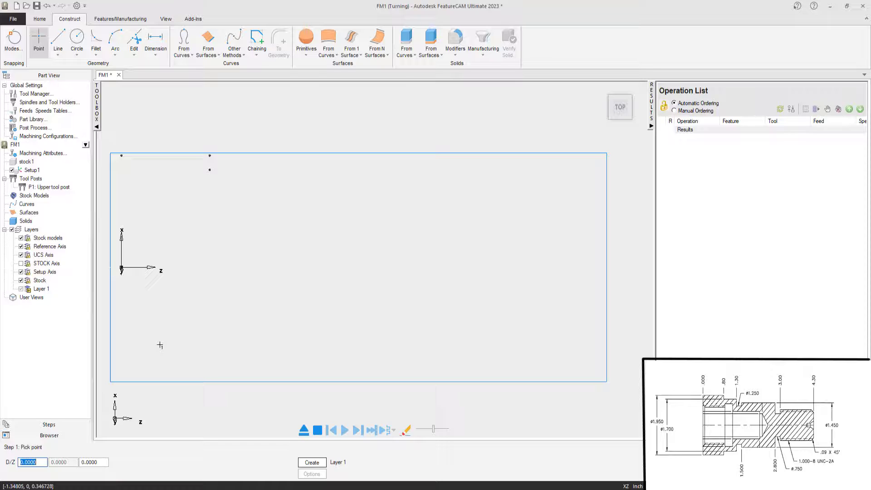
# - Create two points at Z 1.3, one at diameter 1.7 and one at diameter 1.250
pyautogui.write('1.7')
pyautogui.press('Tab')
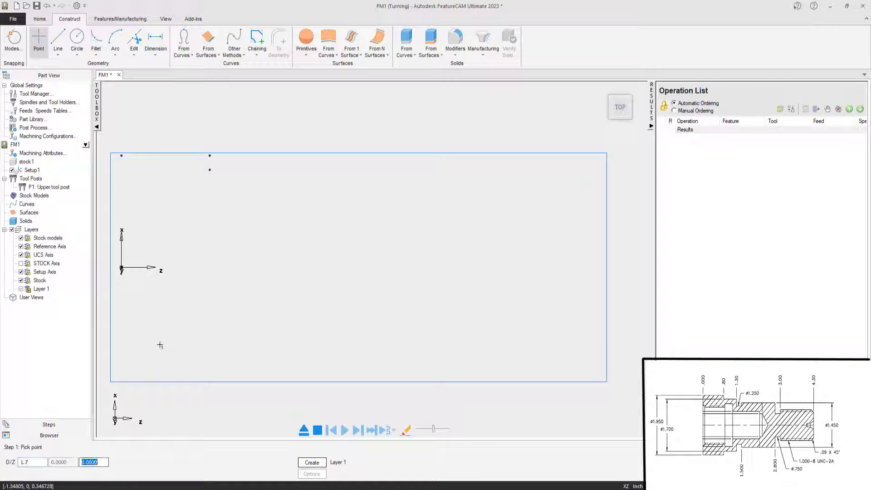
pyautogui.write('1.30')
pyautogui.press('Return')
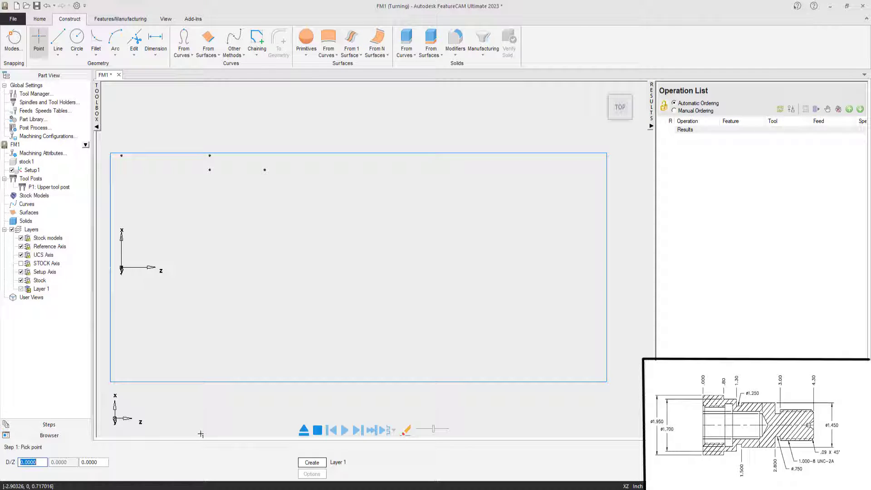
pyautogui.write('1.250')
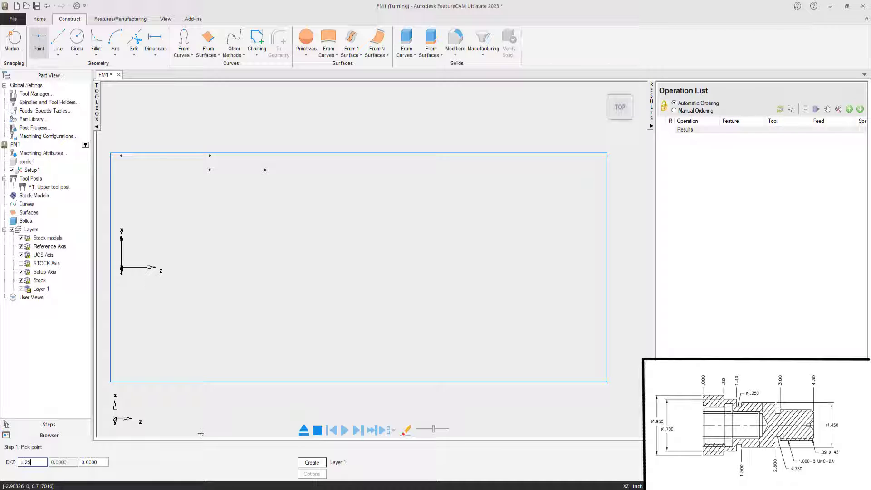
pyautogui.press('Tab')
pyautogui.press('Tab')
pyautogui.write('1.3')
pyautogui.press('Tab')
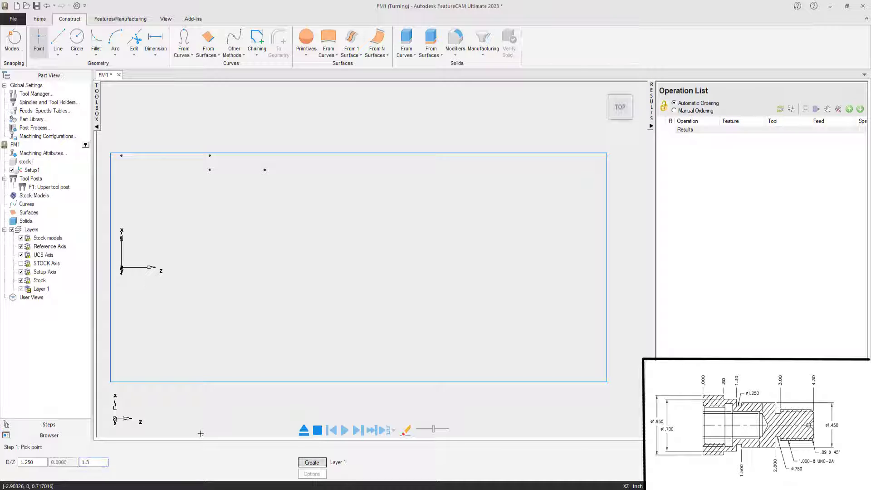
pyautogui.press('Return')
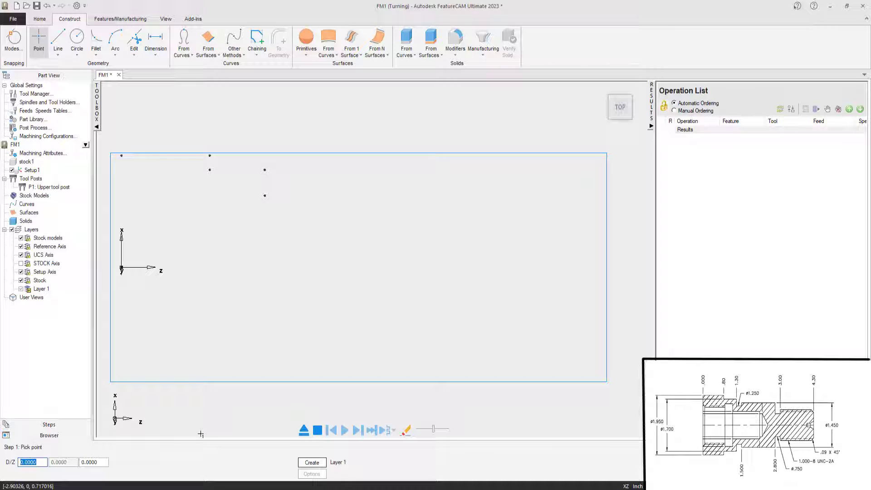
# - Create two points at Z 1.5, one at diameter 1.250 and one at diameter 1.450
pyautogui.write('1.250')
pyautogui.press('Tab')
pyautogui.write('1.5')
pyautogui.press('Return')
pyautogui.write('1.450')
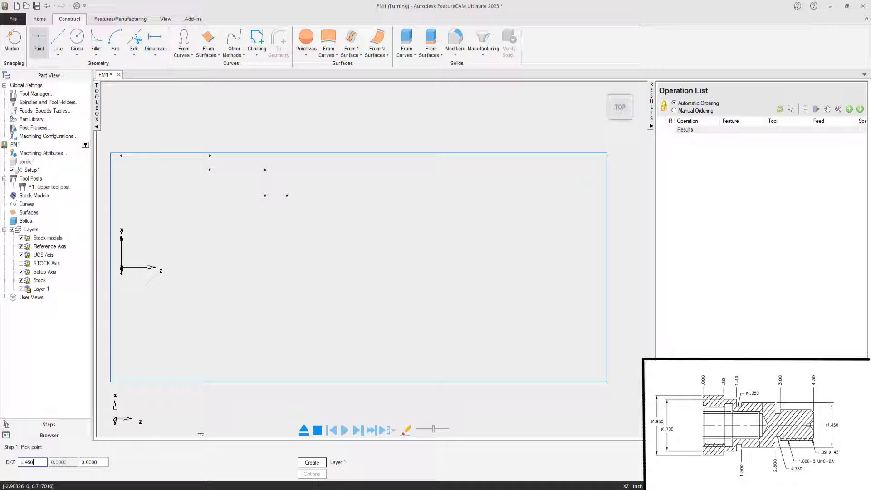
pyautogui.press('Tab')
pyautogui.press('Return')
# - Create two points at Z 2.8, one at diameter 1.450 and one at diameter .750
pyautogui.write('1.450')
pyautogui.press('Tab')
pyautogui.write('2.8')
pyautogui.press('Return')
pyautogui.write('.750')
pyautogui.press('Tab')
pyautogui.press('Tab')
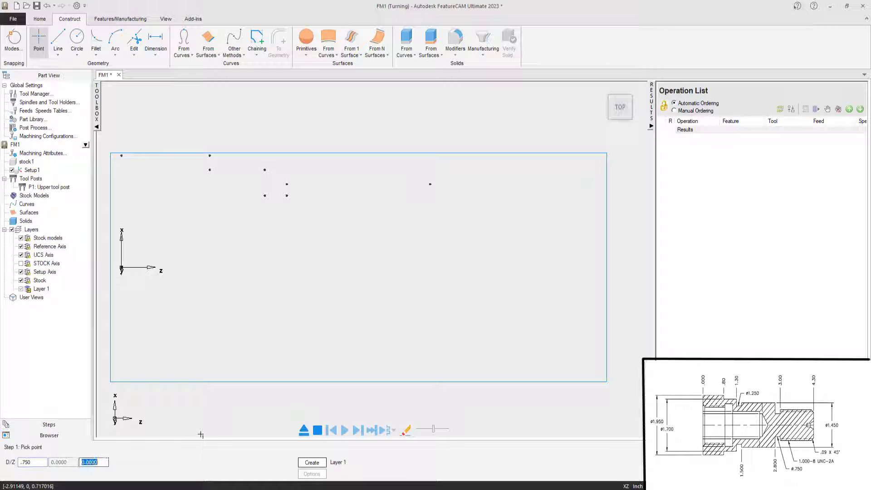
pyautogui.write('2.')
pyautogui.press('Return')
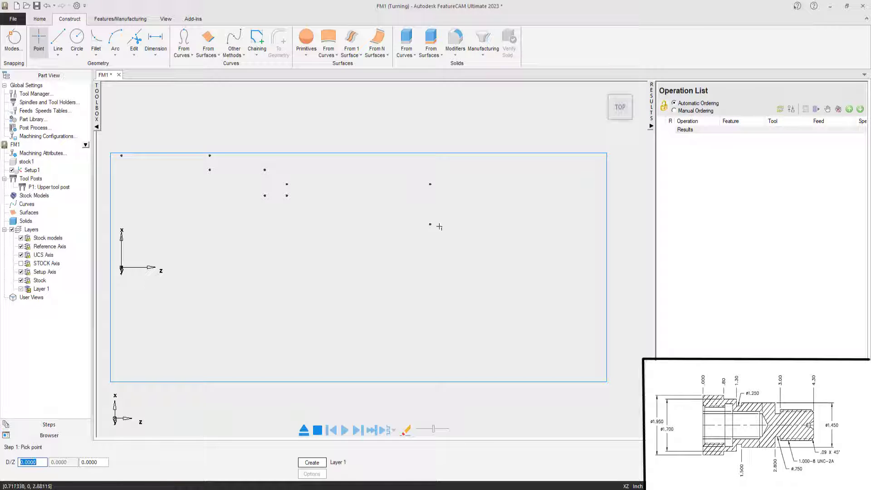
# - Create two points at Z 3, one at diameter .750 and one at diameter .990
pyautogui.write('.75')
pyautogui.press('Tab')
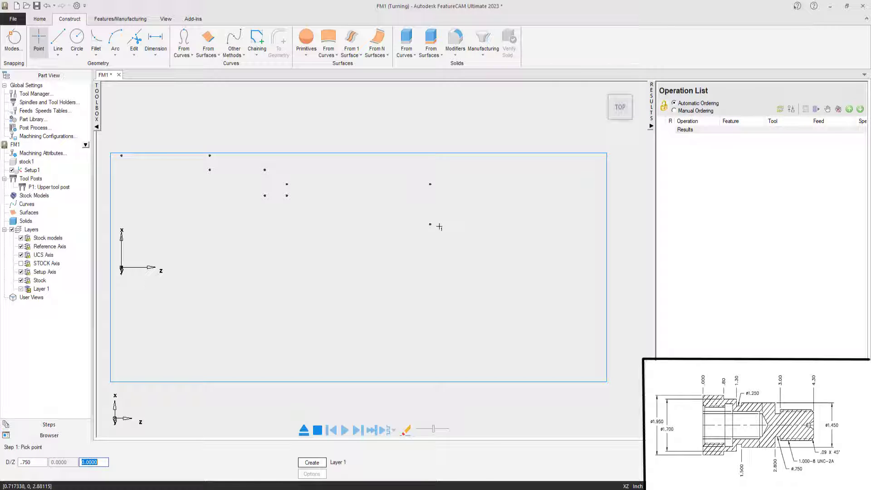
pyautogui.write('3')
pyautogui.press('Return')
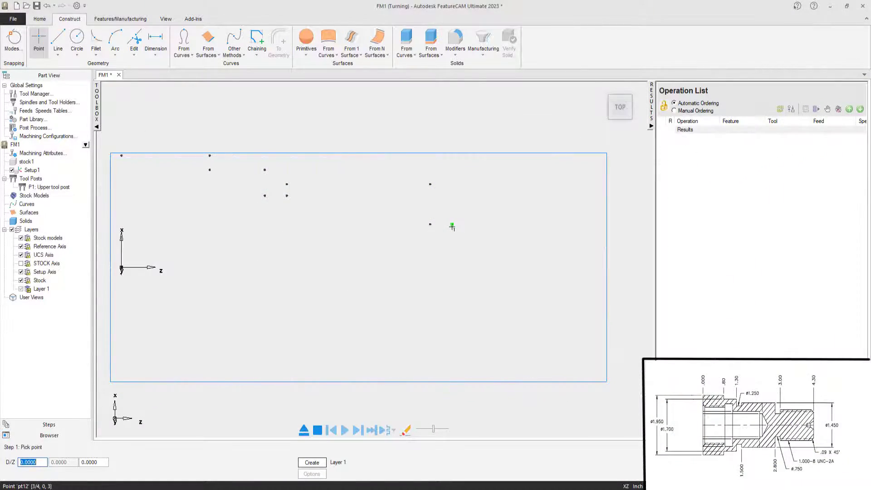
pyautogui.write('.90')
pyautogui.write('990')
pyautogui.press('Tab')
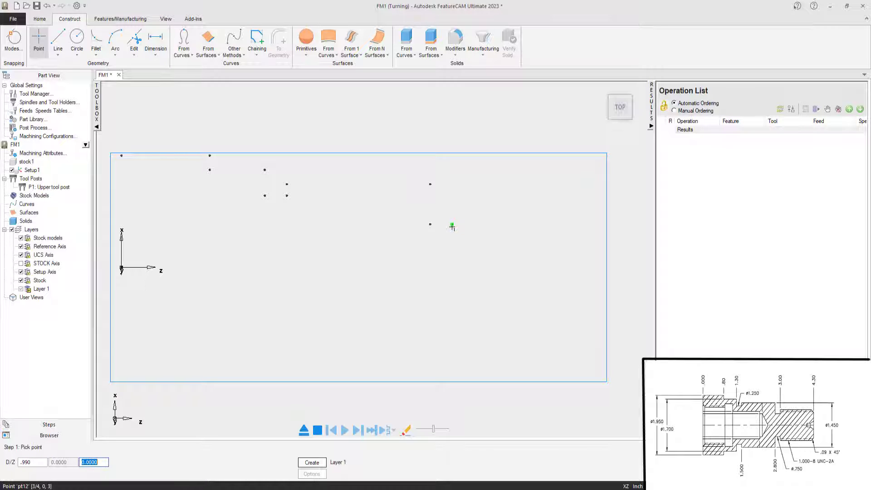
pyautogui.write('3')
pyautogui.press('Return')
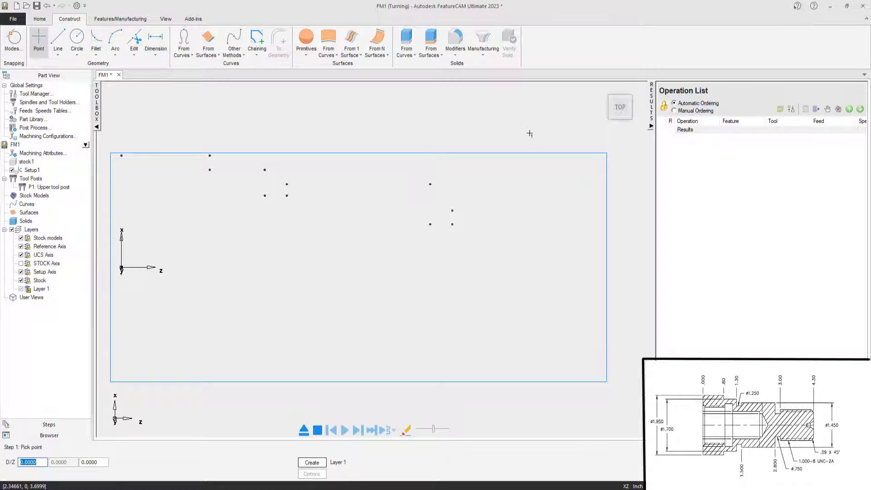
# - Create the end chamfer's two points: diameter .990 set back .09 from Z 4.3, and diameter .990-.09 at Z 4.3
pyautogui.write('.990')
pyautogui.press('Tab')
pyautogui.write('4.3')
pyautogui.press('Return')
pyautogui.write('.990-.09')
pyautogui.press('Tab')
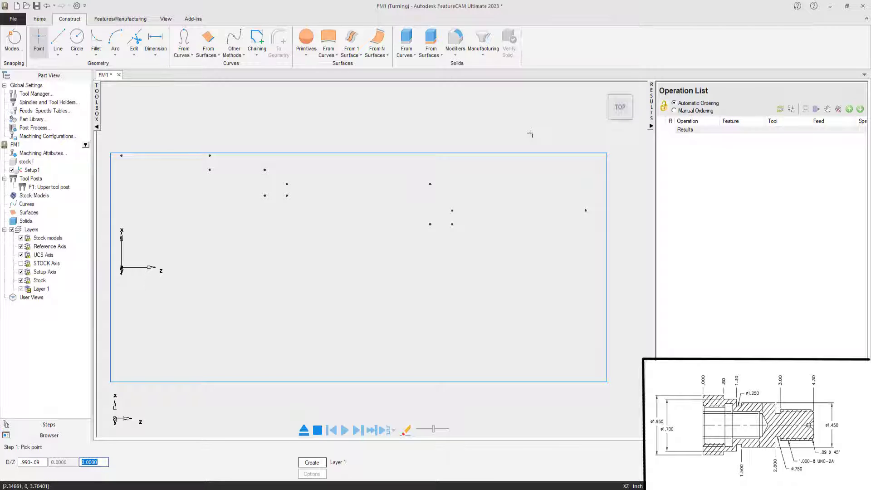
pyautogui.write('4.3')
pyautogui.press('Return')
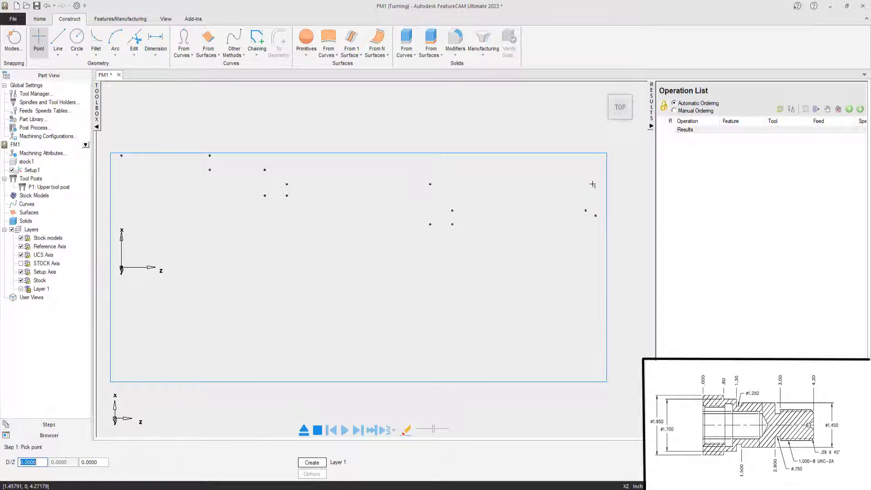
# - Create a centerline point at diameter 0 and Z 4.3, and finish placing points
pyautogui.write('0')
pyautogui.press('Tab')
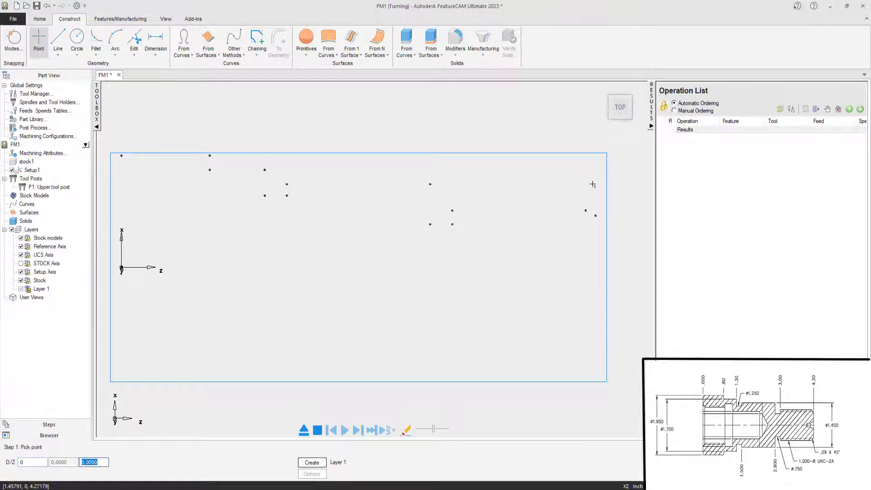
pyautogui.write('4.3')
pyautogui.press('Return')
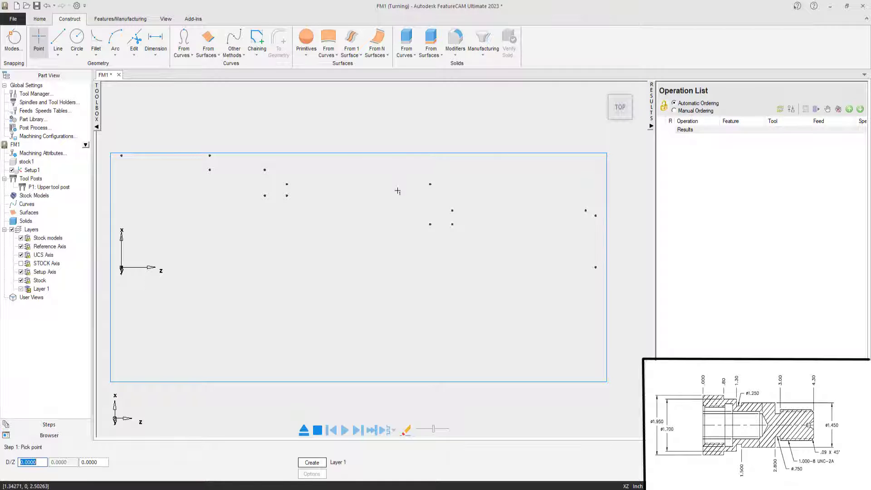
pyautogui.press('Escape')
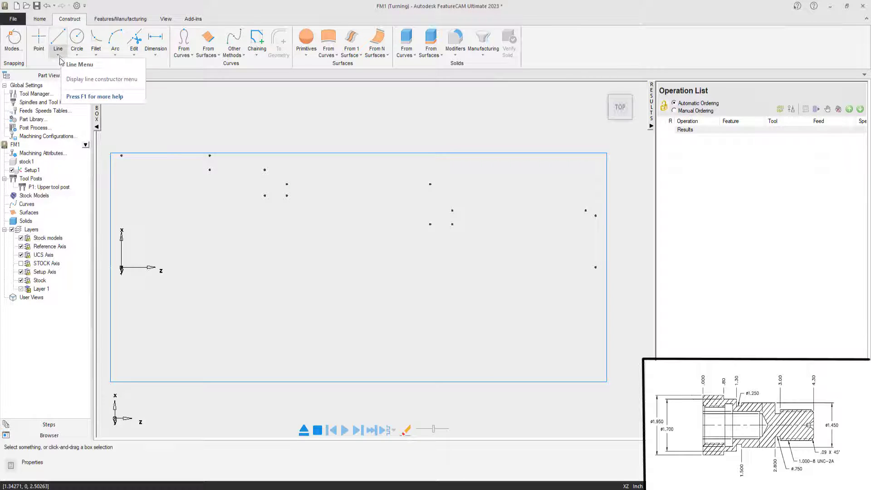
# - Start the connected line command with snapping to points turned on in the snap modes
pyautogui.click(59, 56)
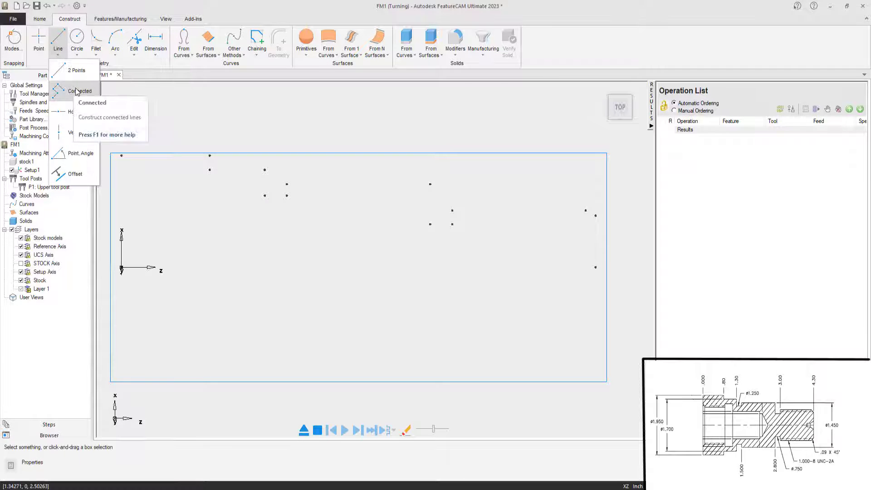
pyautogui.click(77, 92)
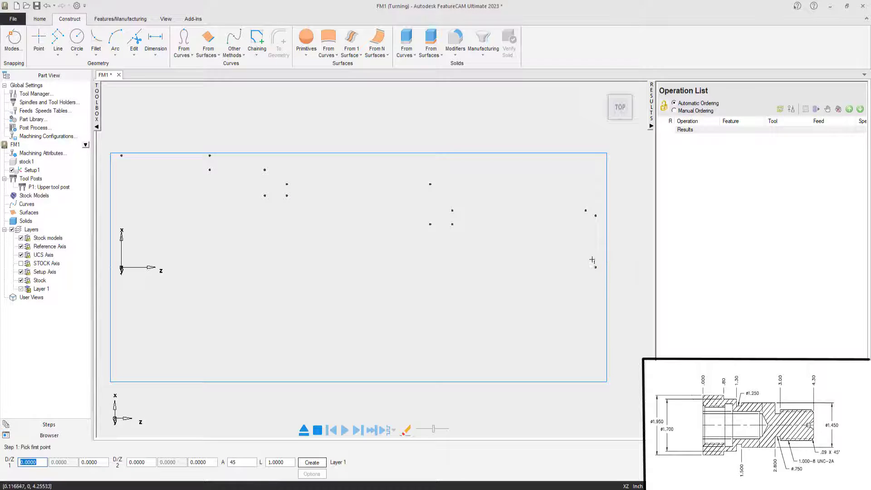
pyautogui.click(10, 43)
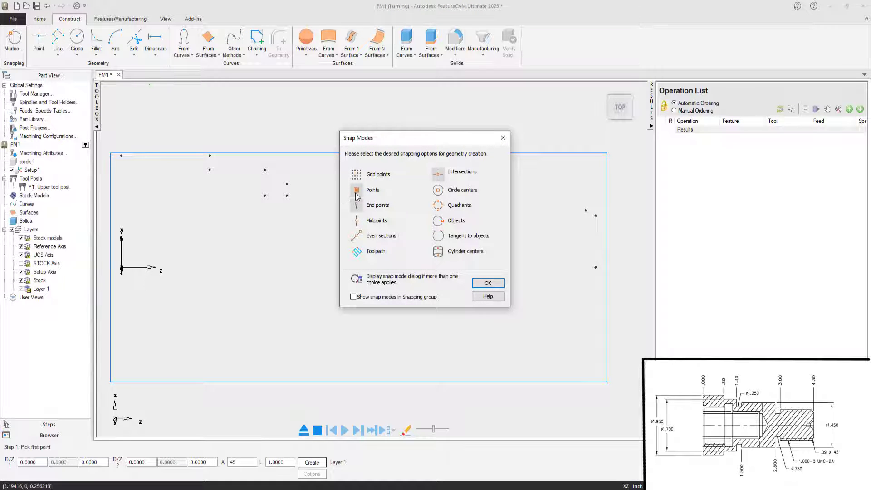
pyautogui.click(485, 283)
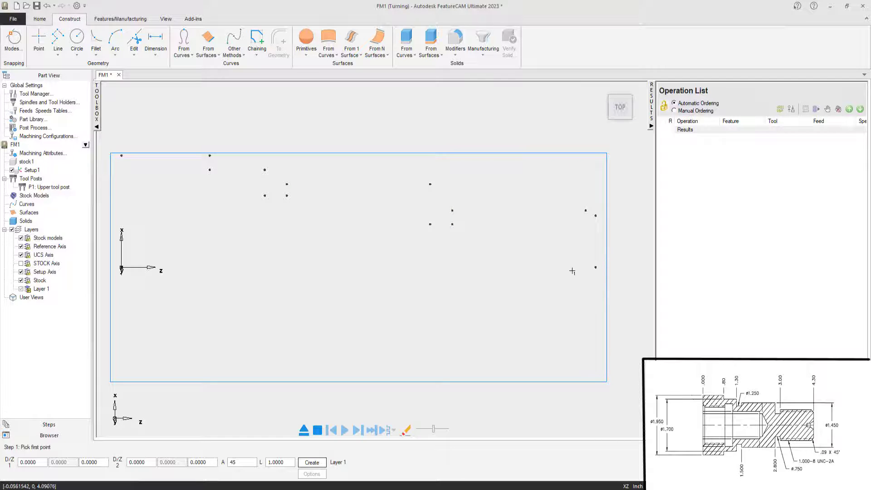
pyautogui.click(18, 43)
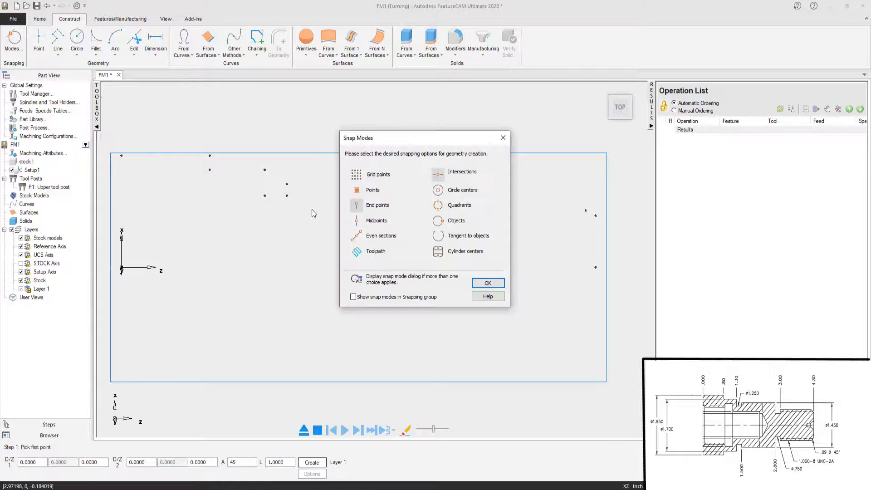
pyautogui.click(356, 191)
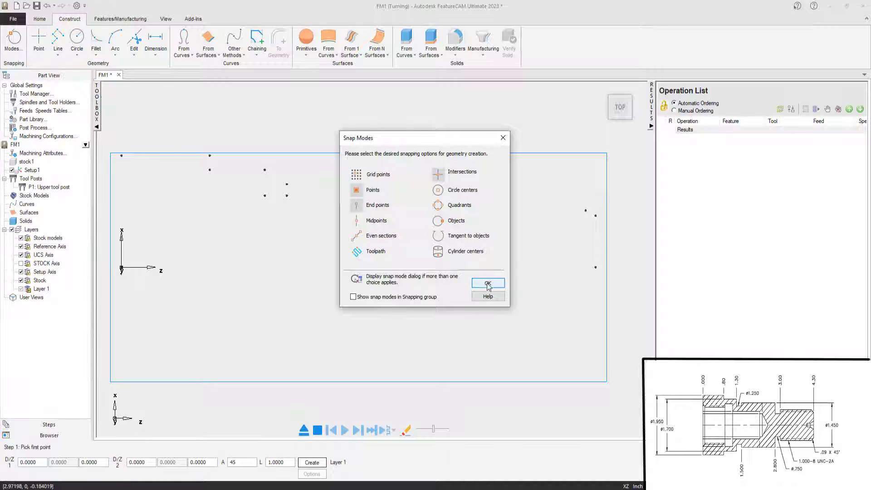
pyautogui.click(489, 287)
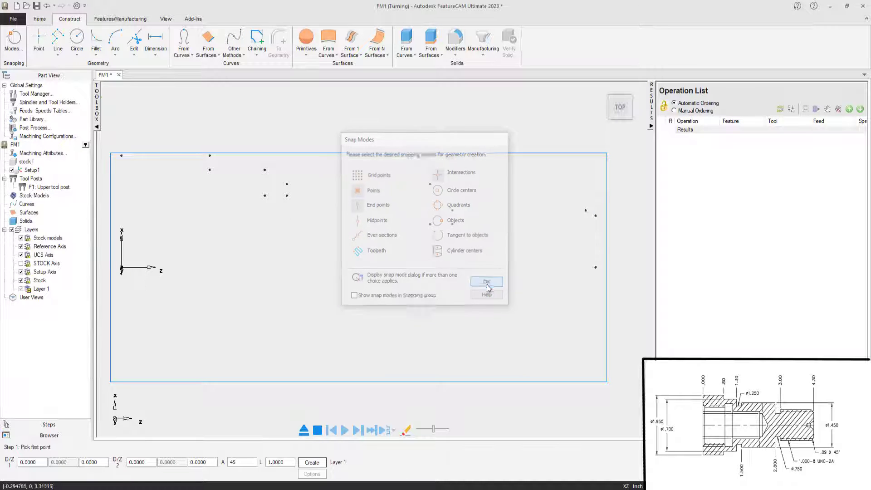
# - Draw connected lines from the centerline point at Z 4.3 through the chamfer and groove points to diameter 1.450 at Z 2.8
pyautogui.click(595, 268)
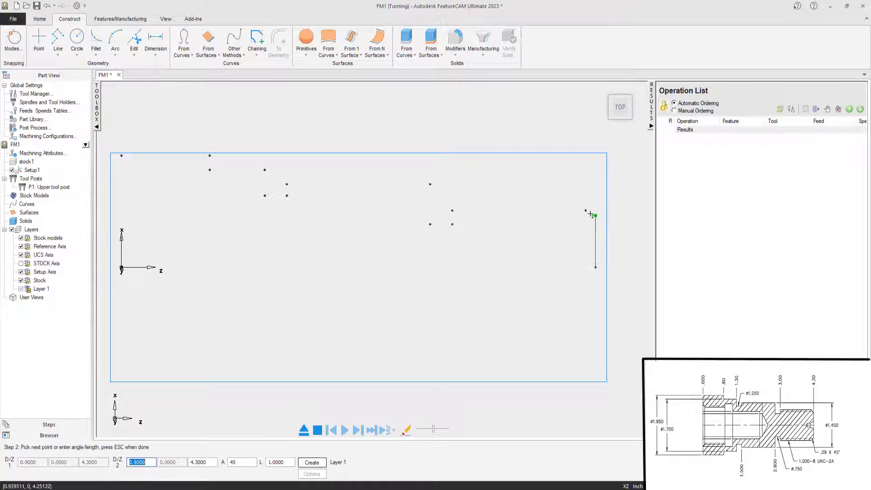
pyautogui.click(586, 211)
pyautogui.click(452, 211)
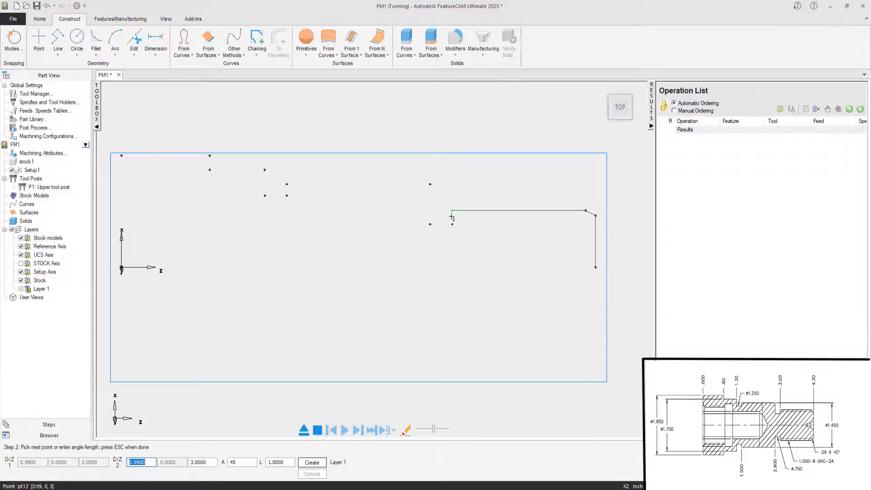
pyautogui.click(452, 224)
pyautogui.click(430, 224)
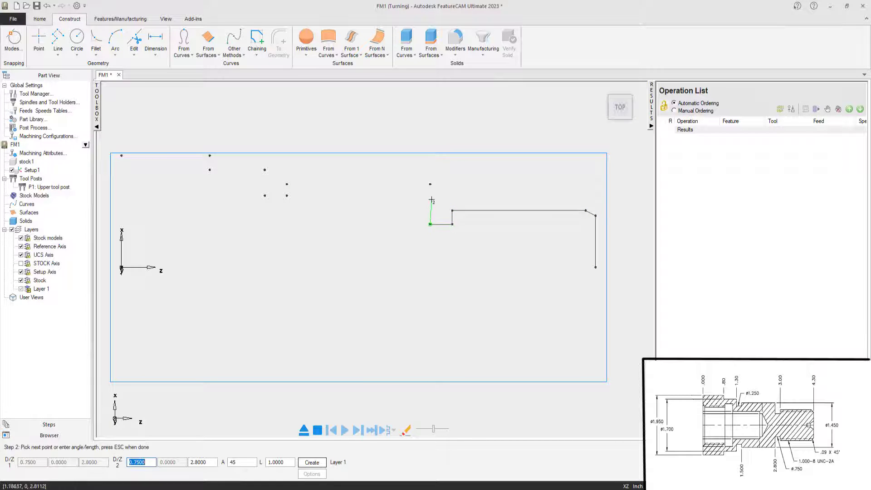
pyautogui.click(430, 184)
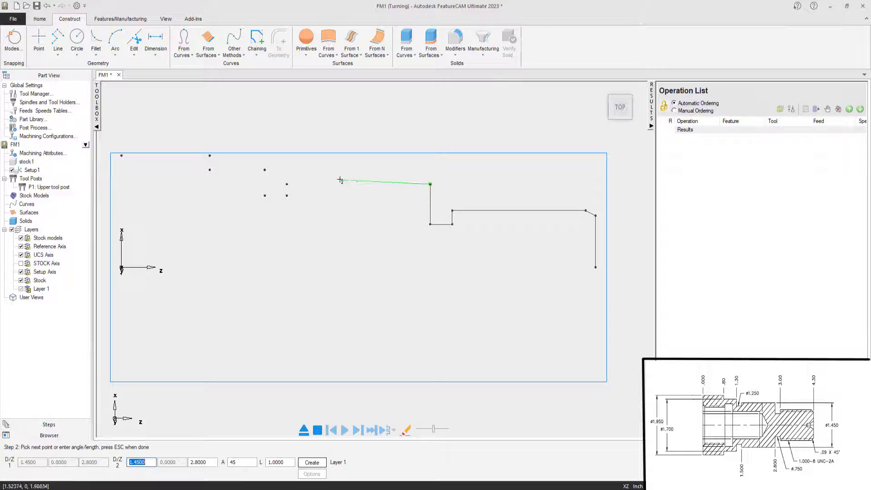
# - Continue the connected lines through the remaining shoulder and flange points to the setup origin, and end the chain
pyautogui.click(287, 184)
pyautogui.click(287, 195)
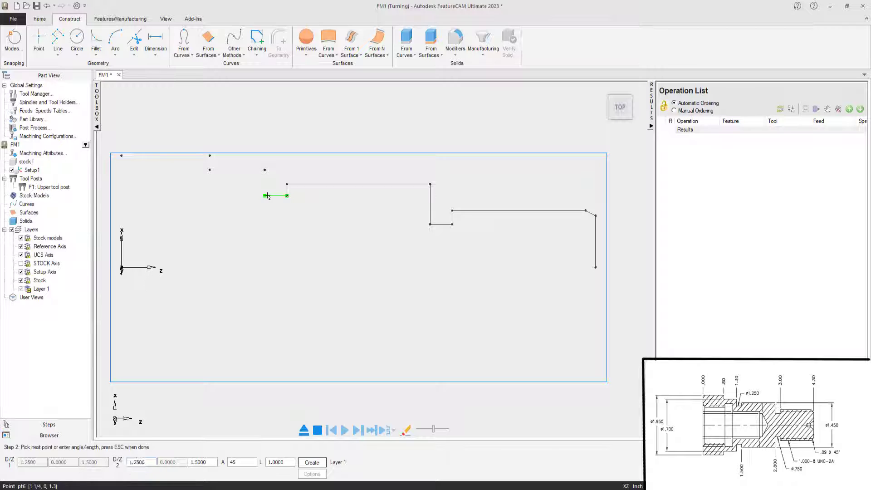
pyautogui.click(264, 196)
pyautogui.click(265, 169)
pyautogui.click(209, 170)
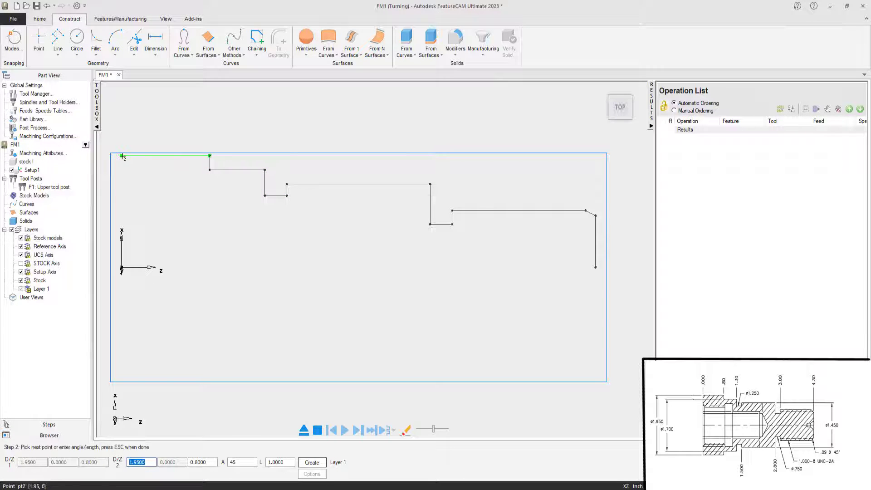
pyautogui.click(121, 155)
pyautogui.click(121, 267)
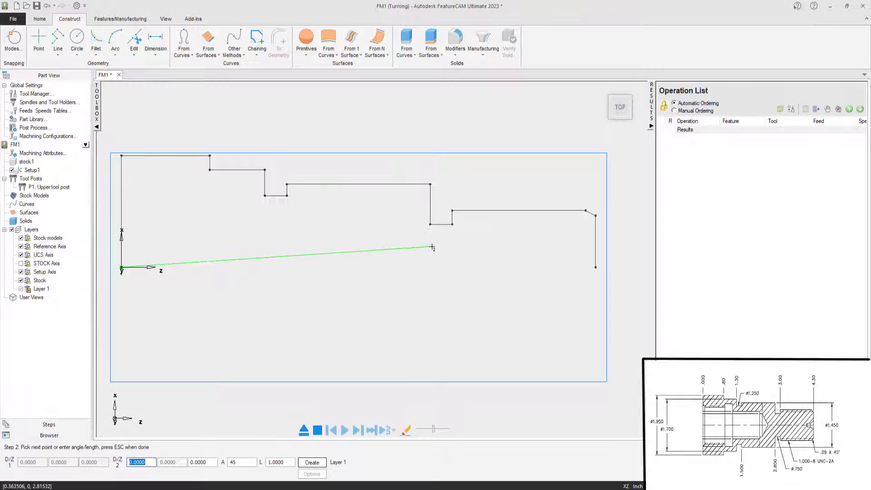
pyautogui.press('Escape')
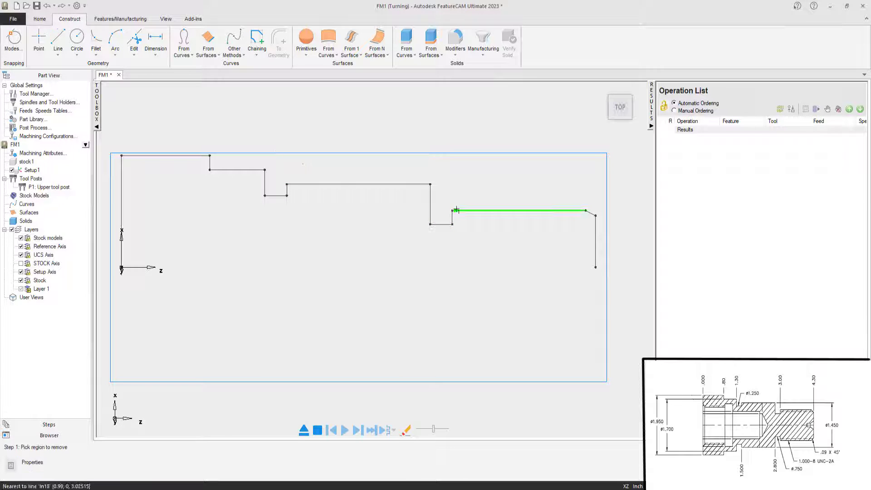
# - Extend the 1.000 diameter line across the groove and past the Z 2.8 wall using Trim/Extend
pyautogui.scroll(2, 478, 216)
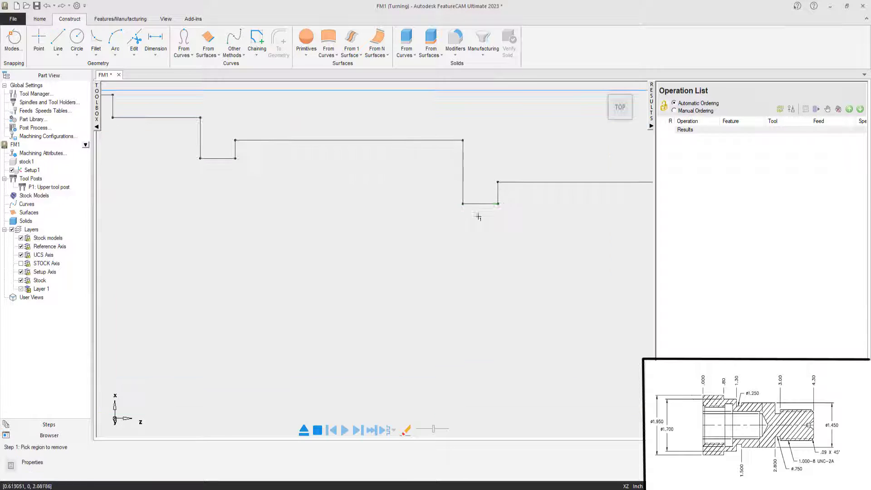
pyautogui.moveTo(511, 157); pyautogui.dragTo(443, 177, button='middle')
pyautogui.scroll(2, 352, 226)
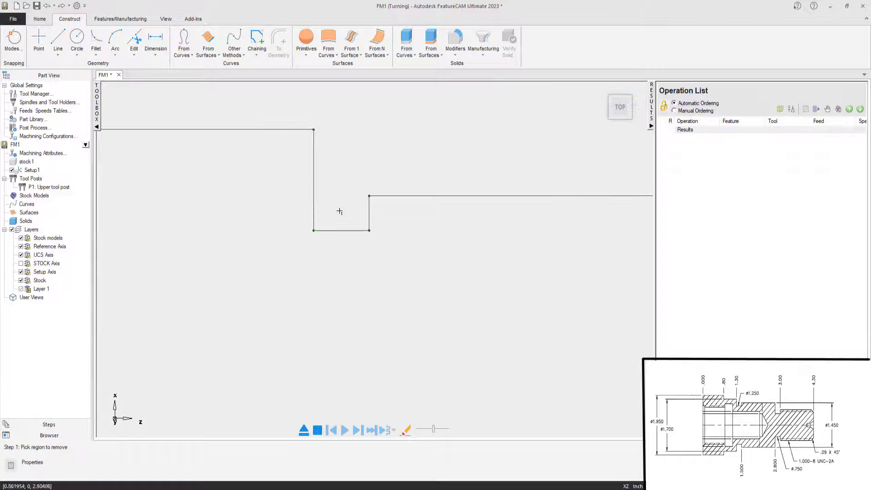
pyautogui.scroll(1, 338, 208)
pyautogui.moveTo(338, 208); pyautogui.dragTo(334, 226, button='middle')
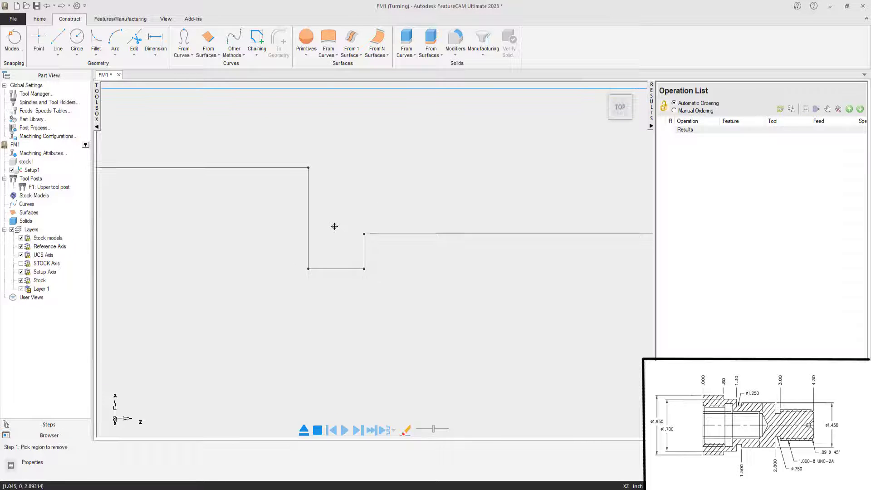
pyautogui.click(137, 51)
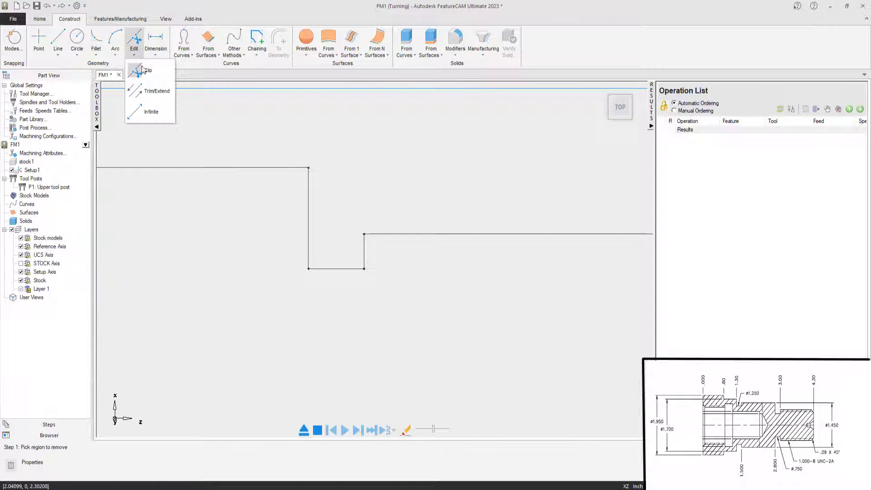
pyautogui.click(161, 94)
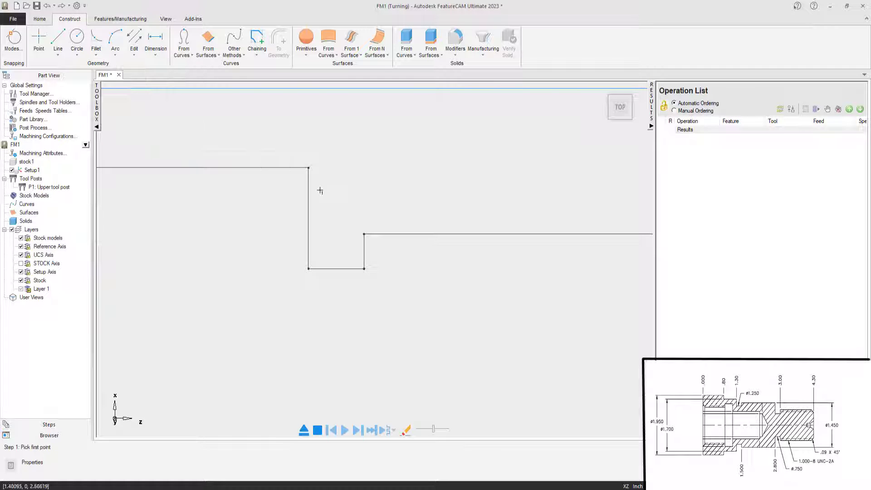
pyautogui.click(372, 234)
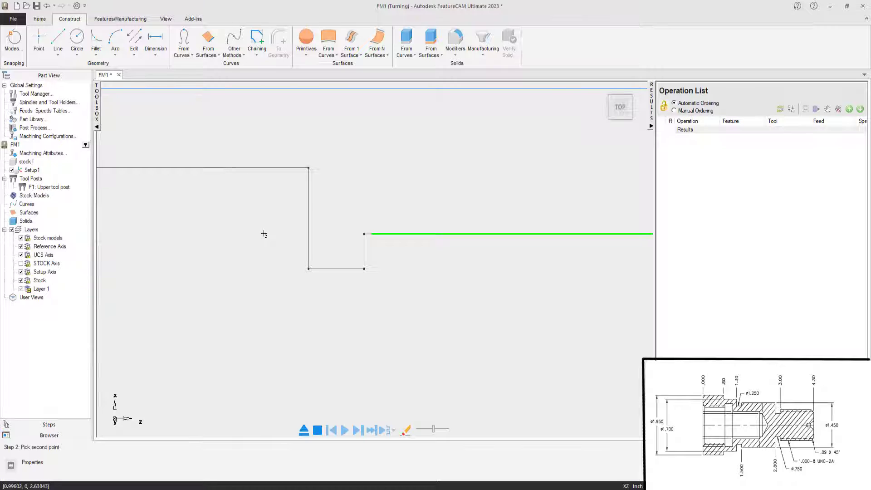
pyautogui.press('Escape')
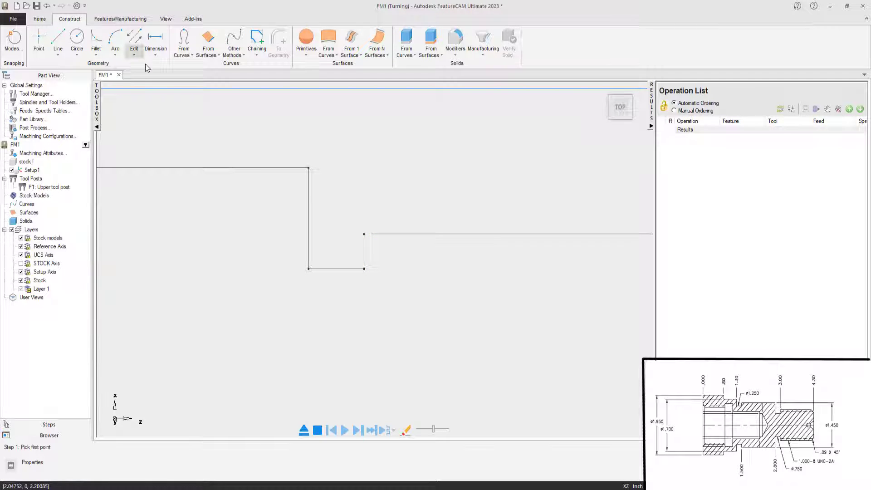
pyautogui.click(371, 235)
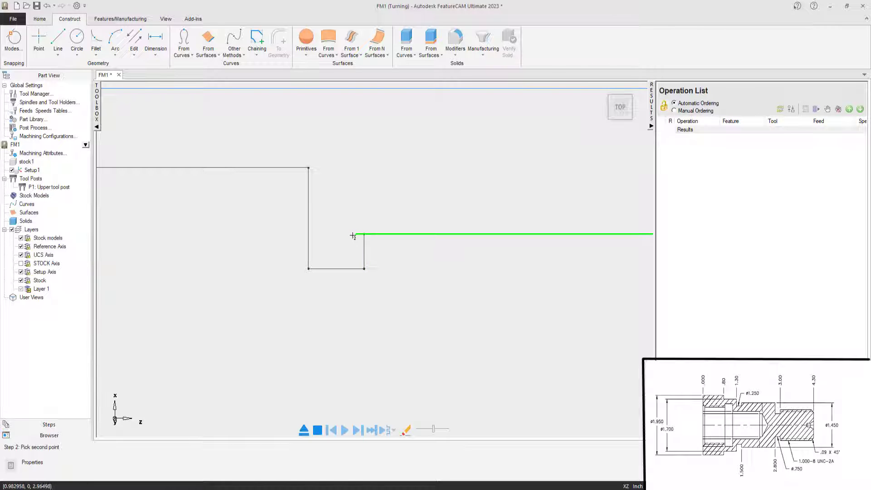
pyautogui.click(274, 234)
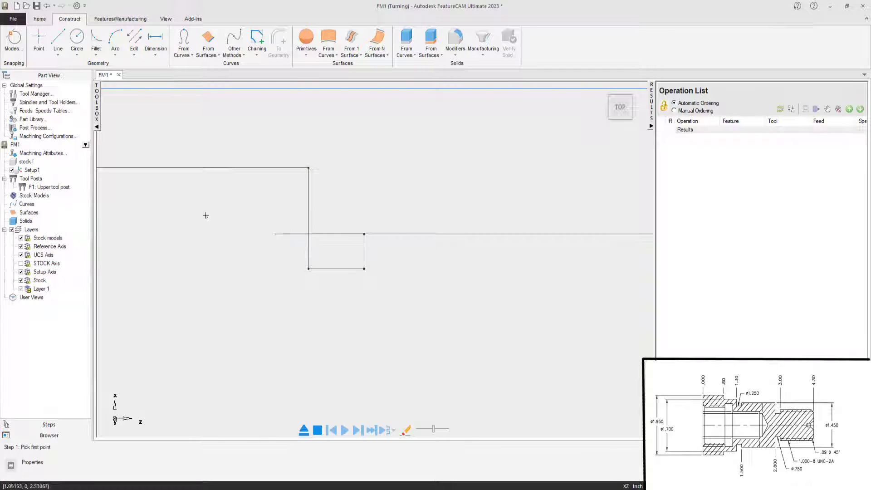
# - Clip the part of the extended 1.000 diameter line that overhangs the Z 2.8 wall
pyautogui.click(134, 55)
pyautogui.click(150, 81)
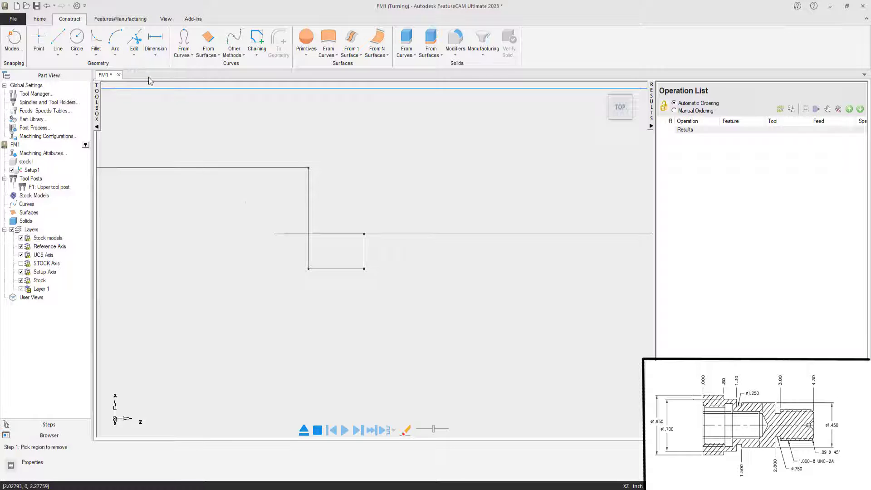
pyautogui.click(288, 234)
# - Extend the 1.450 diameter line across the second groove and past the Z 1.3 wall using Trim/Extend
pyautogui.scroll(-3, 205, 239)
pyautogui.moveTo(204, 249); pyautogui.dragTo(410, 257, button='middle')
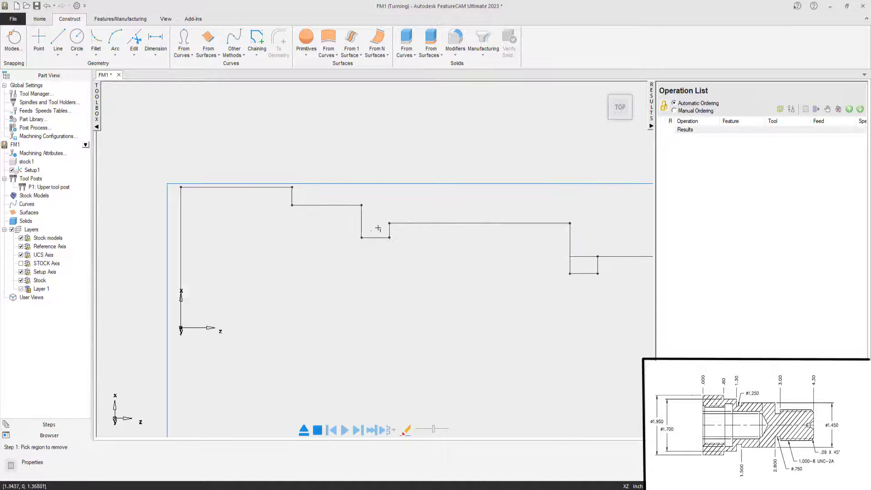
pyautogui.scroll(4, 384, 222)
pyautogui.moveTo(397, 155); pyautogui.dragTo(345, 242, button='middle')
pyautogui.click(138, 53)
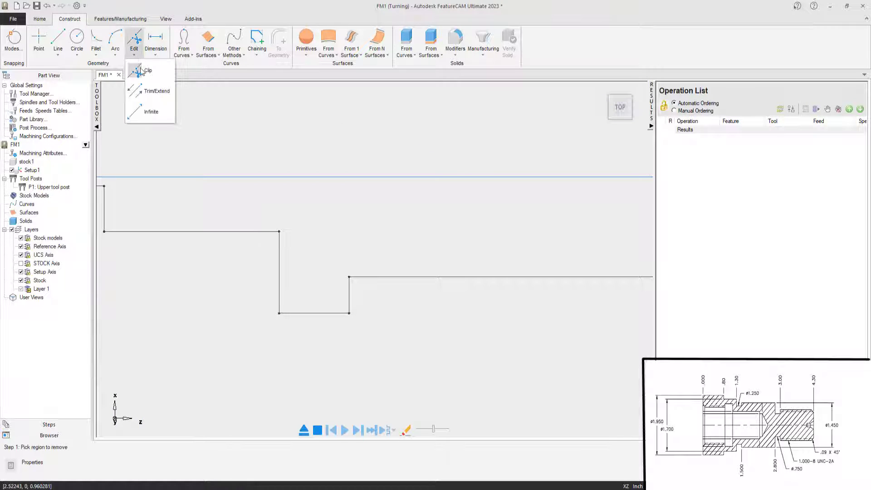
pyautogui.click(151, 91)
pyautogui.click(357, 277)
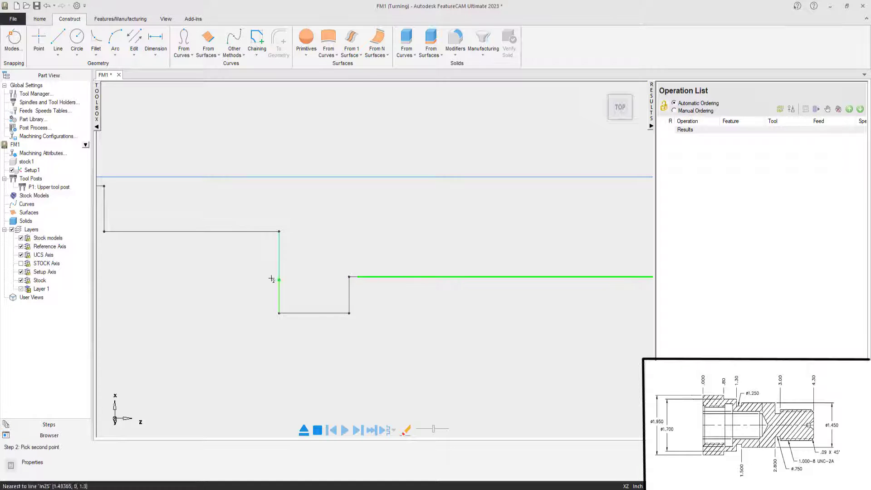
pyautogui.click(227, 273)
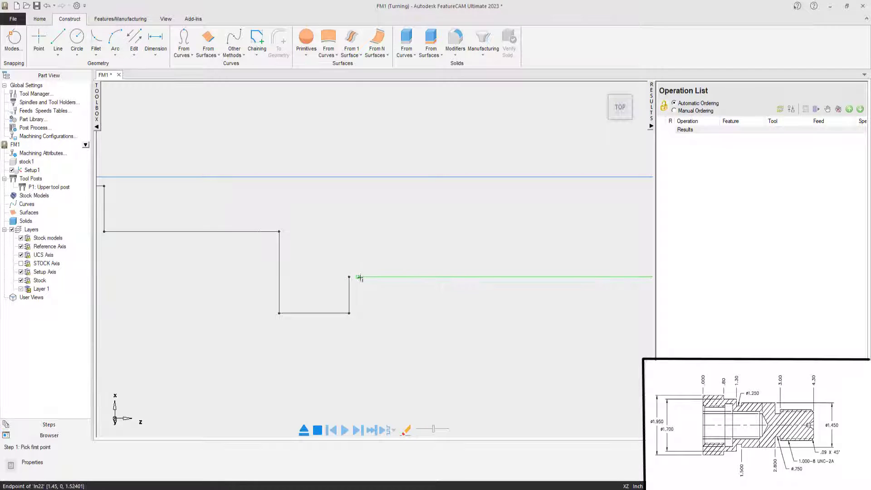
pyautogui.moveTo(359, 278); pyautogui.dragTo(254, 276)
# - Clip the part of the extended 1.450 diameter line that overhangs the Z 1.3 wall
pyautogui.click(134, 50)
pyautogui.click(141, 70)
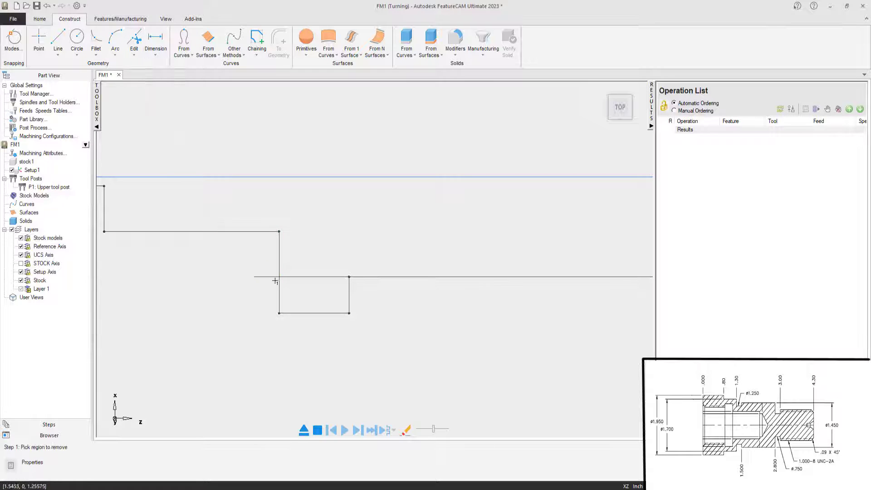
pyautogui.click(267, 277)
pyautogui.scroll(-3, 485, 309)
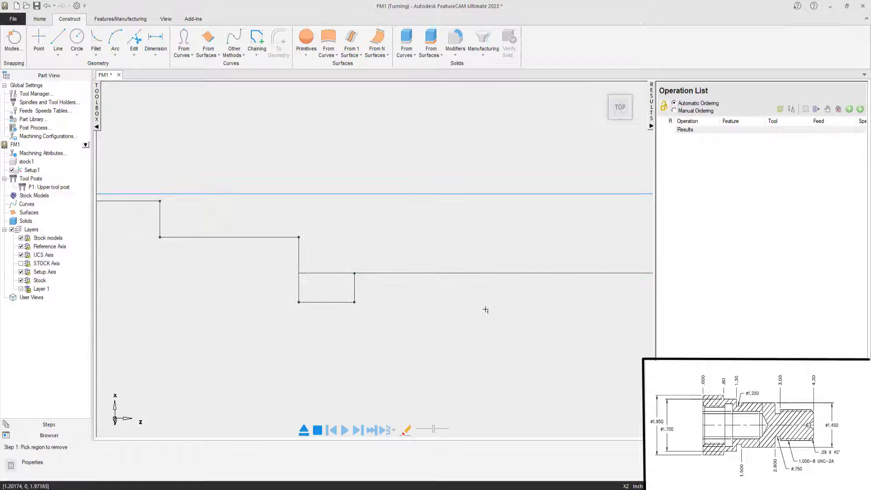
pyautogui.click(623, 113)
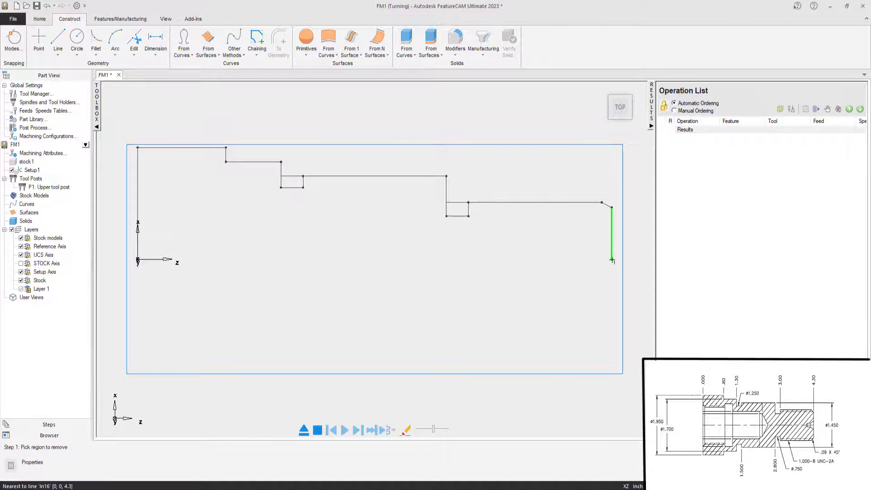
# - Move the Setup1 zero to the stock face at the threaded end, with an additional Z offset of -.1
pyautogui.click(31, 171)
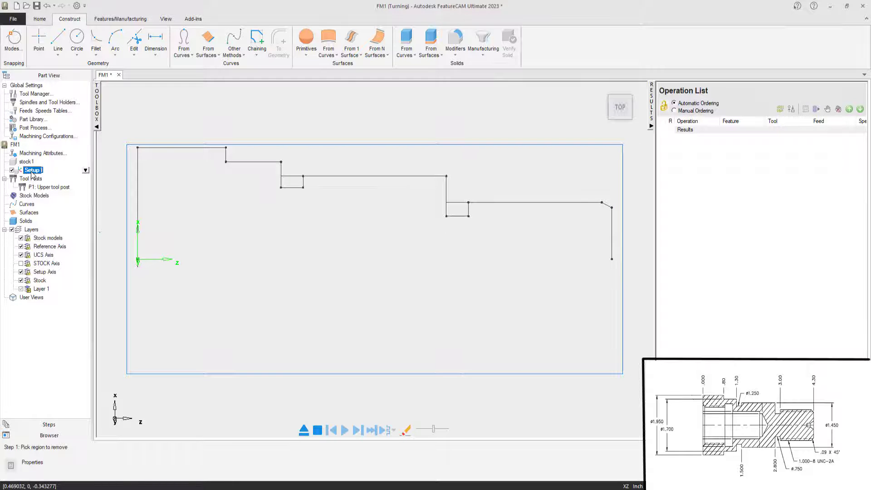
pyautogui.rightClick(32, 174)
pyautogui.click(98, 179)
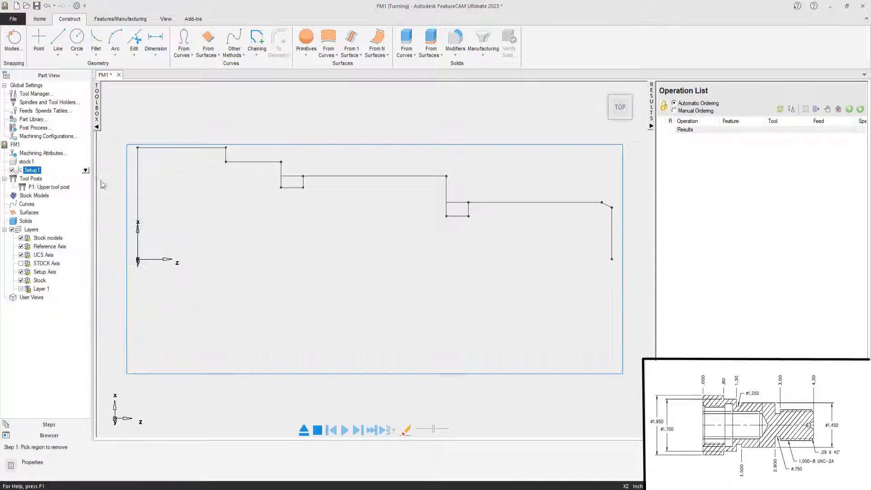
pyautogui.click(694, 103)
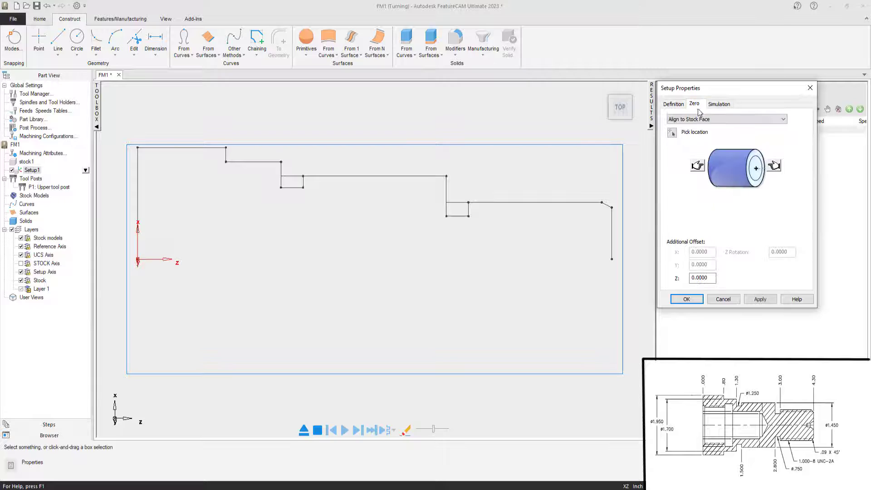
pyautogui.click(773, 165)
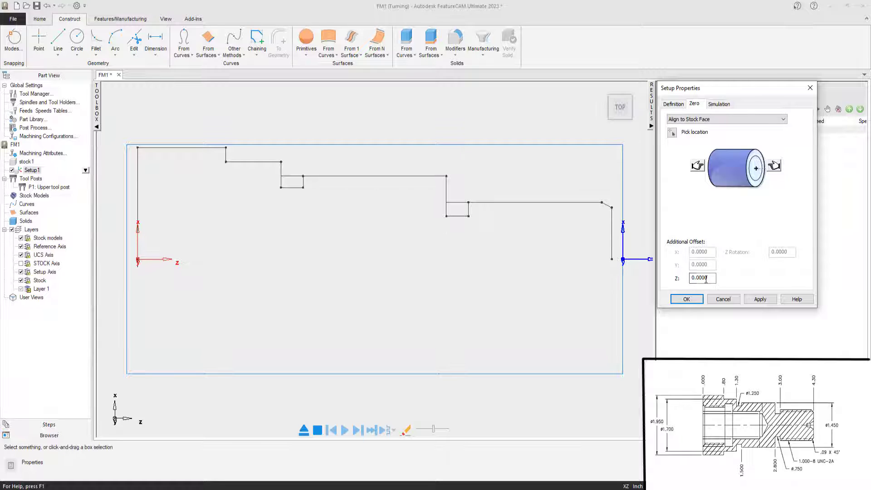
pyautogui.moveTo(706, 279); pyautogui.dragTo(677, 279)
pyautogui.write('-.1')
pyautogui.click(759, 299)
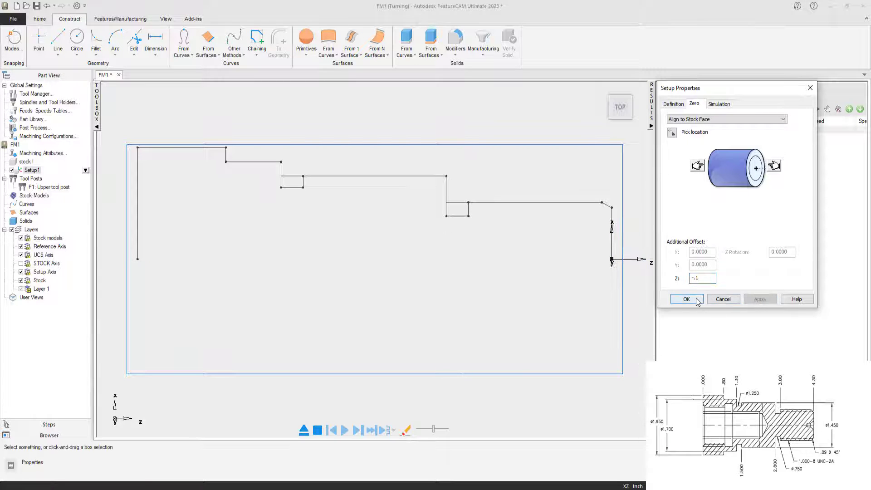
pyautogui.click(696, 301)
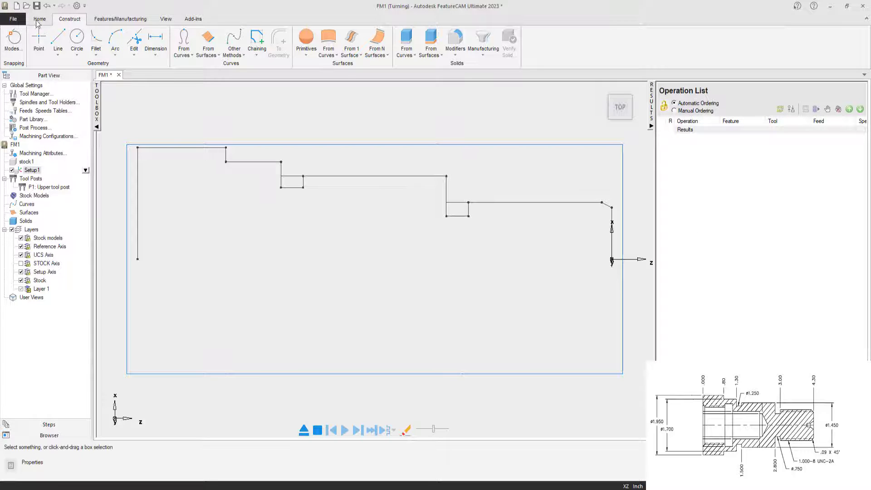
# - Define a new Face feature from dimensions with thickness 0.1, outer diameter 2 and inner diameter 0, located at Z 0.0
pyautogui.click(108, 19)
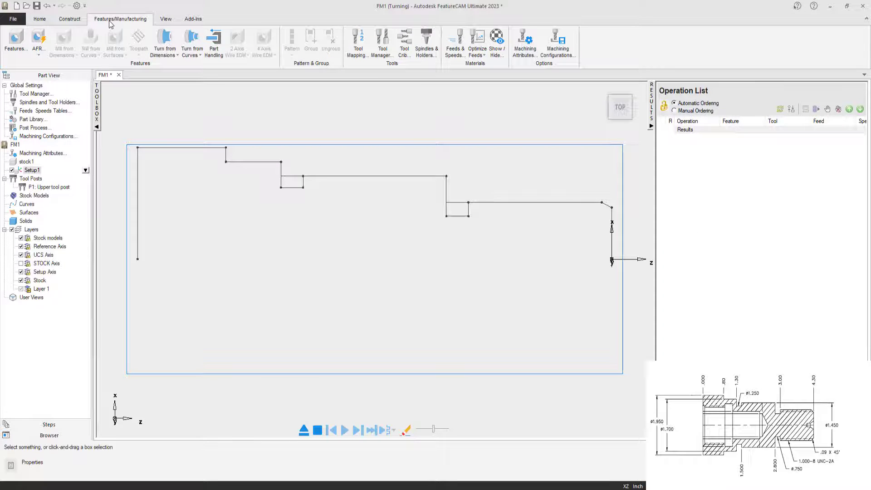
pyautogui.click(14, 44)
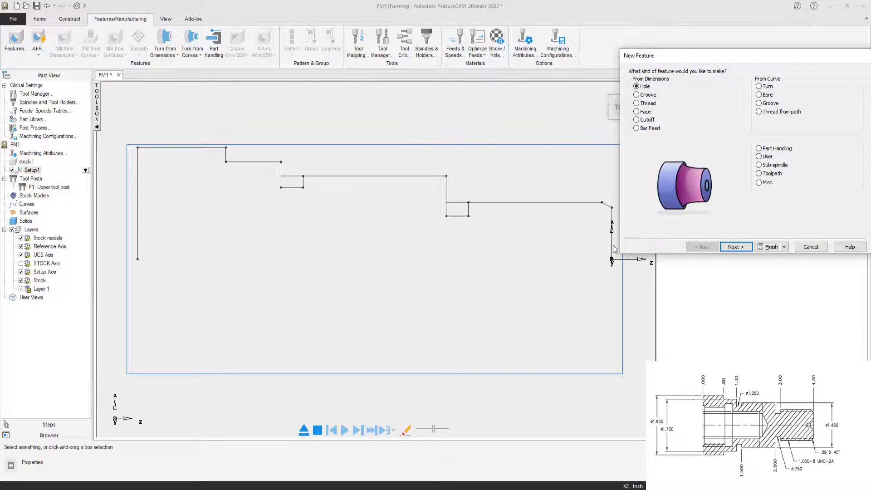
pyautogui.moveTo(730, 56); pyautogui.dragTo(728, 18)
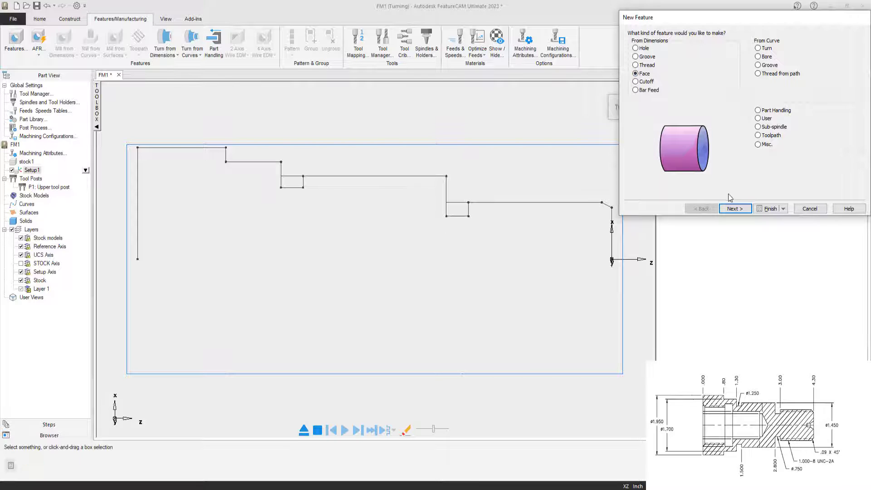
pyautogui.click(738, 209)
pyautogui.click(738, 209)
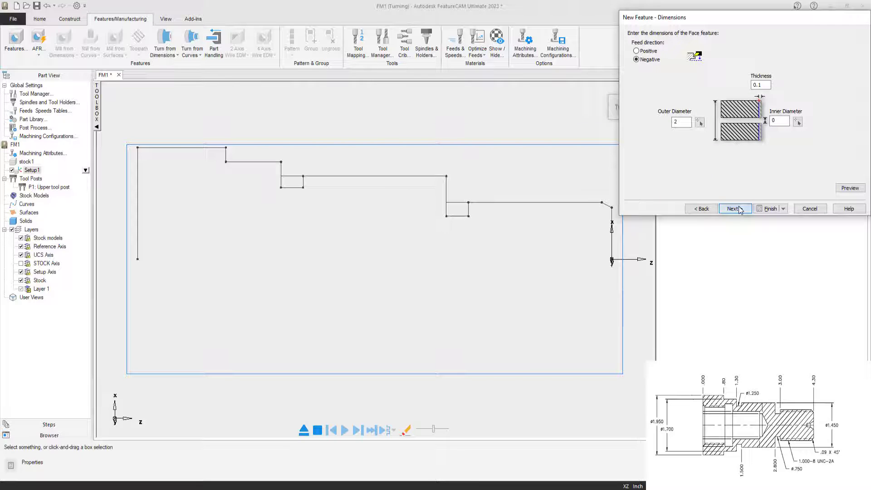
pyautogui.moveTo(726, 22); pyautogui.dragTo(739, 33)
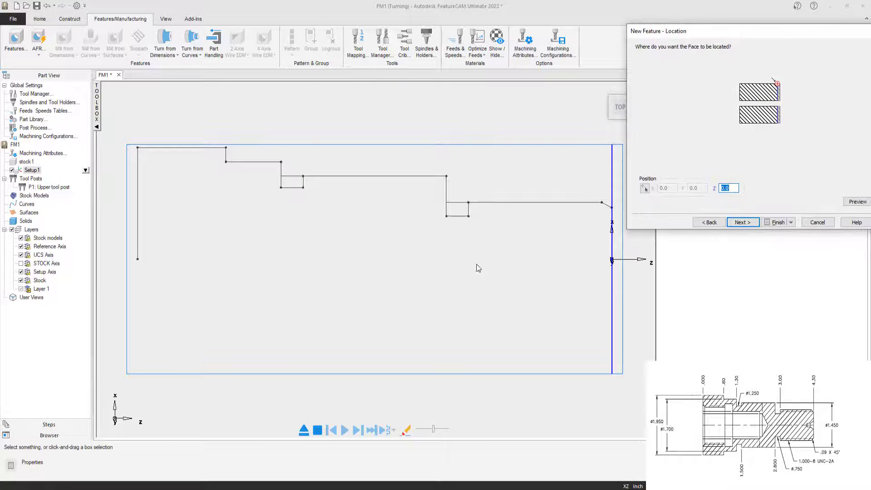
pyautogui.click(745, 223)
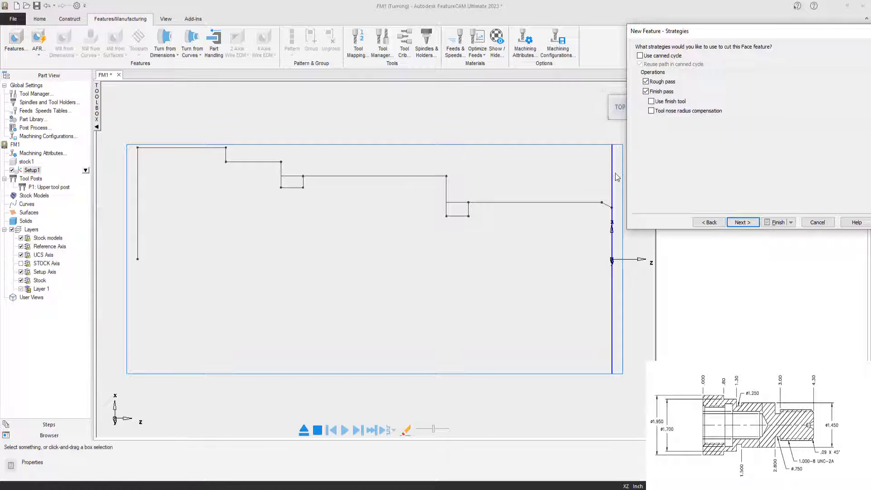
# - Accept rough and finish passes for the face, and use the default SW_Turn_80_RH tool for roughing
pyautogui.click(741, 222)
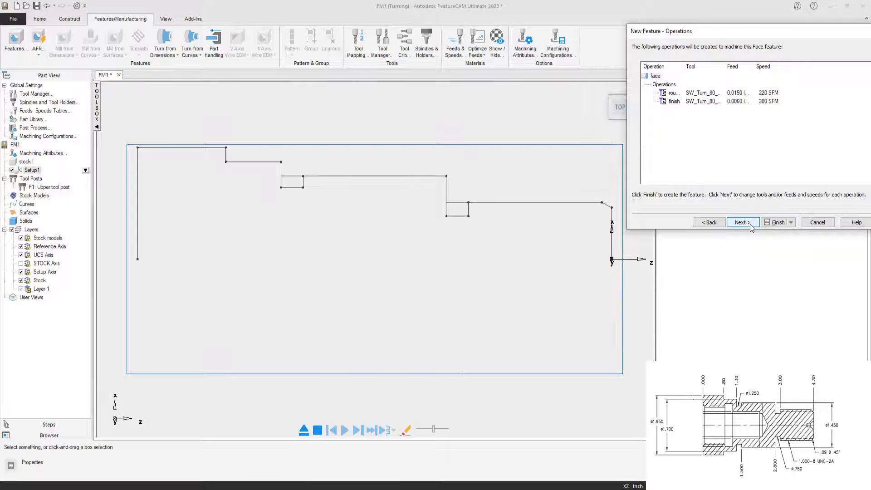
pyautogui.click(741, 223)
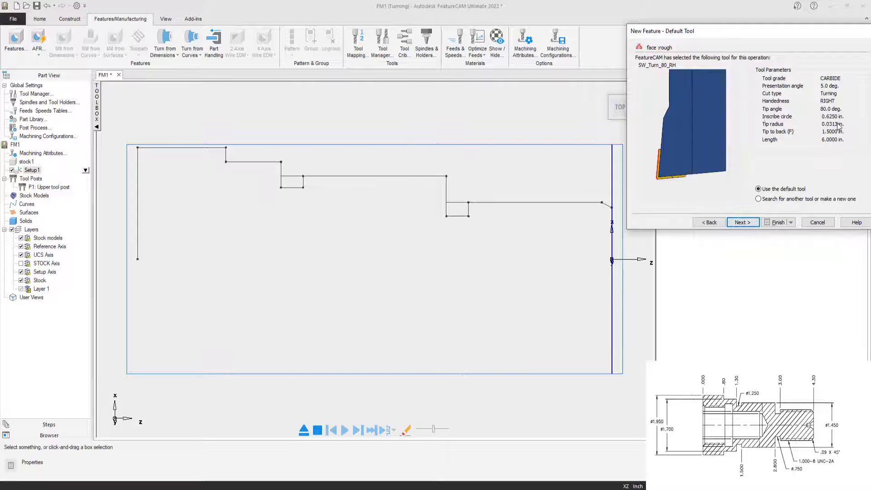
pyautogui.click(744, 222)
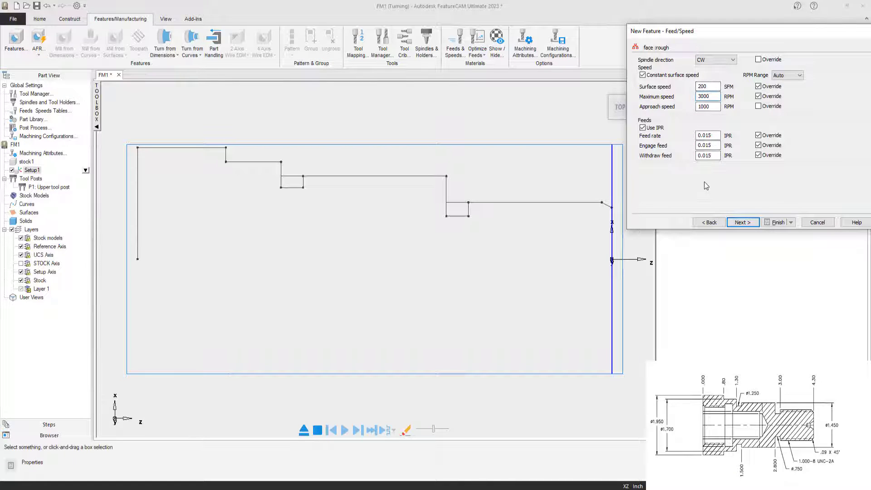
# - Set the face roughing to 300 SFM, 1200 RPM maximum speed and .008 IPR feed rate, and change its engage and withdraw feeds
pyautogui.doubleClick(710, 85)
pyautogui.write('300')
pyautogui.press('Tab')
pyautogui.write('1')
pyautogui.doubleClick(705, 135)
pyautogui.write('.008')
pyautogui.doubleClick(710, 145)
pyautogui.write('.')
pyautogui.doubleClick(704, 155)
pyautogui.write('.0')
pyautogui.click(742, 222)
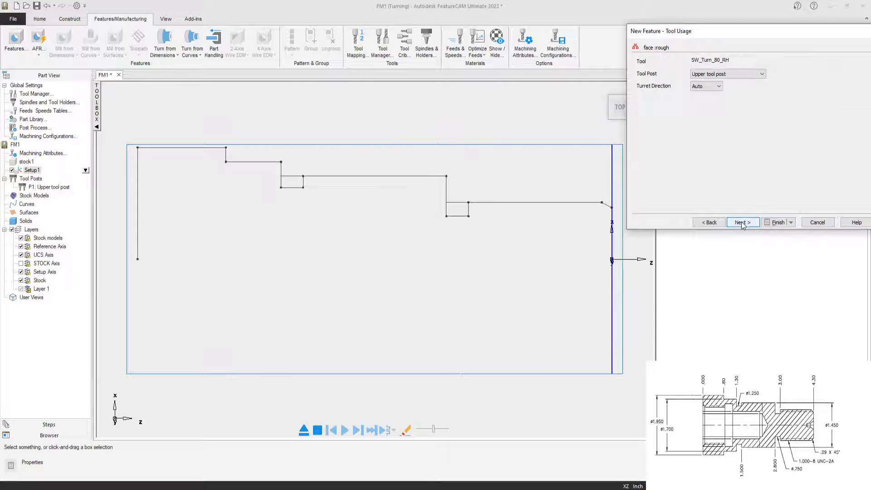
# - Accept the default SW_Turn_80_RH tool and 300 SFM, 1200 RPM maximum and 0.0060 IPR for face finishing, and create the Face feature
pyautogui.click(742, 222)
pyautogui.click(742, 222)
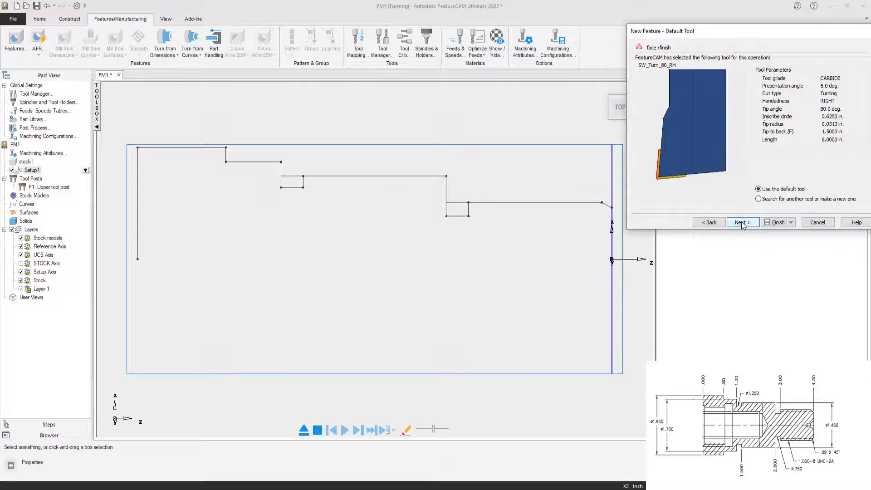
pyautogui.click(743, 222)
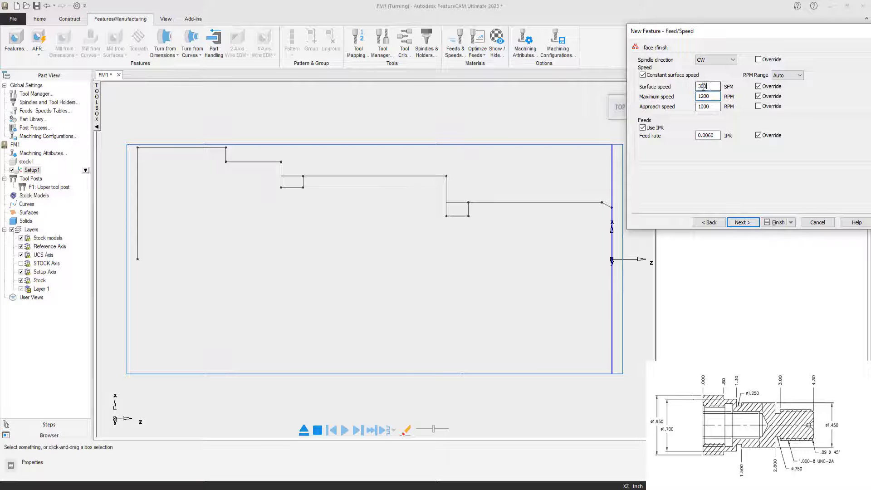
pyautogui.doubleClick(705, 87)
pyautogui.click(742, 222)
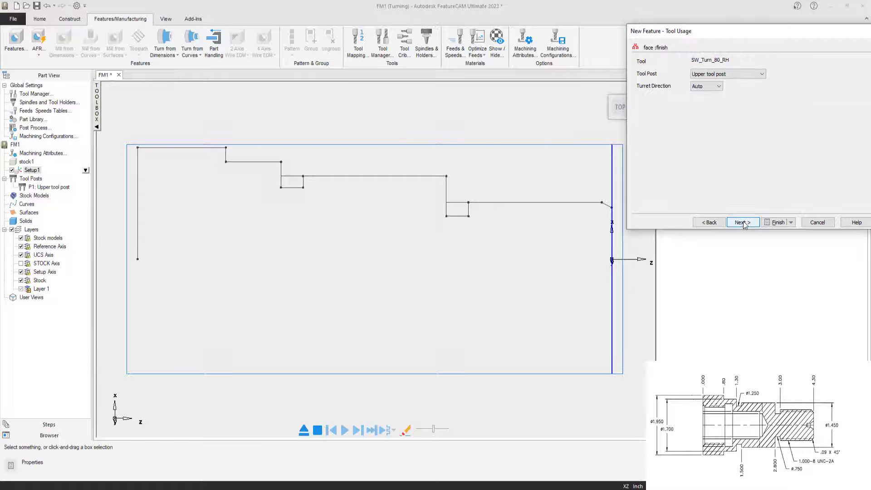
pyautogui.click(742, 223)
pyautogui.click(742, 223)
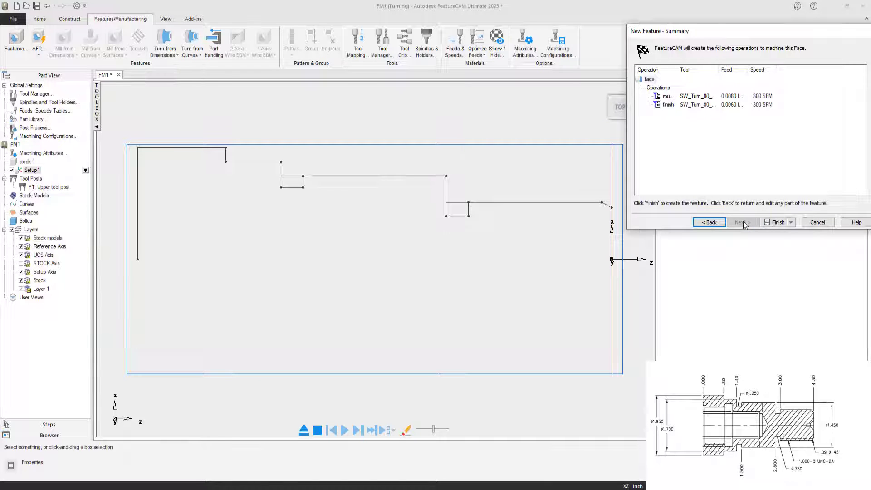
pyautogui.click(776, 222)
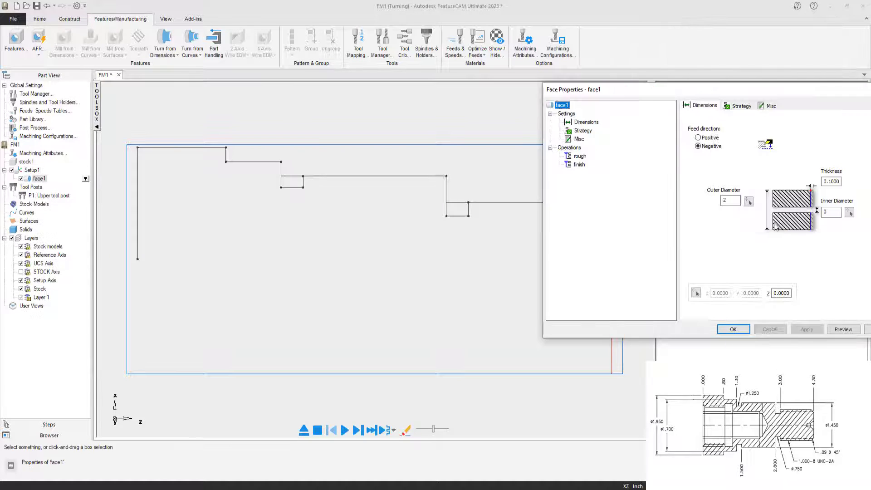
# - Set the depth of cut of the face1 roughing operation to .020 and apply it
pyautogui.moveTo(733, 93); pyautogui.dragTo(646, 56)
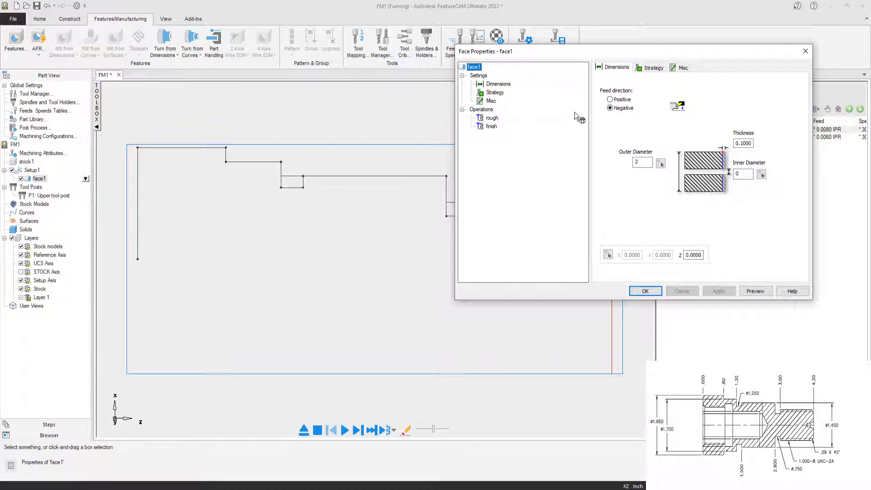
pyautogui.click(492, 118)
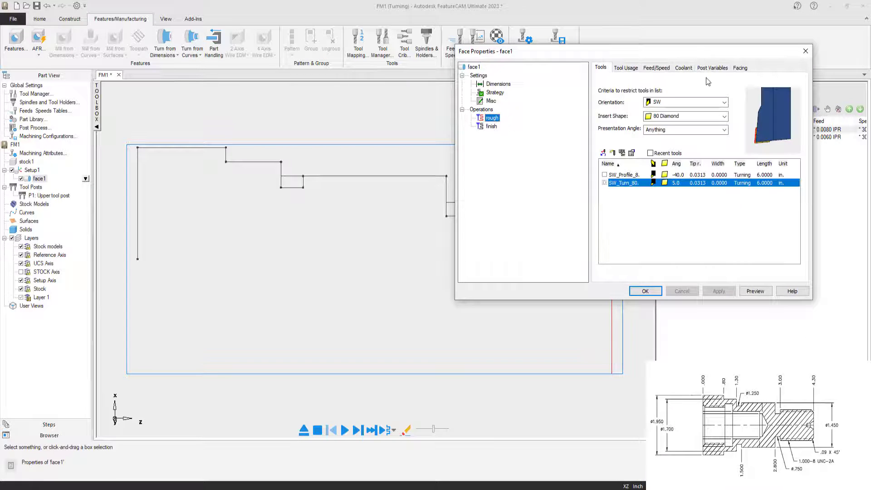
pyautogui.click(740, 68)
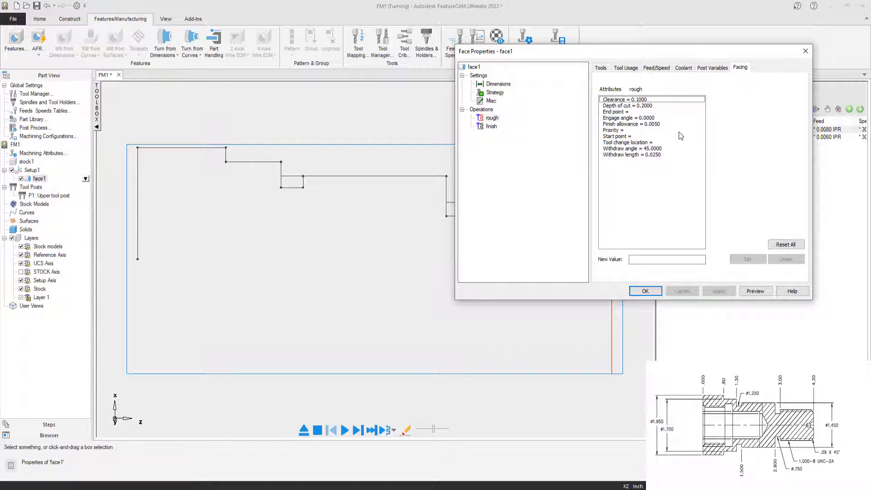
pyautogui.click(627, 106)
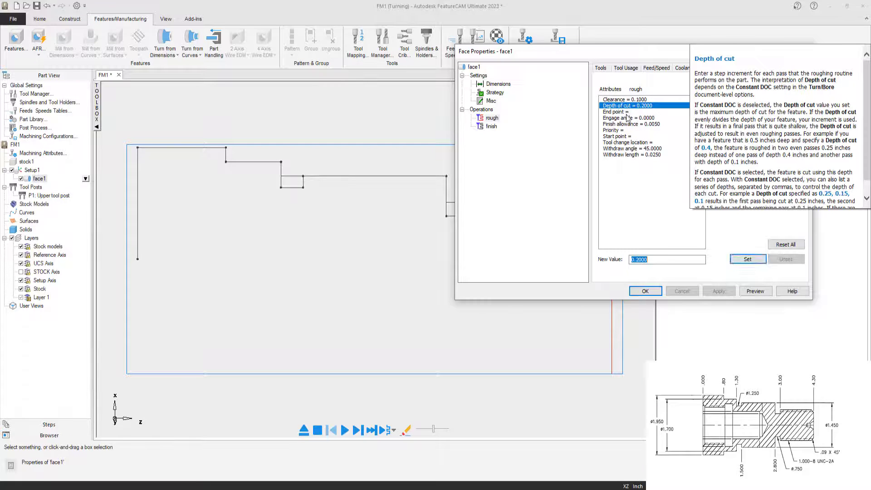
pyautogui.write('.')
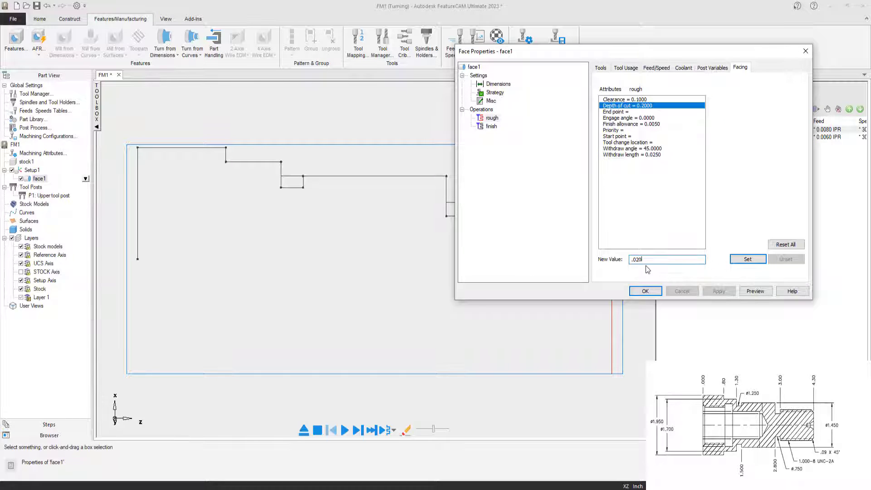
pyautogui.click(748, 258)
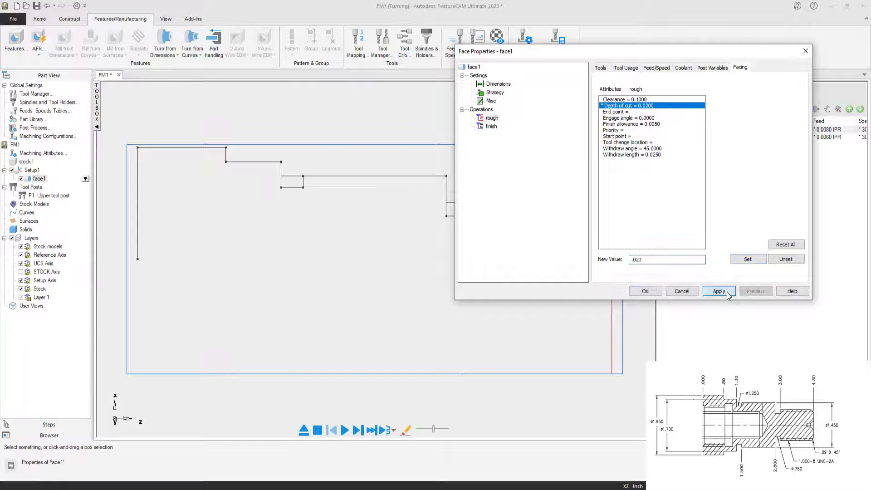
pyautogui.click(718, 291)
pyautogui.click(659, 293)
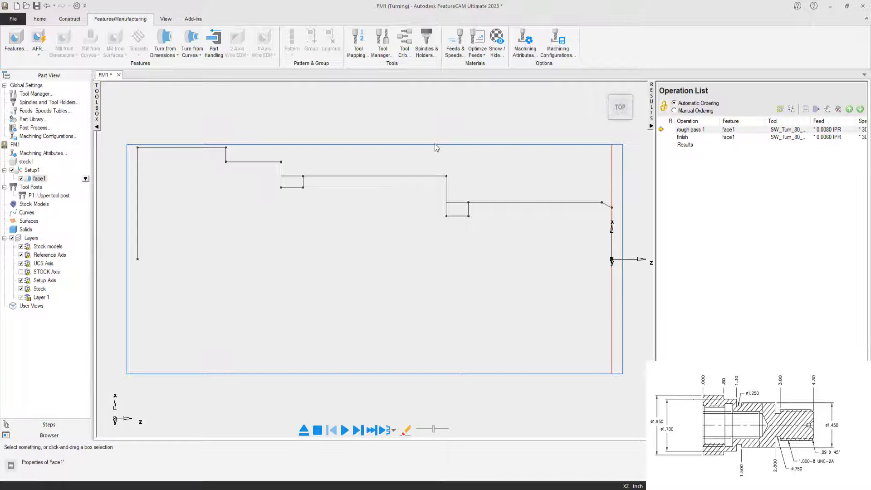
# - Run a Centerline simulation of the face toolpaths
pyautogui.click(39, 18)
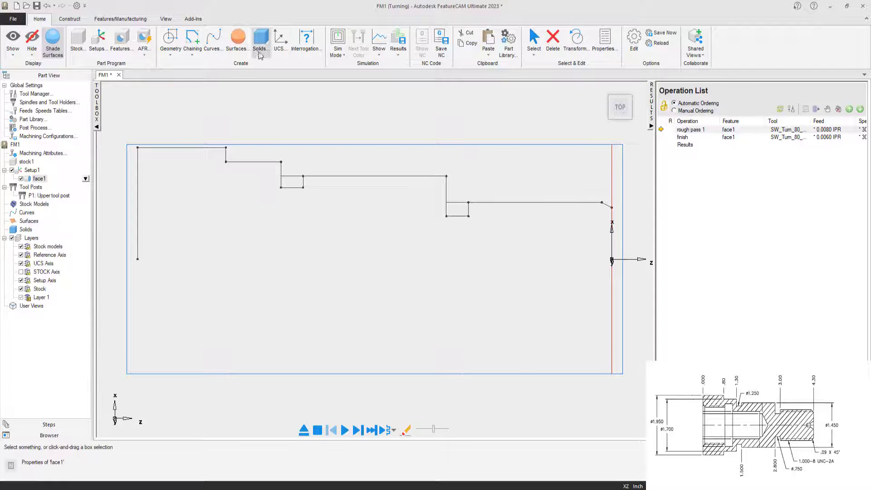
pyautogui.click(338, 47)
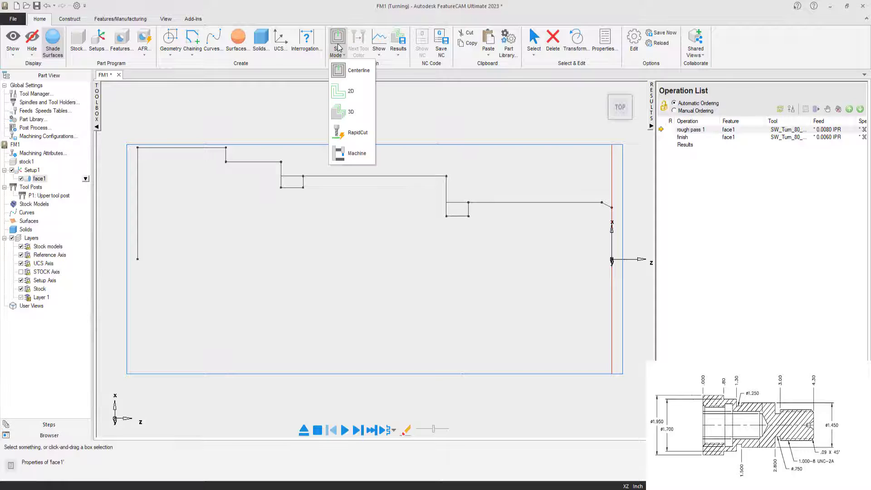
pyautogui.click(357, 70)
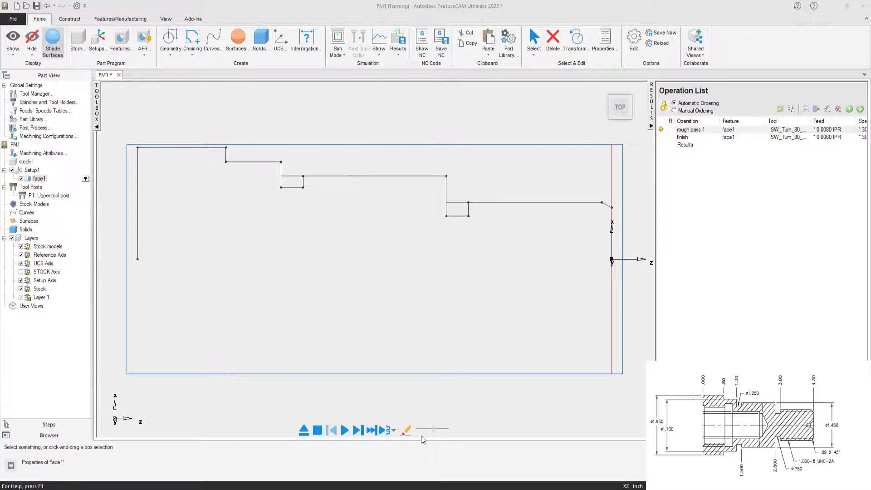
pyautogui.click(345, 430)
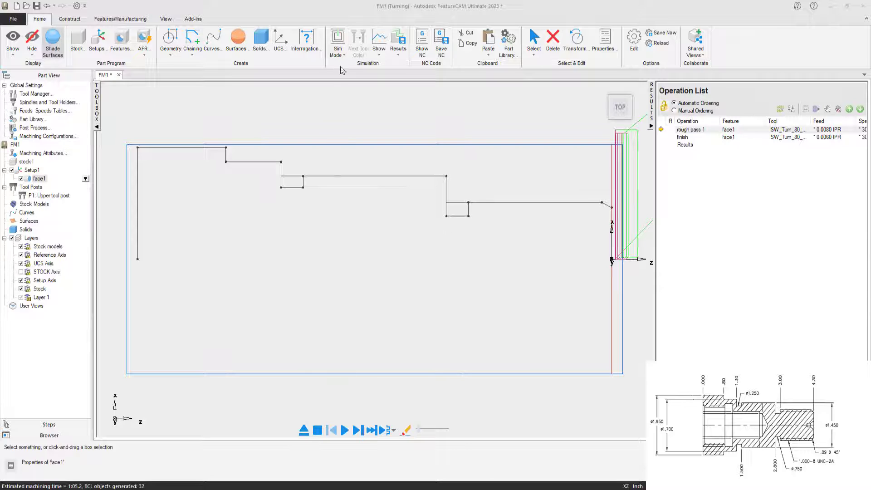
# - Run a RapidCut simulation of the facing operations, and eject it when done
pyautogui.click(336, 55)
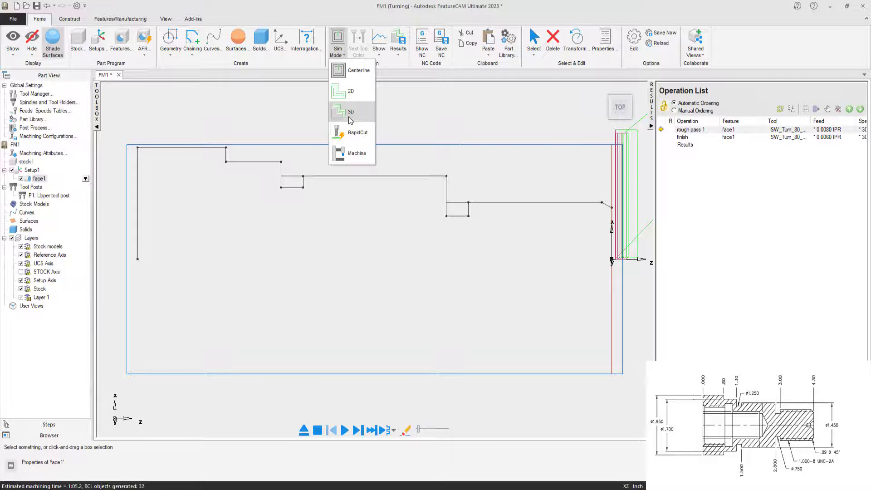
pyautogui.click(350, 131)
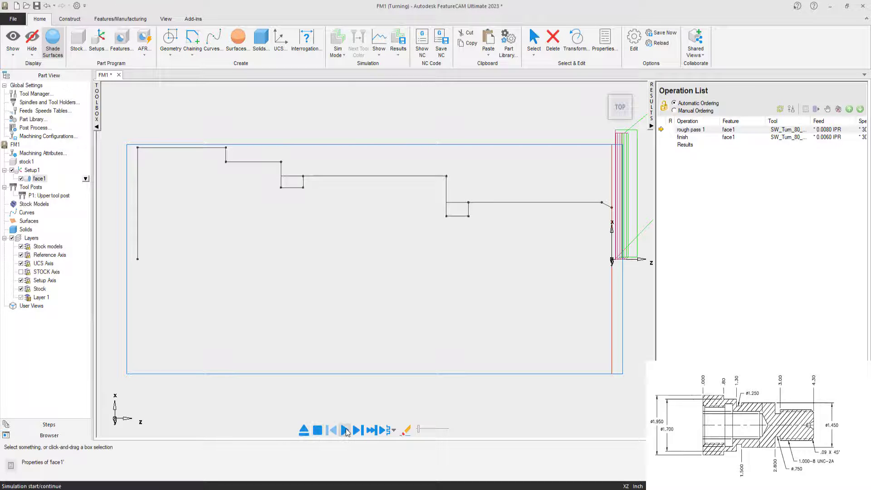
pyautogui.click(345, 430)
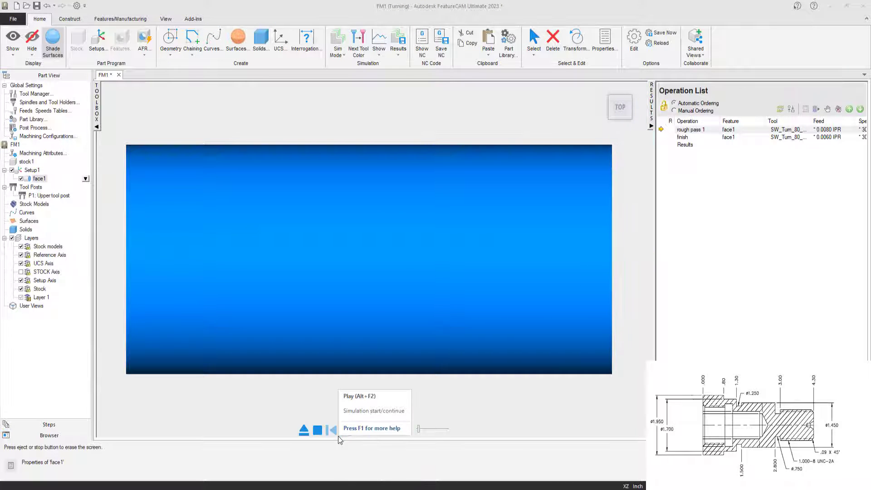
pyautogui.click(304, 430)
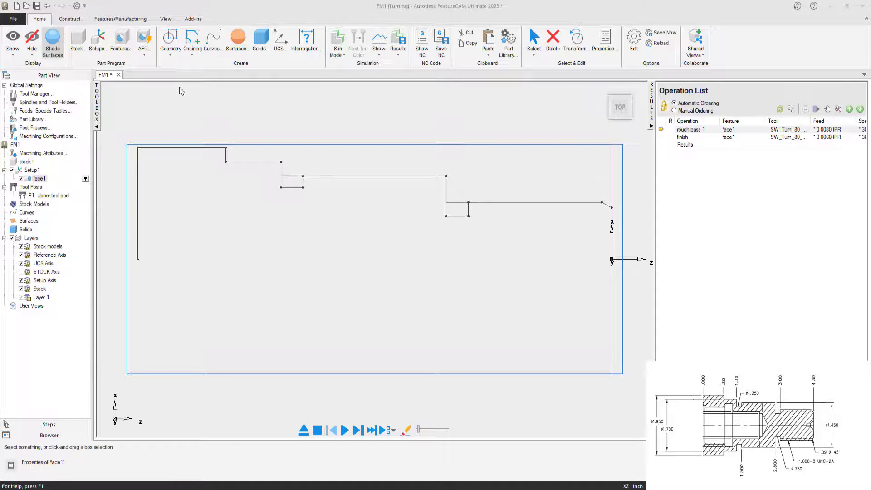
# - Start a Turn feature from a curve chained along the outer profile from the threaded-end face to the largest-diameter shoulder, bypassing the grooves
pyautogui.click(122, 44)
pyautogui.moveTo(757, 31); pyautogui.dragTo(749, 25)
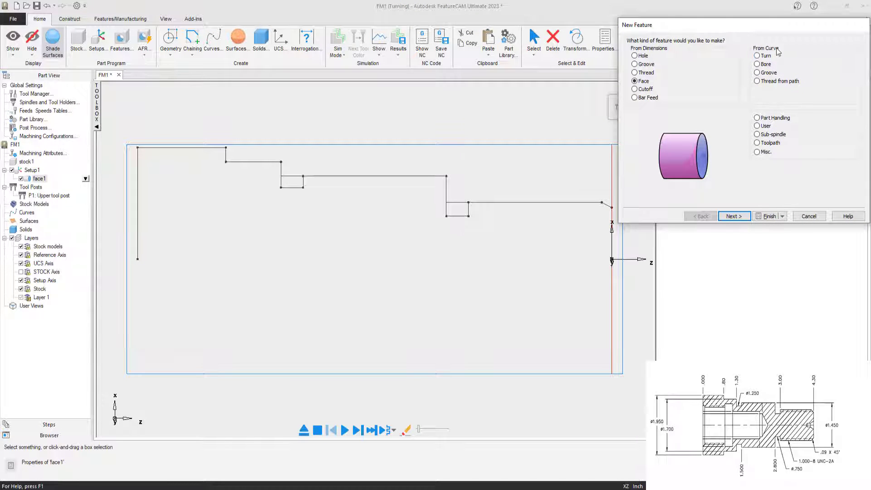
pyautogui.click(756, 56)
pyautogui.click(742, 217)
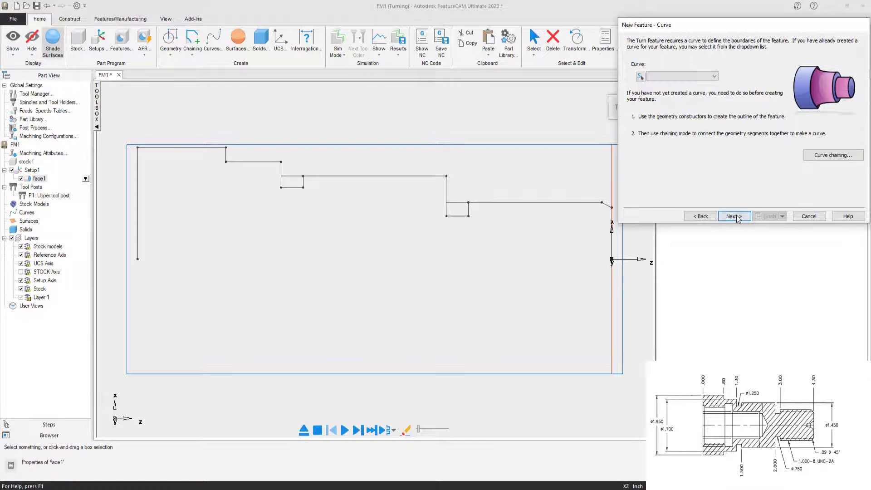
pyautogui.click(834, 155)
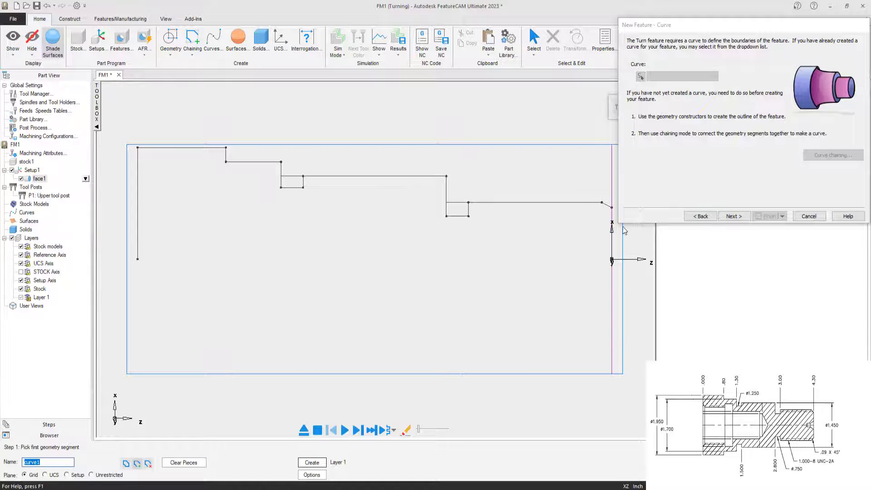
pyautogui.click(611, 214)
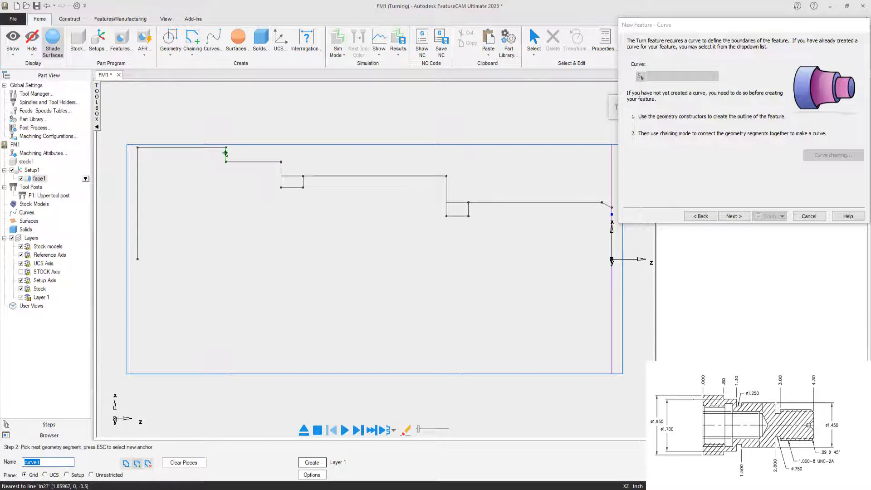
pyautogui.click(226, 153)
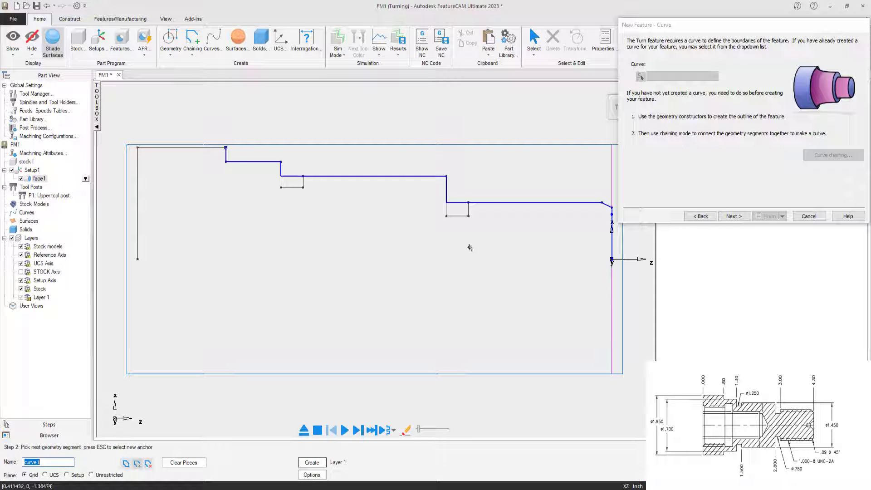
pyautogui.click(731, 217)
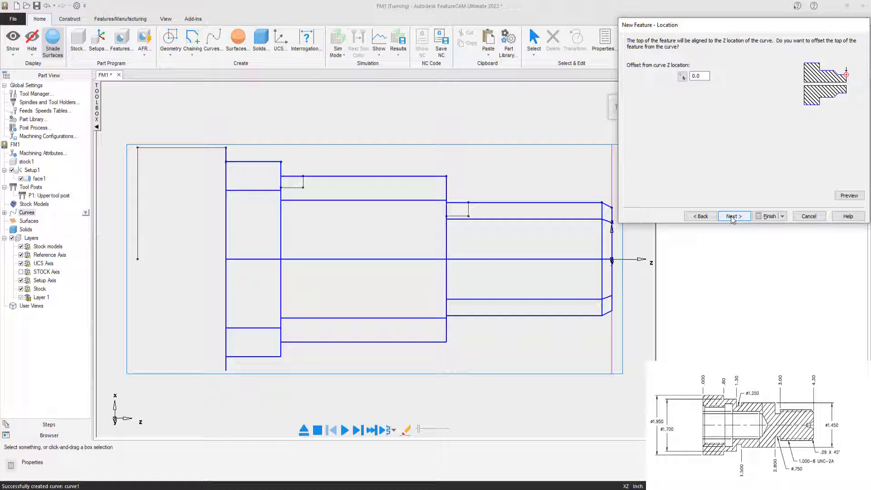
# - Accept a 0.0 curve Z offset, Turning toolpath with rough and finish passes, and the default SW_Turn_80_RH tool for turn roughing
pyautogui.click(731, 217)
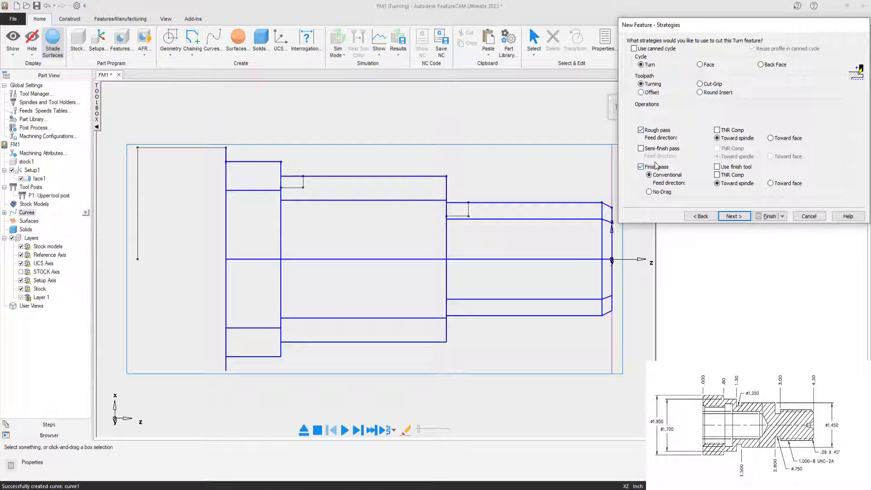
pyautogui.click(733, 217)
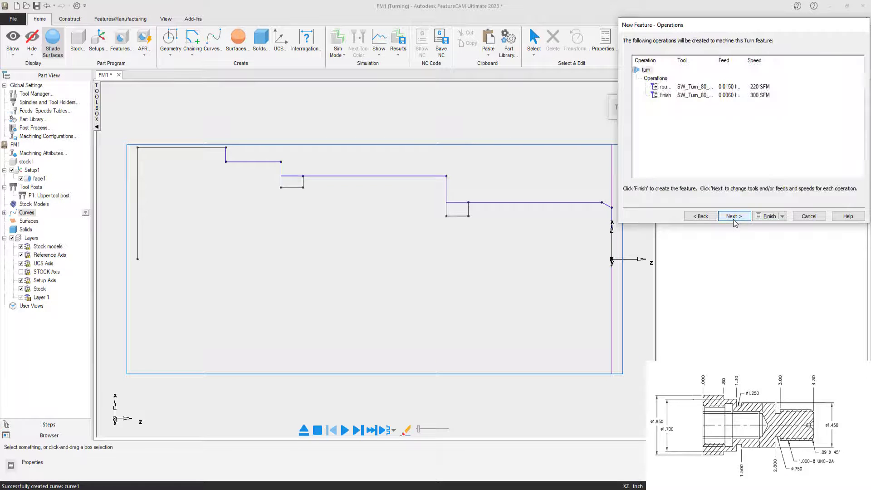
pyautogui.click(732, 217)
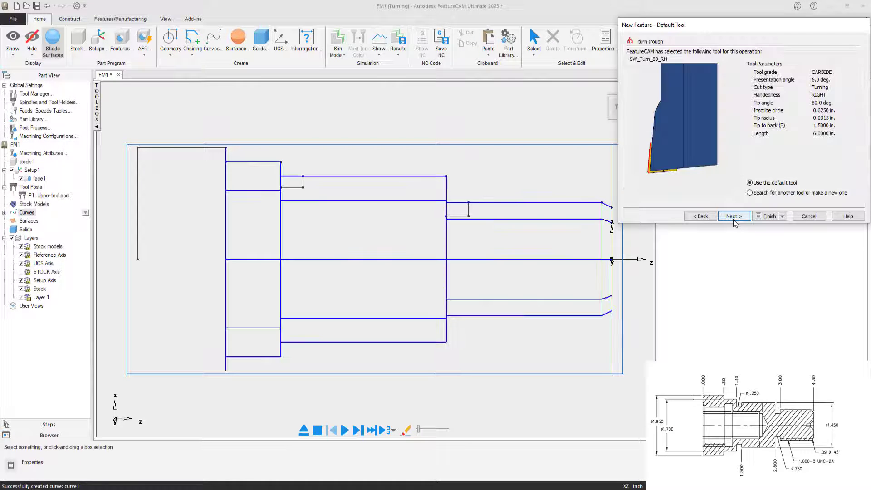
pyautogui.click(732, 217)
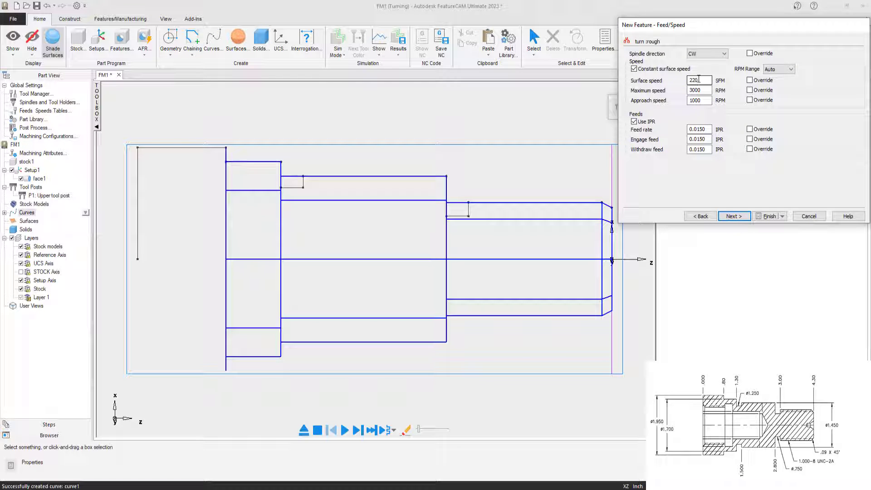
# - Set the turn roughing surface speed to 300 SFM and maximum speed to 1200 RPM, and proceed to the finish operation
pyautogui.moveTo(698, 80); pyautogui.dragTo(681, 85)
pyautogui.write('300')
pyautogui.press('Tab')
pyautogui.moveTo(698, 90); pyautogui.dragTo(683, 102)
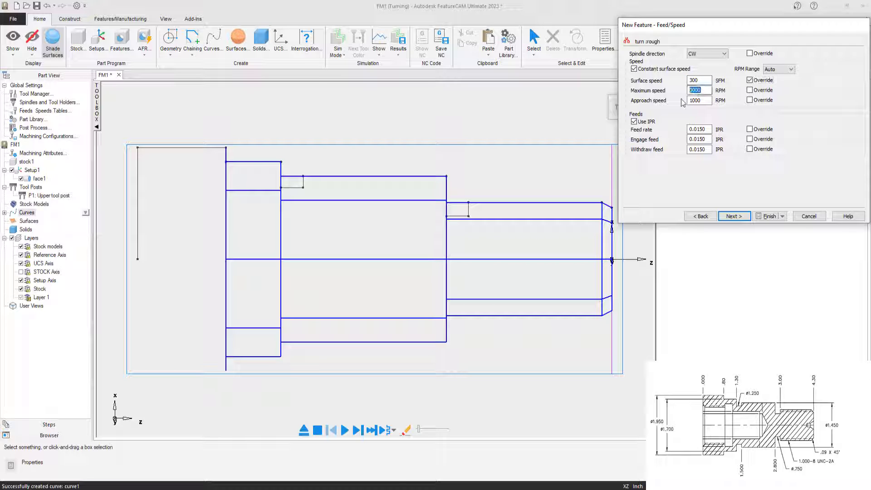
pyautogui.write('1200')
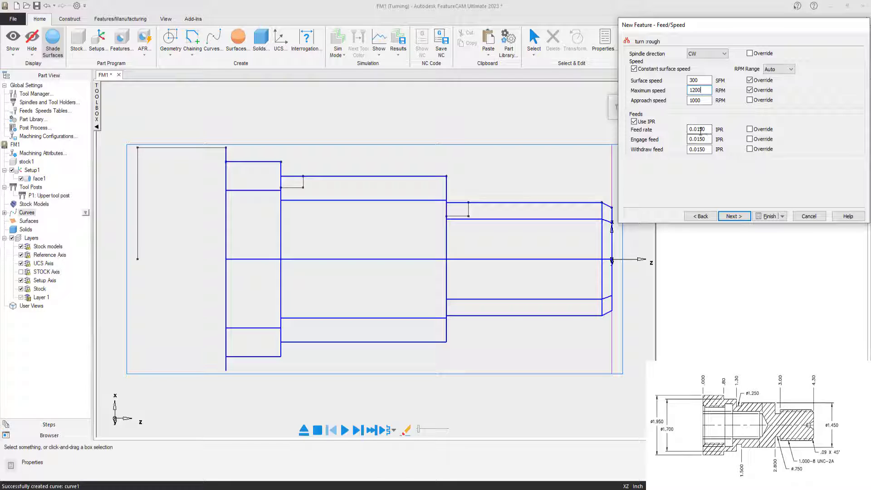
pyautogui.click(742, 221)
pyautogui.click(742, 221)
pyautogui.click(743, 222)
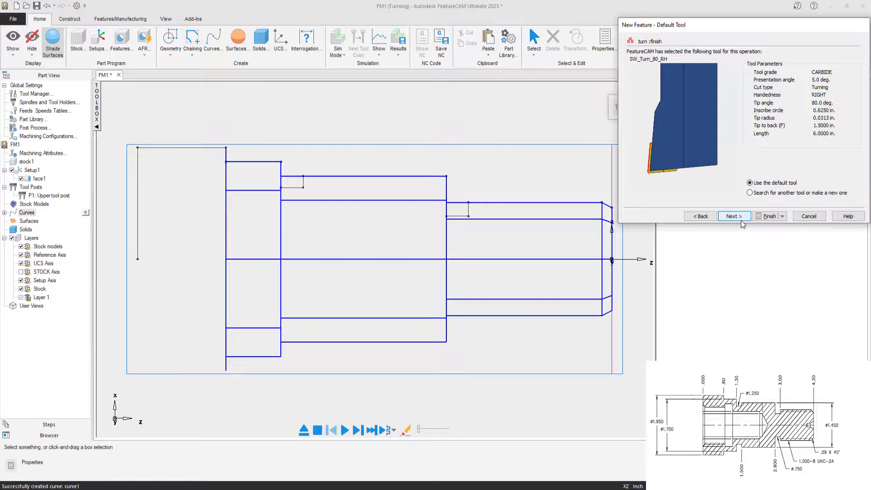
# - Keep the default turn finishing tool, set its maximum speed to 1200 RPM, and finish creating the Turn feature with flood coolant
pyautogui.click(738, 221)
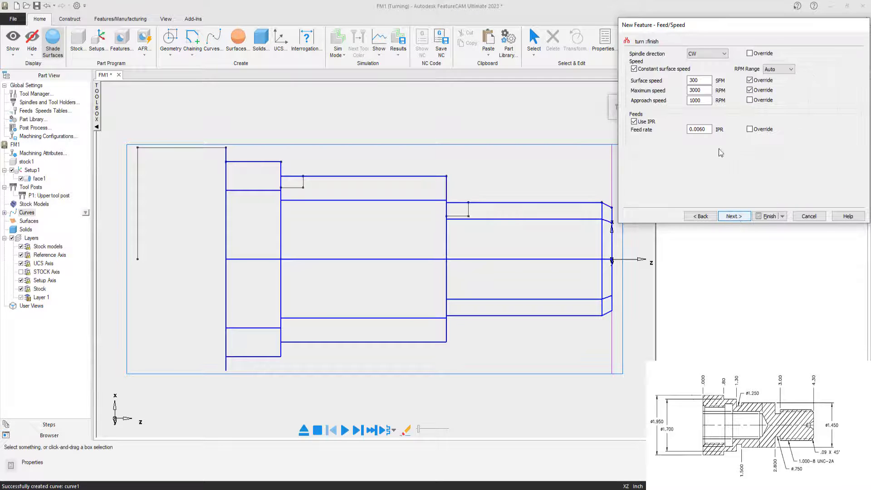
pyautogui.moveTo(701, 90); pyautogui.dragTo(680, 96)
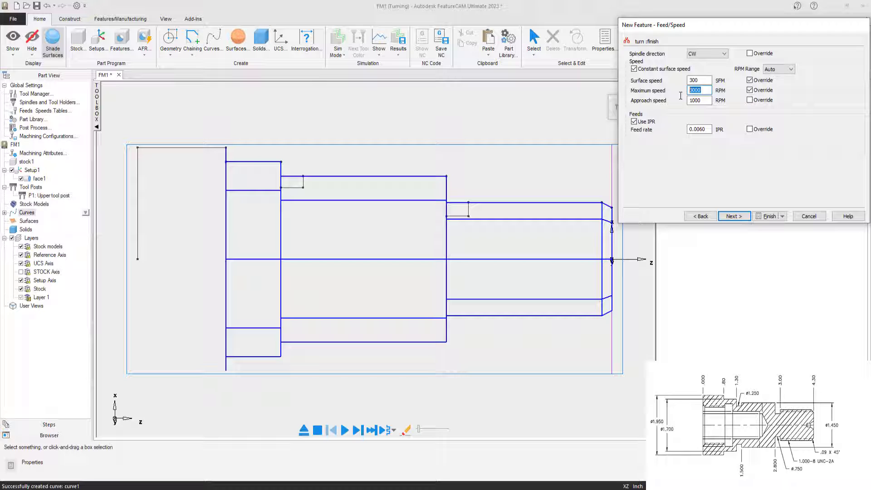
pyautogui.write('1200')
pyautogui.click(731, 217)
pyautogui.click(730, 218)
pyautogui.click(730, 217)
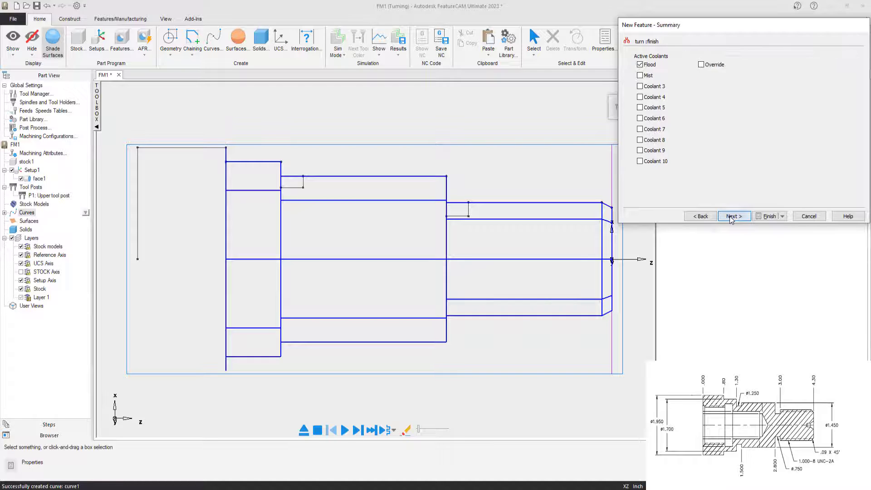
pyautogui.click(768, 216)
# - Set the turn1 roughing depth of cut to 0.050 in and apply it
pyautogui.click(491, 118)
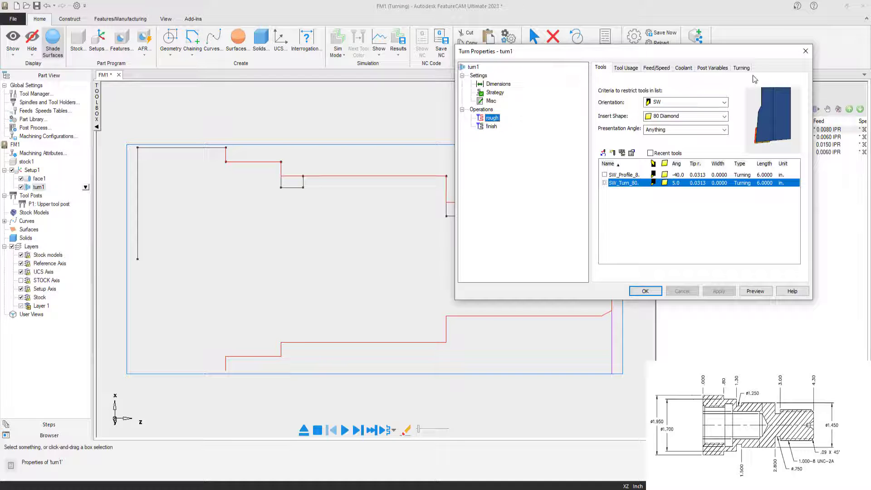
pyautogui.click(742, 67)
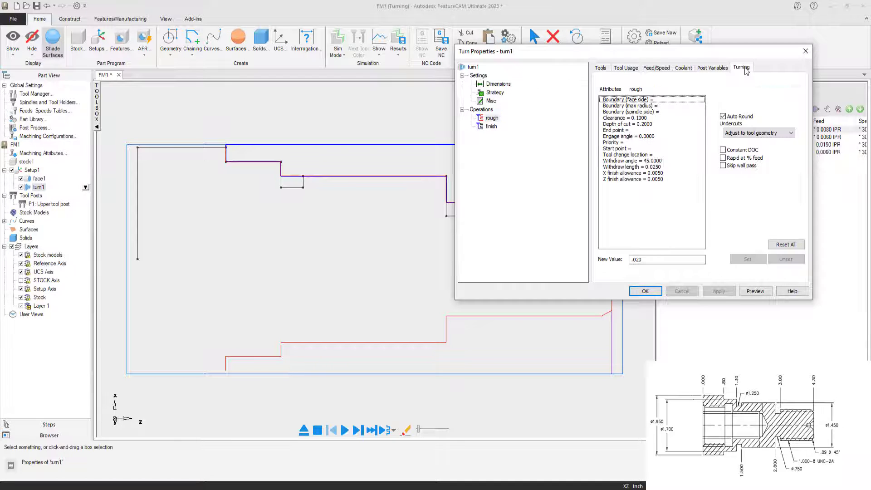
pyautogui.click(623, 123)
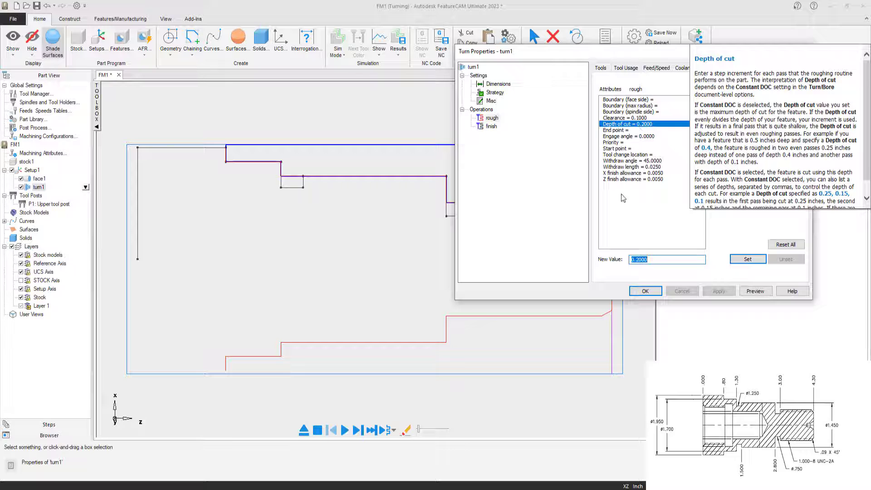
pyautogui.write('.050')
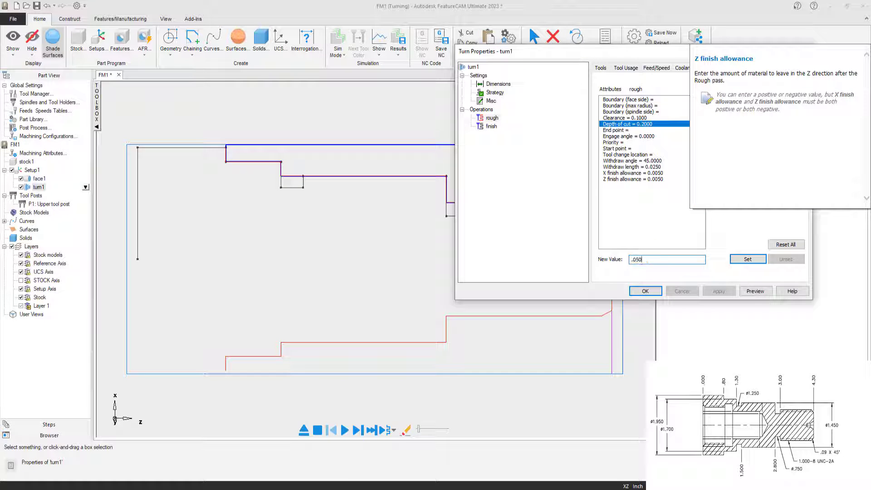
pyautogui.click(745, 259)
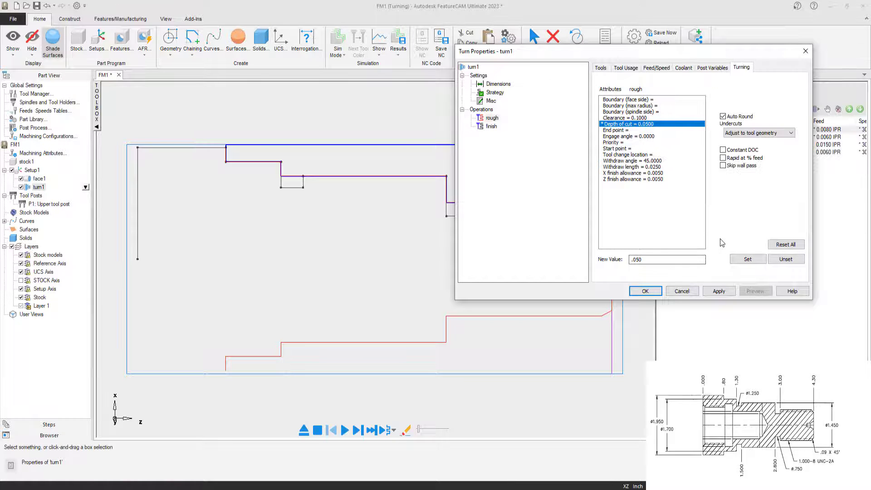
pyautogui.click(719, 291)
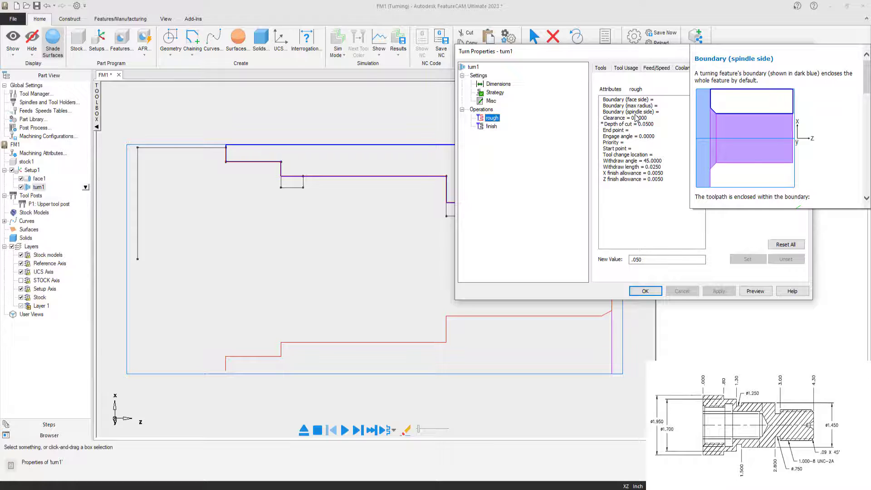
# - Set the turn1 roughing finish allowances to 0.003 in Z and 0.008 in X, and accept the feature properties
pyautogui.click(626, 173)
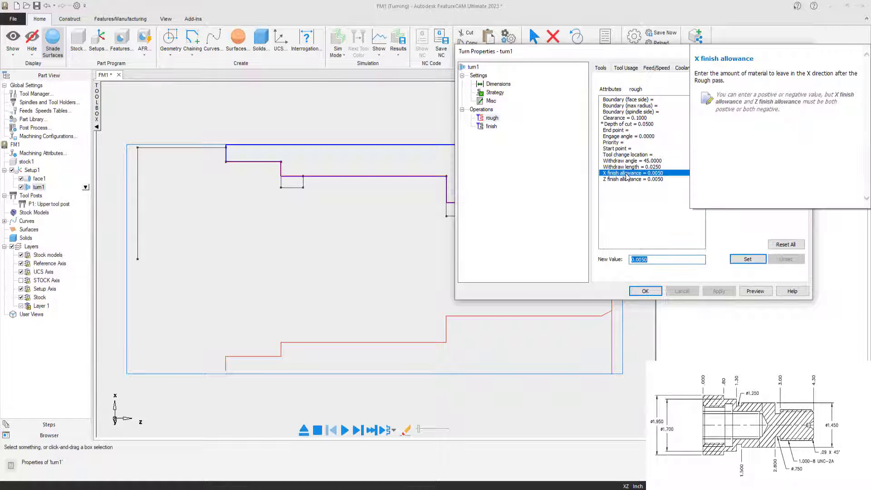
pyautogui.click(629, 180)
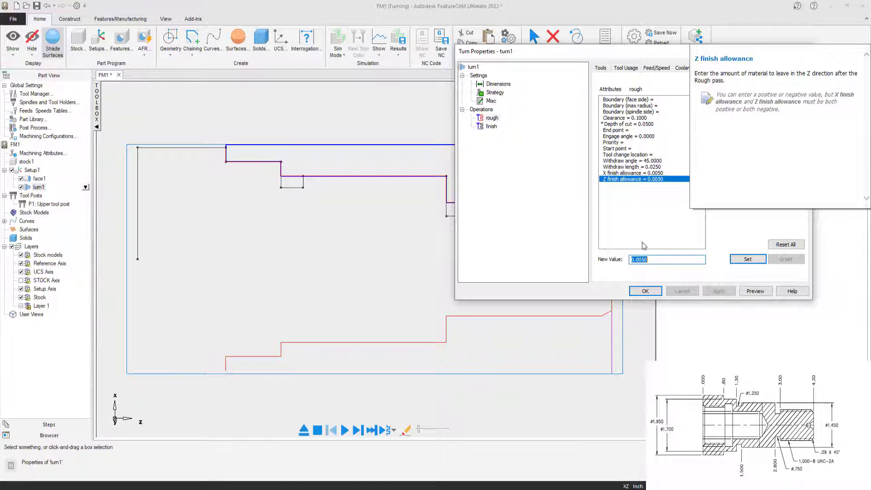
pyautogui.write('.003')
pyautogui.click(737, 260)
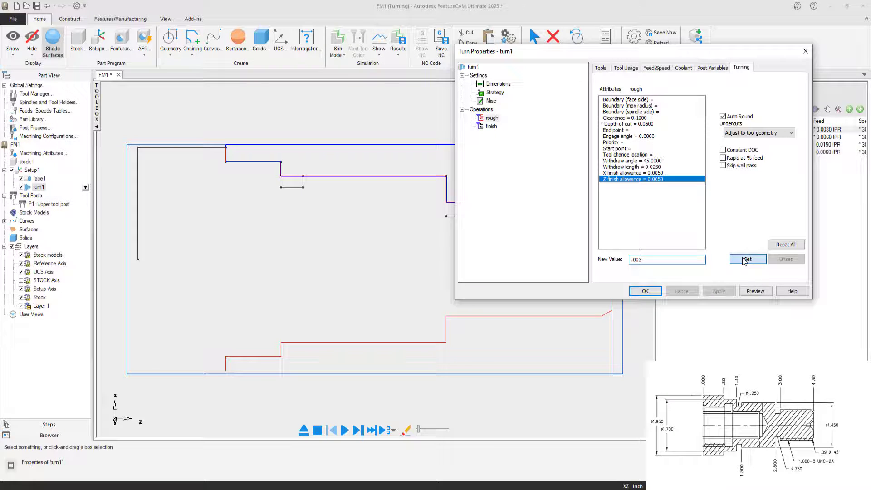
pyautogui.click(628, 173)
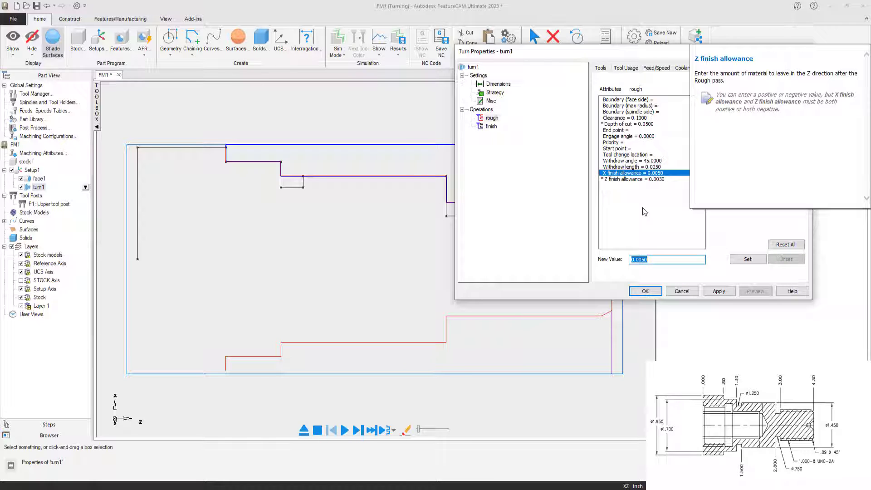
pyautogui.click(748, 259)
pyautogui.moveTo(652, 181)
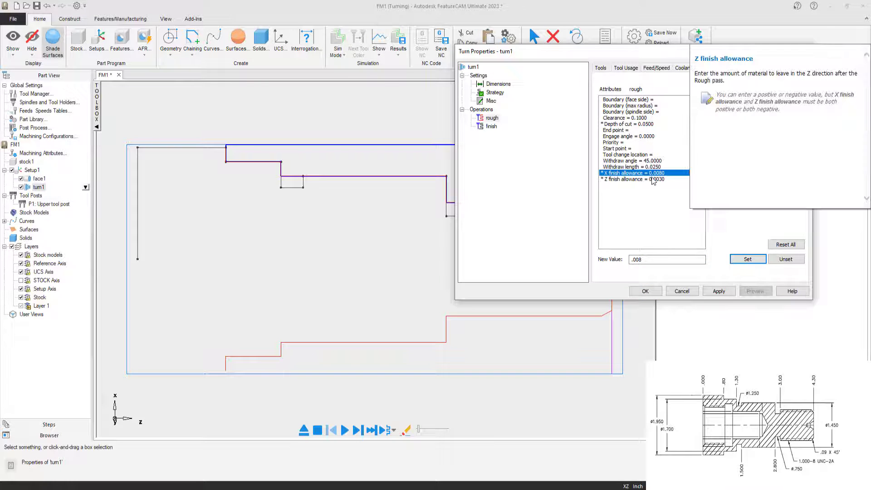
pyautogui.click(715, 292)
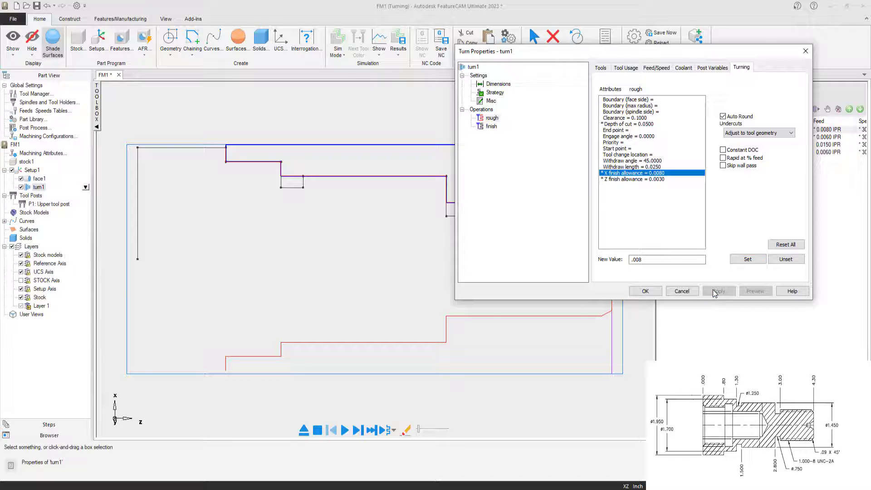
pyautogui.click(653, 293)
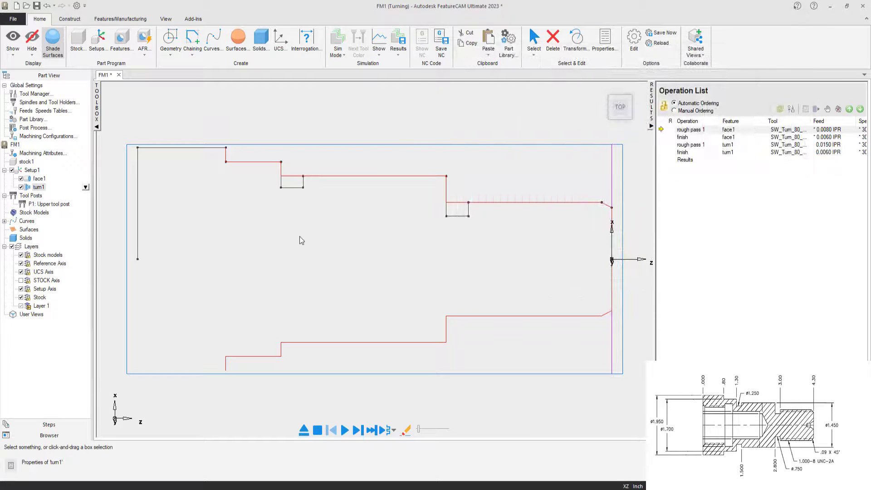
# - Run a centerline simulation of the facing and turning toolpaths
pyautogui.click(337, 50)
pyautogui.click(356, 71)
pyautogui.click(343, 431)
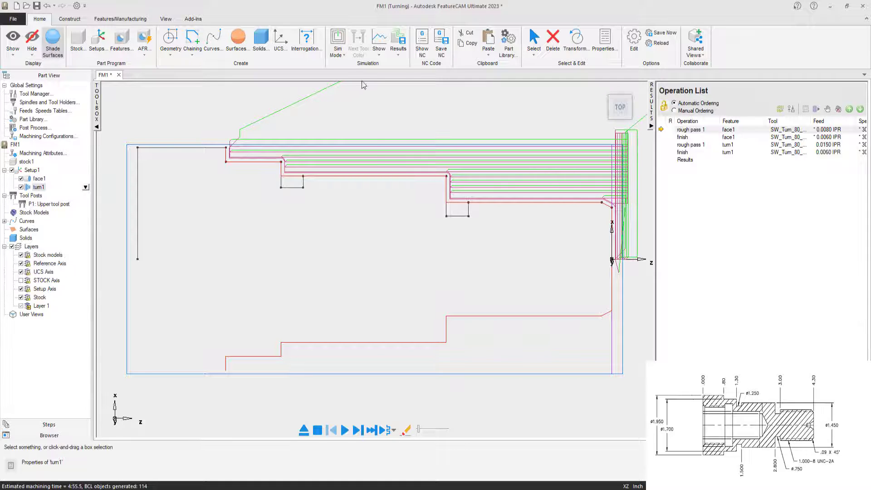
# - Run a solid cutting simulation of the facing and turning operations, inspect the part in isometric and top views, and eject the simulation
pyautogui.click(338, 47)
pyautogui.click(351, 110)
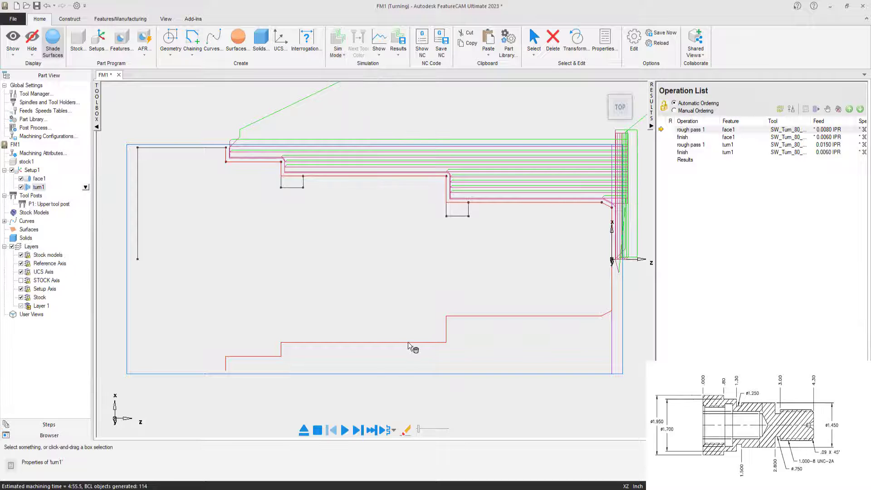
pyautogui.click(346, 431)
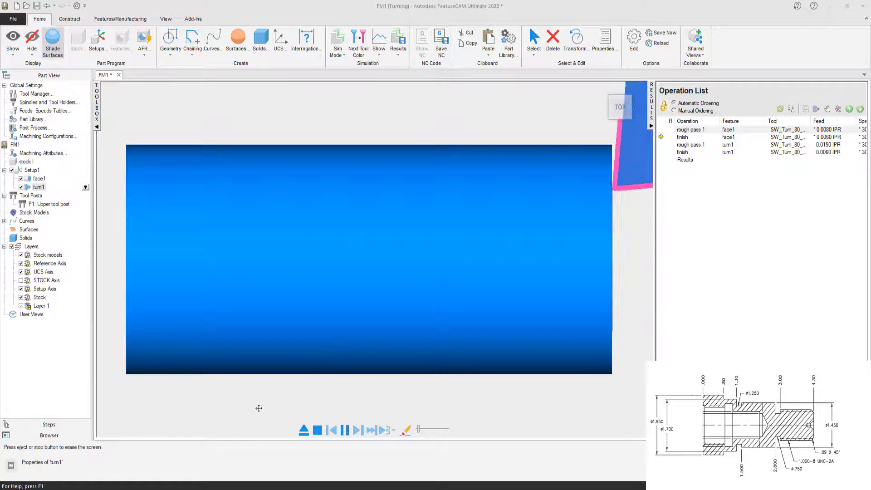
pyautogui.rightClick(259, 408)
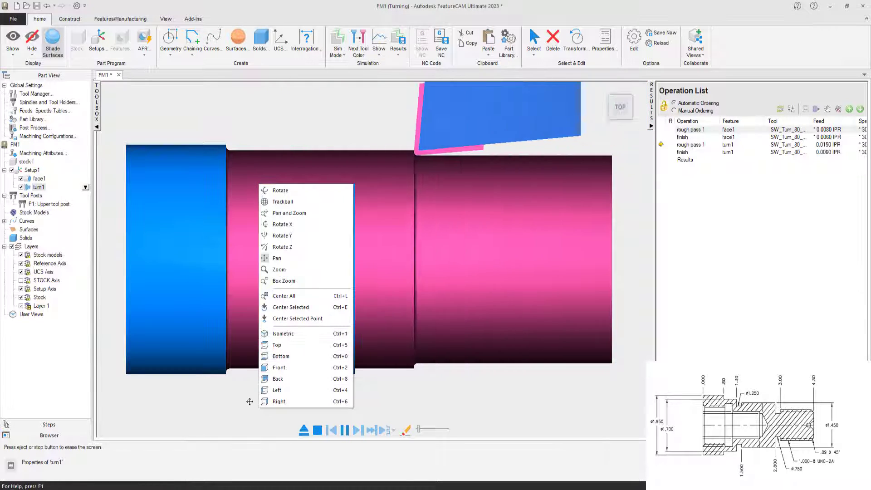
pyautogui.rightClick(247, 401)
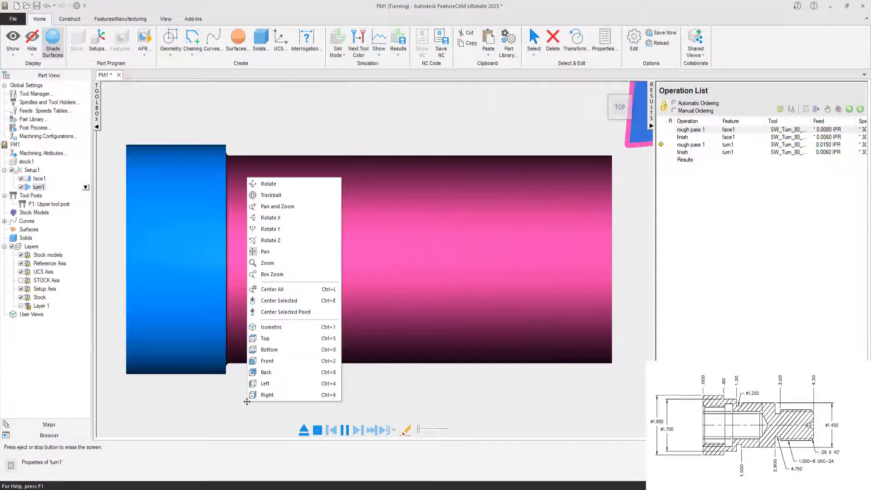
pyautogui.click(285, 327)
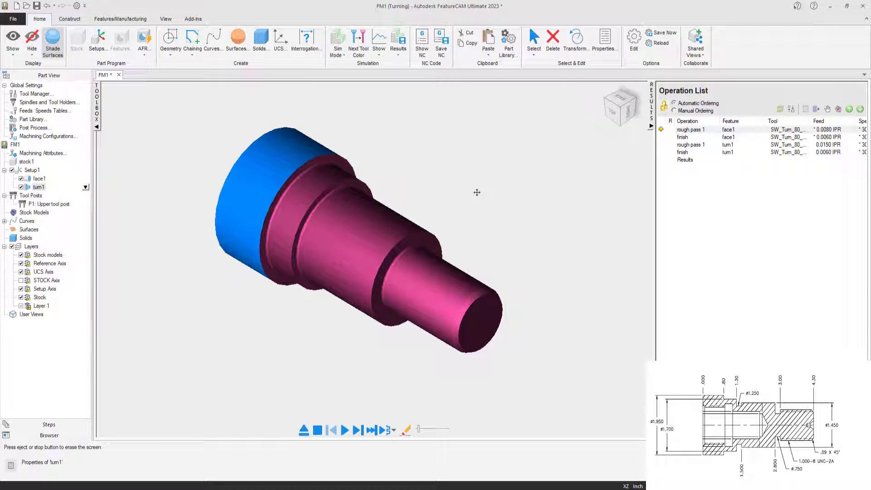
pyautogui.click(612, 114)
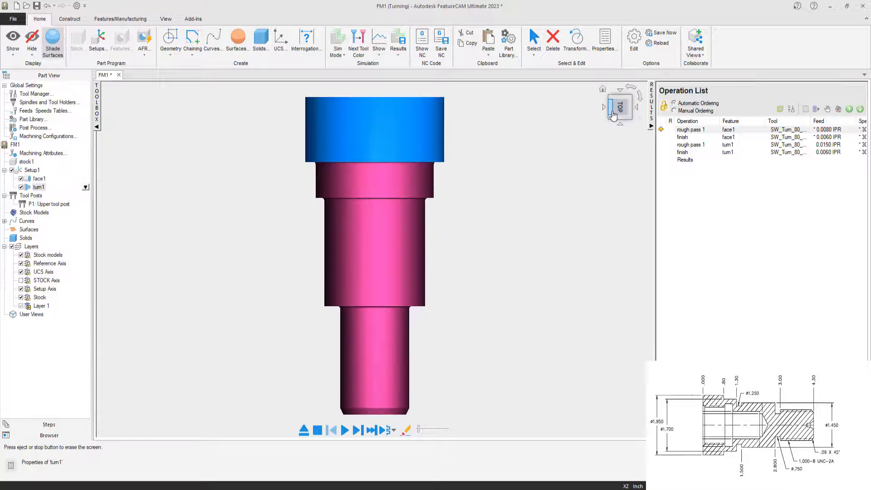
pyautogui.click(630, 89)
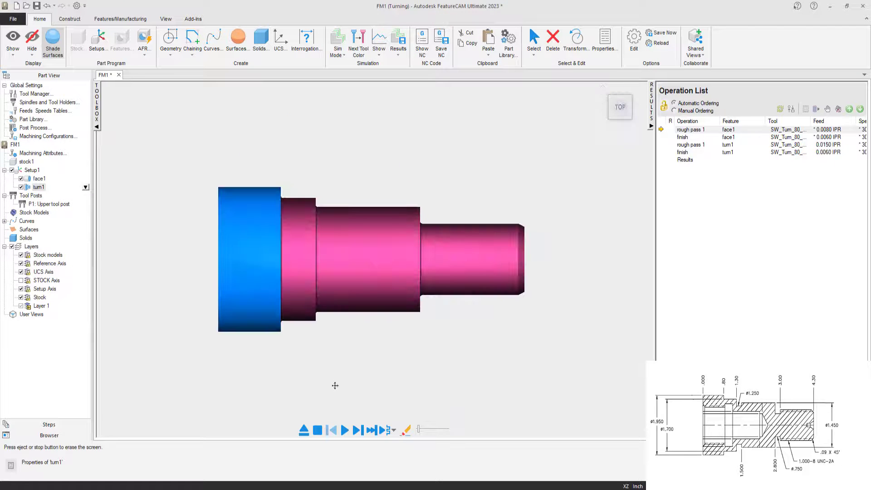
pyautogui.click(304, 429)
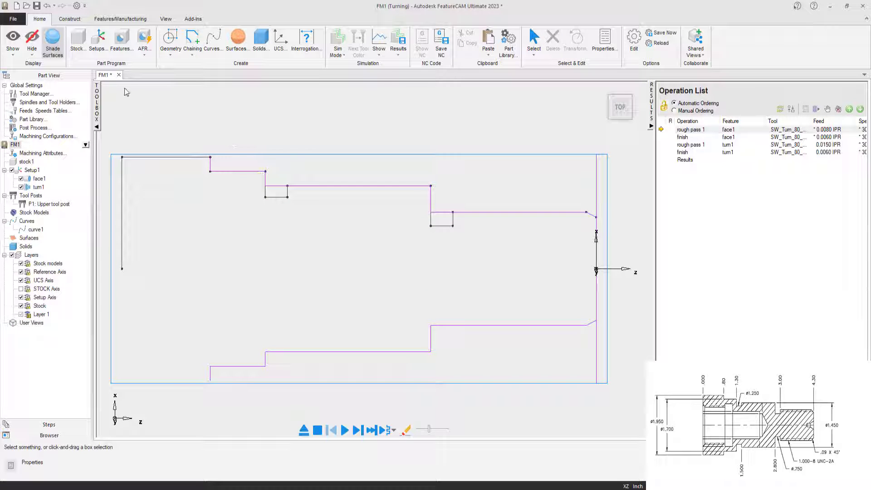
# - Start a Groove feature from a curve chained around the groove beside the threaded section and up the adjoining shoulder
pyautogui.click(121, 49)
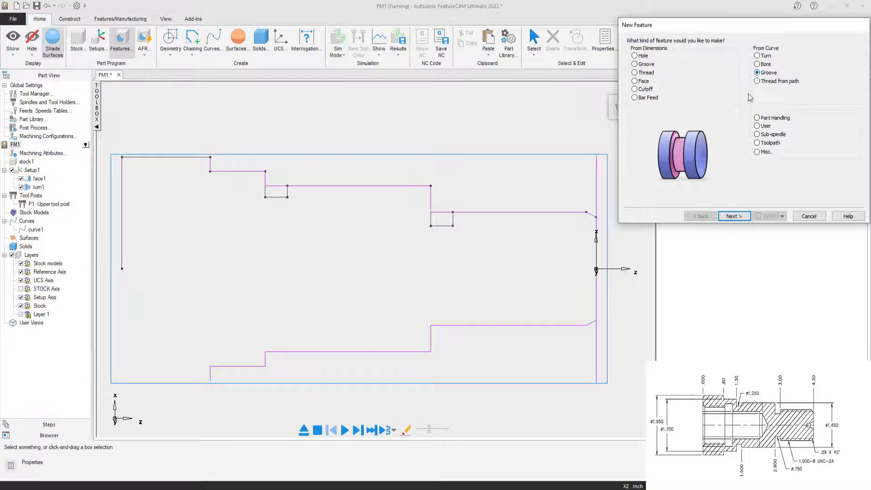
pyautogui.click(734, 217)
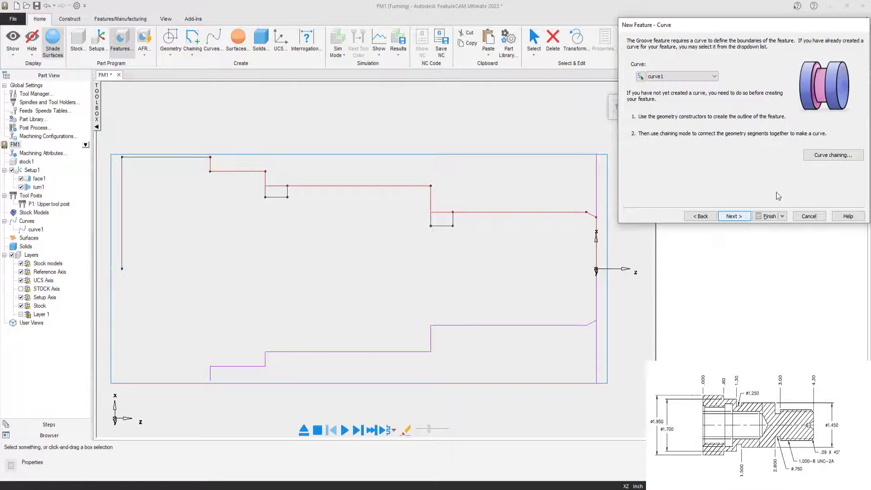
pyautogui.click(833, 155)
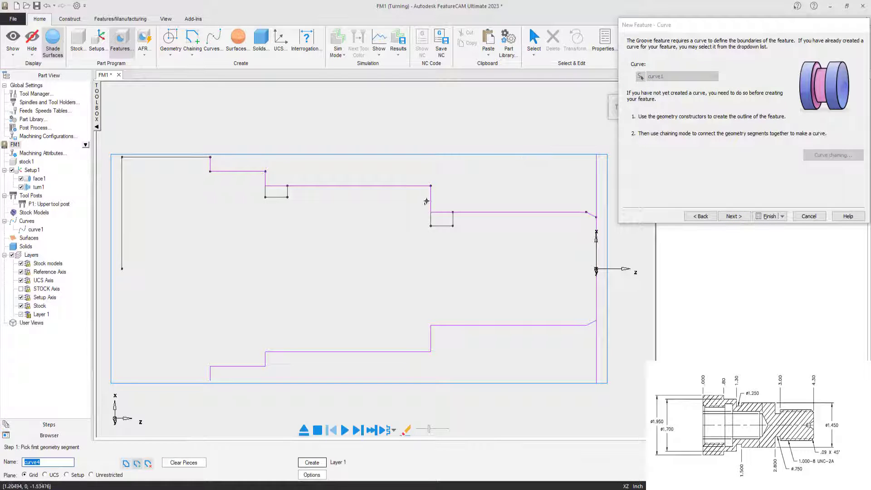
pyautogui.click(452, 220)
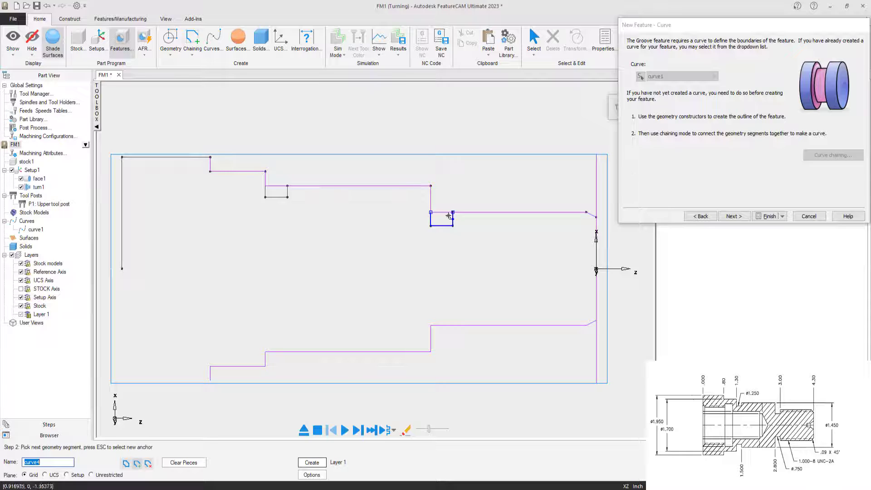
pyautogui.click(435, 221)
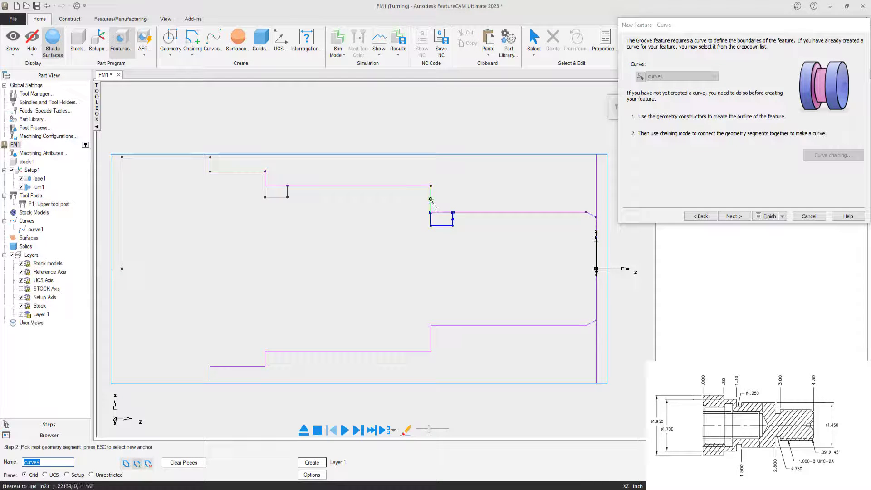
pyautogui.click(429, 196)
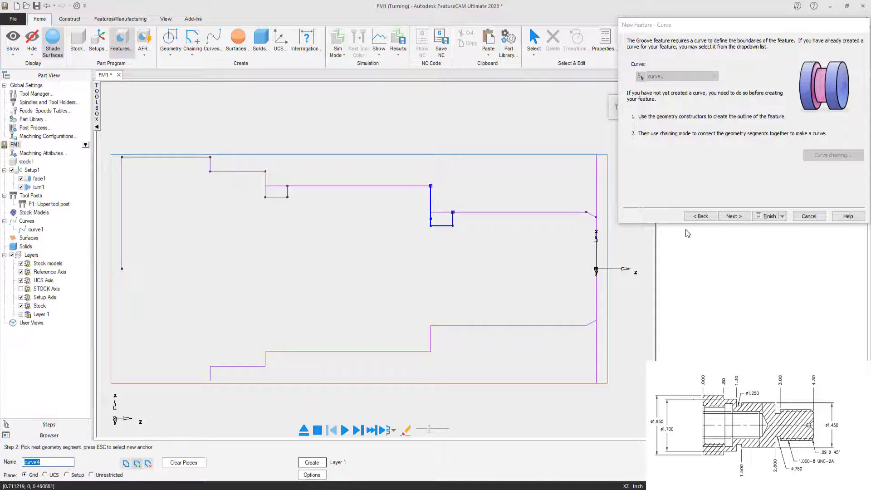
pyautogui.click(733, 217)
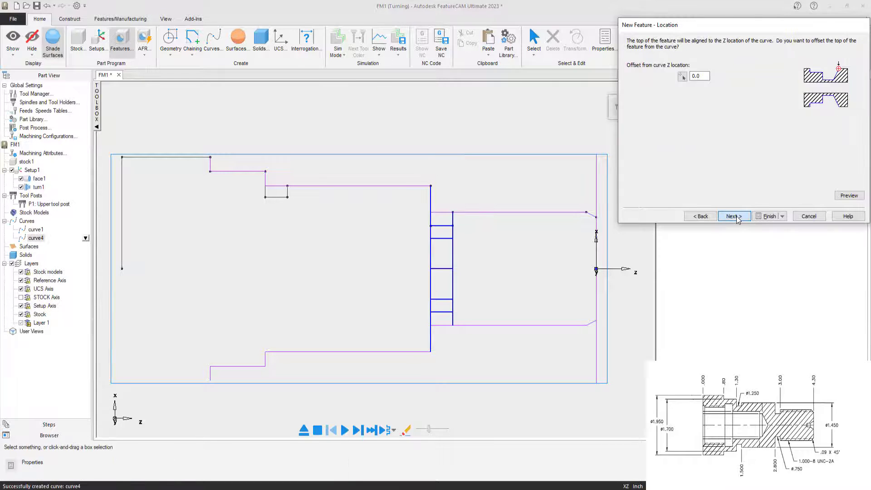
# - Accept the groove's location and strategies, and choose the SW_Cut_122_RH tool for its rough operation
pyautogui.click(736, 216)
pyautogui.click(733, 217)
pyautogui.click(733, 216)
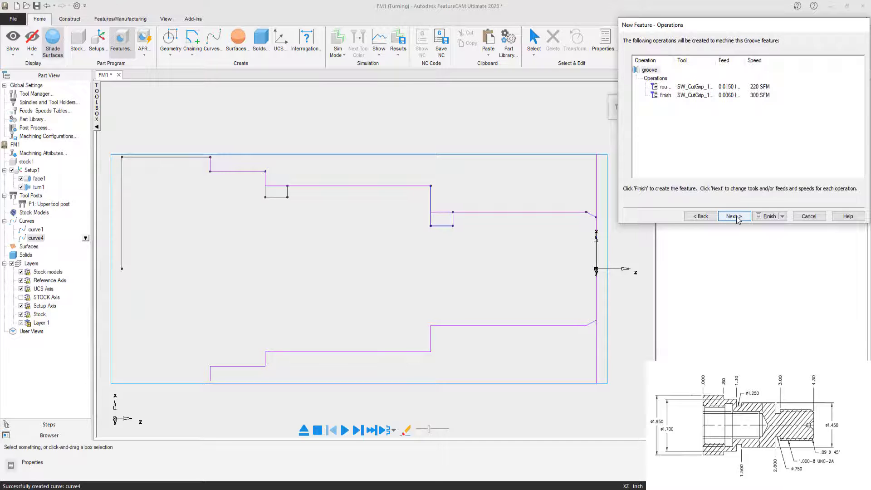
pyautogui.click(737, 216)
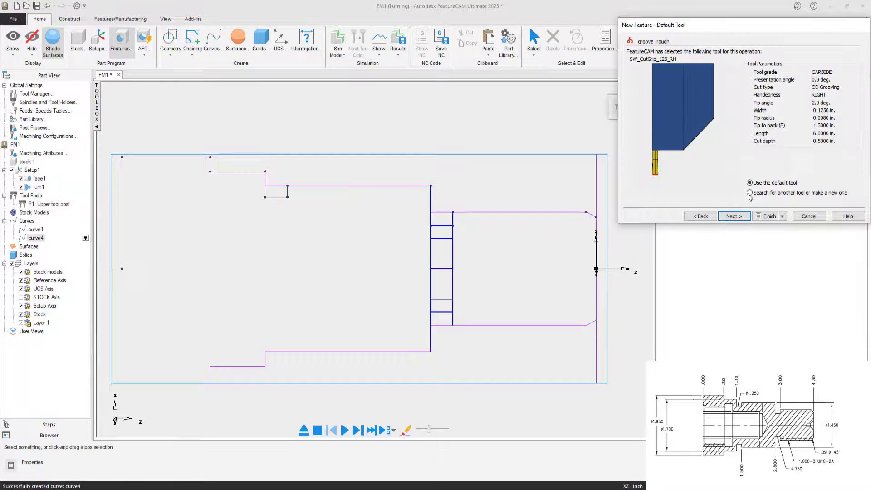
pyautogui.click(733, 215)
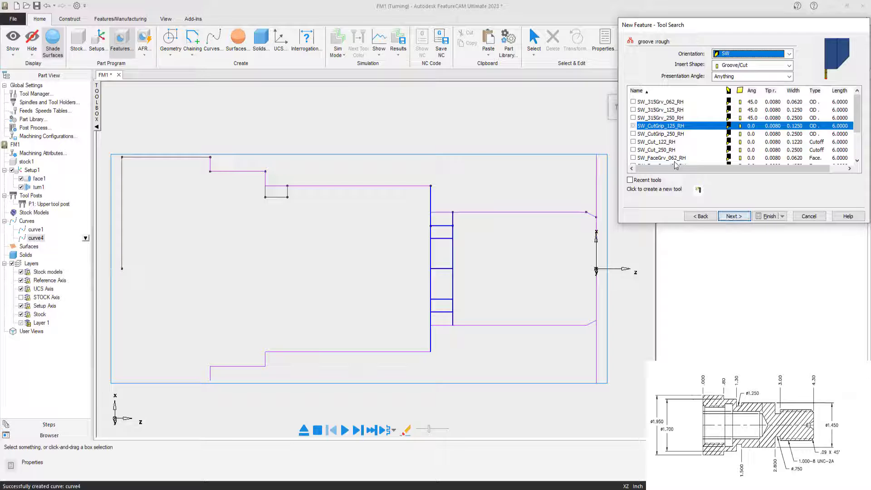
pyautogui.click(633, 142)
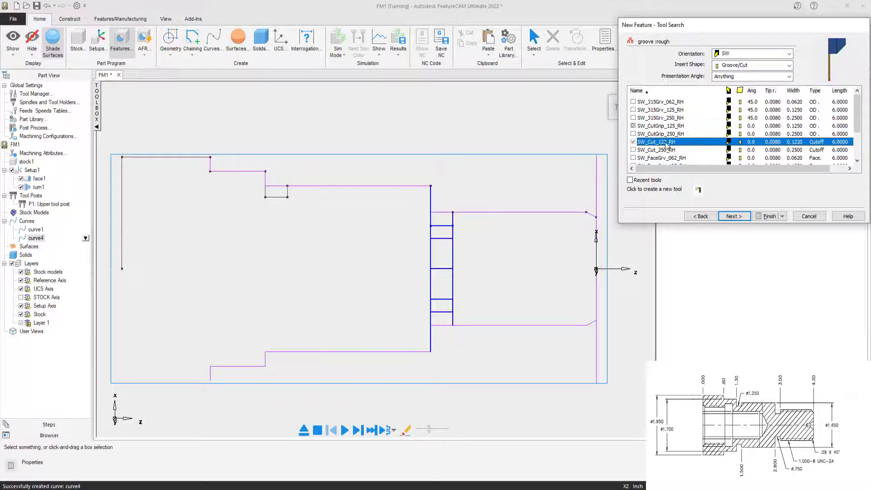
pyautogui.click(733, 216)
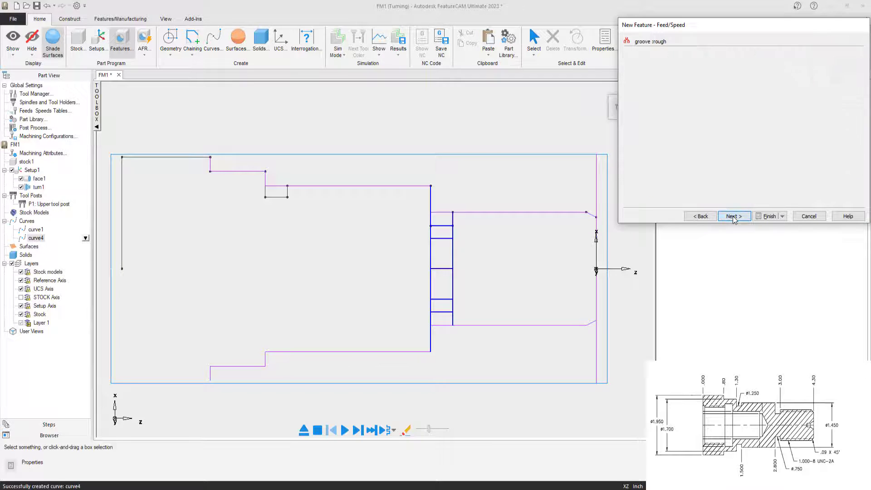
# - Set the groove roughing to 300 SFM surface speed, 1200 RPM maximum speed and 0.008 IPR feed rate, keeping flood coolant
pyautogui.moveTo(698, 80); pyautogui.dragTo(685, 85)
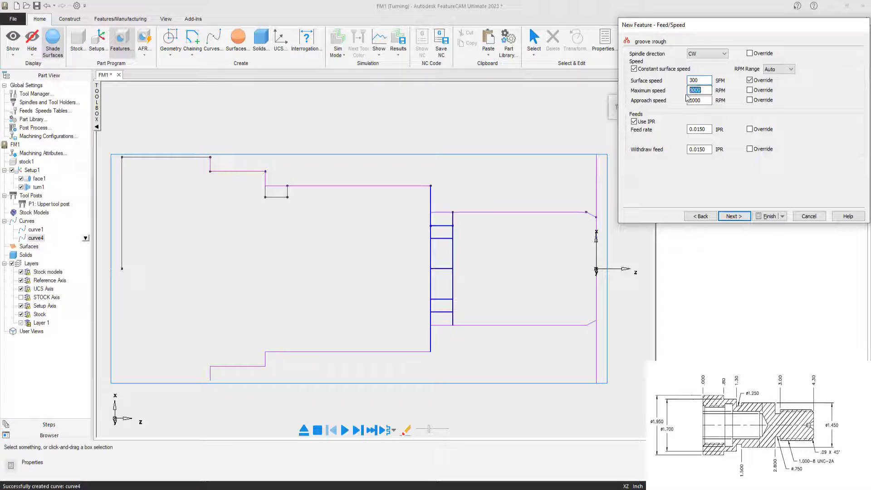
pyautogui.moveTo(708, 129); pyautogui.dragTo(689, 131)
pyautogui.write('.00')
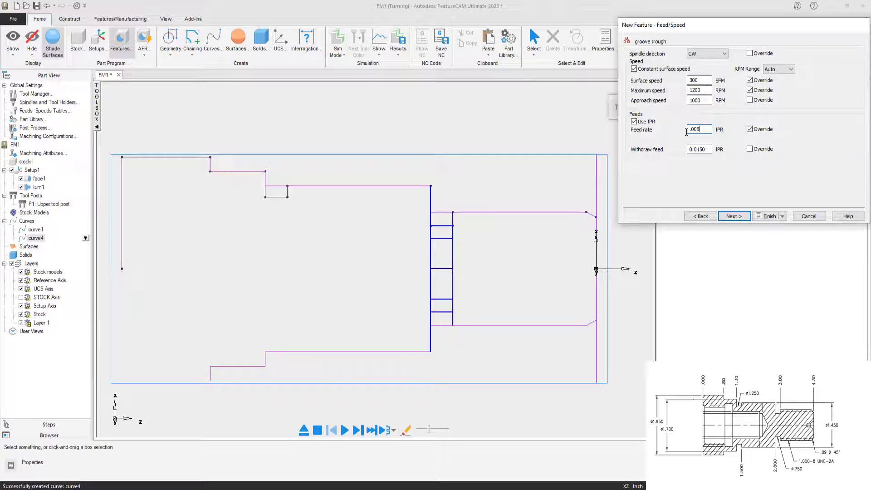
pyautogui.click(747, 217)
pyautogui.click(747, 217)
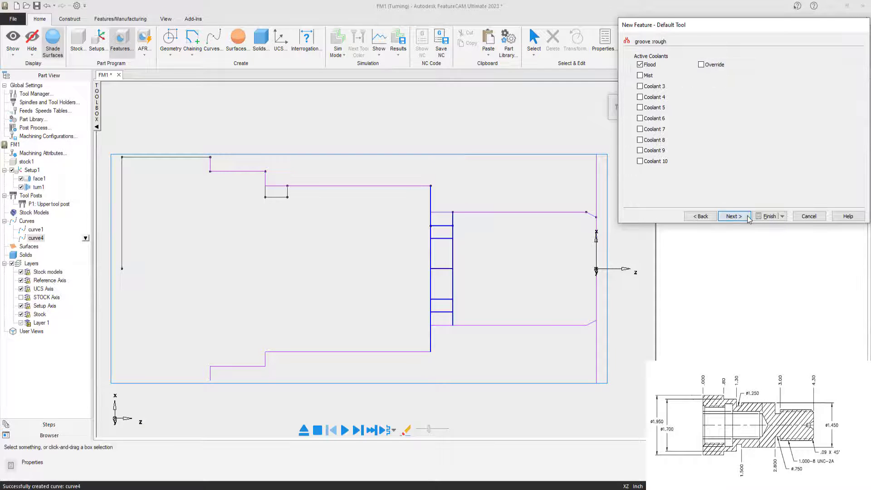
pyautogui.click(748, 217)
pyautogui.click(720, 217)
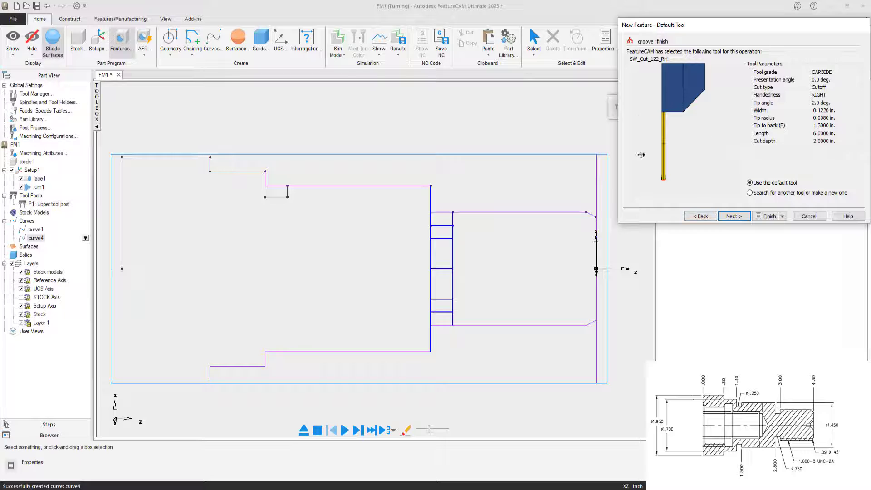
# - Set the groove finish operation's maximum speed to 1200 RPM and its feed rate to 0.003 IPR
pyautogui.click(733, 216)
pyautogui.click(706, 90)
pyautogui.moveTo(706, 90); pyautogui.dragTo(687, 93)
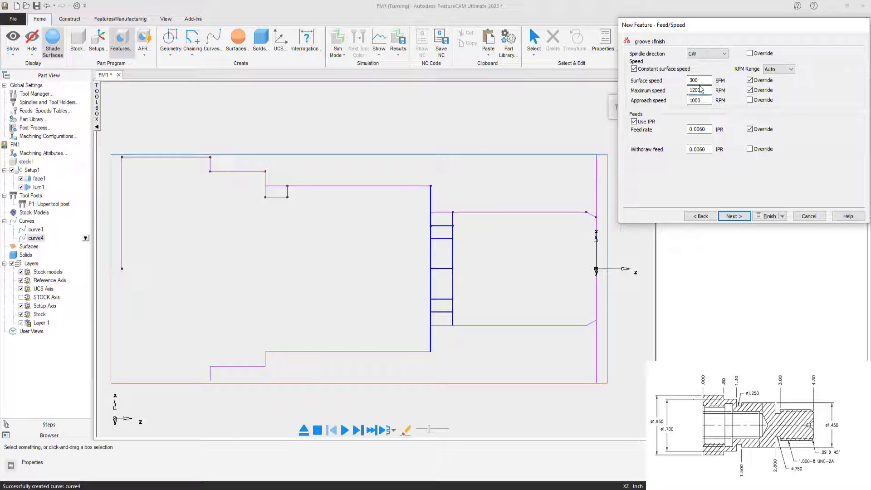
pyautogui.moveTo(705, 129); pyautogui.dragTo(700, 131)
pyautogui.write('3')
pyautogui.click(734, 216)
pyautogui.click(733, 216)
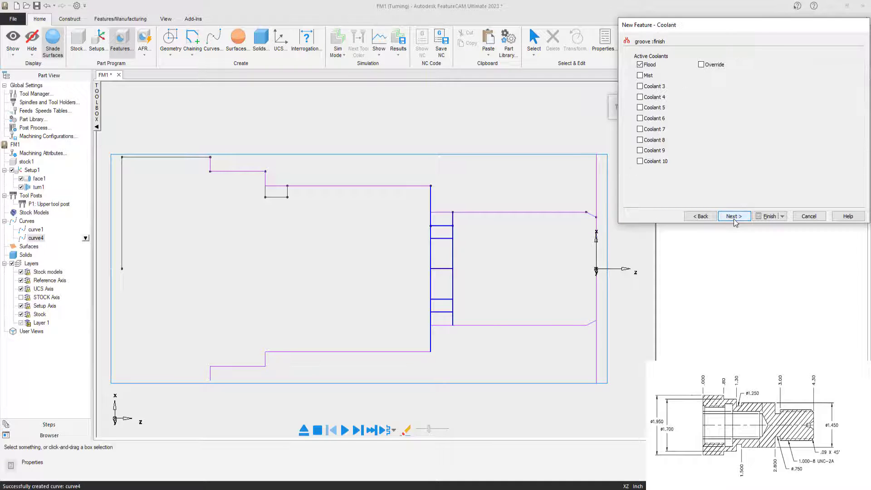
# - Create the groove feature beside the threaded section and accept its properties
pyautogui.click(733, 217)
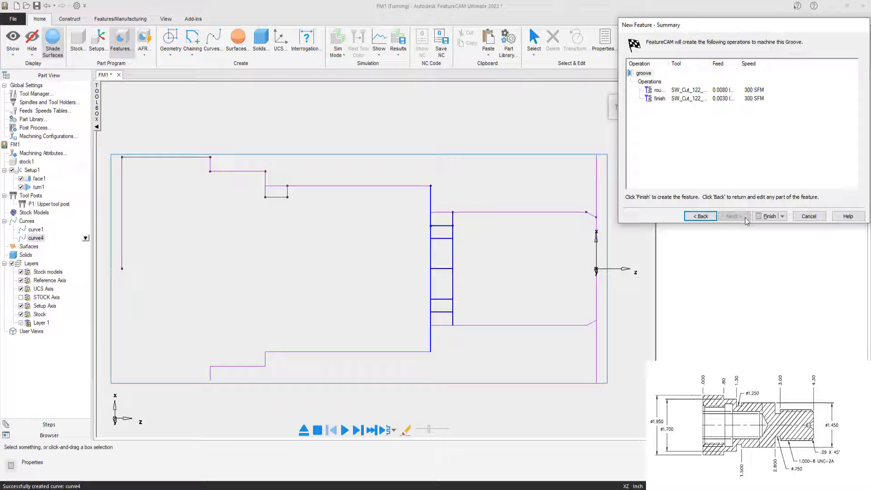
pyautogui.click(767, 216)
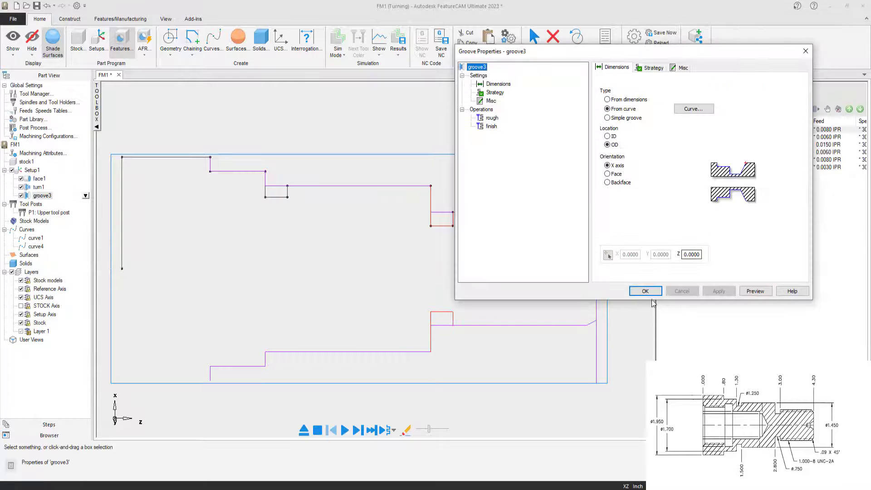
pyautogui.click(646, 291)
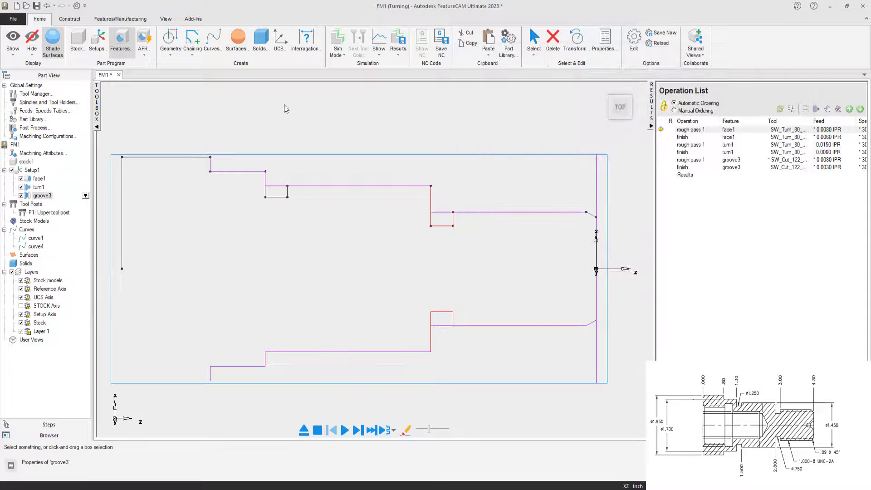
# - Run a centerline simulation of the operations, pausing it and playing on to the next tool change
pyautogui.click(341, 56)
pyautogui.click(352, 71)
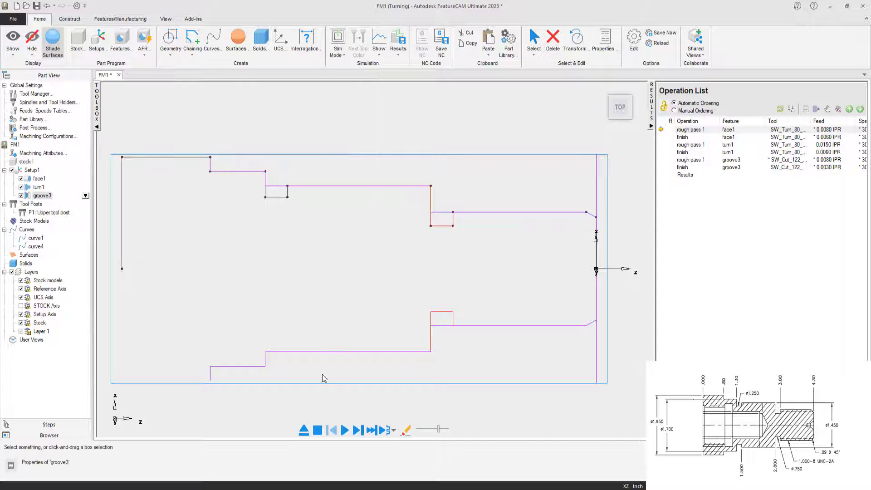
pyautogui.click(343, 432)
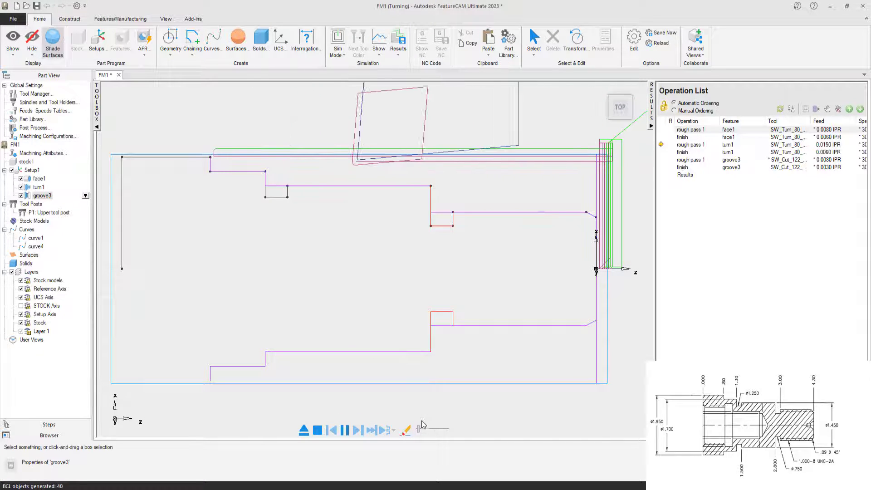
pyautogui.click(345, 430)
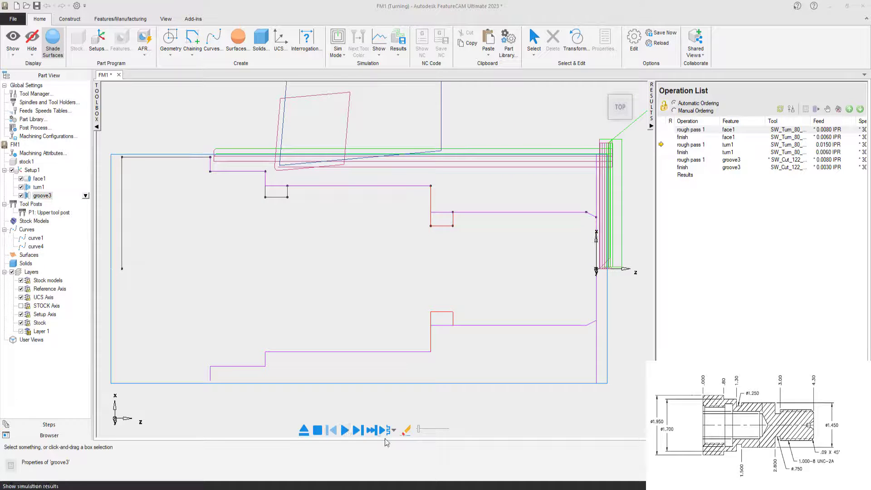
pyautogui.click(394, 429)
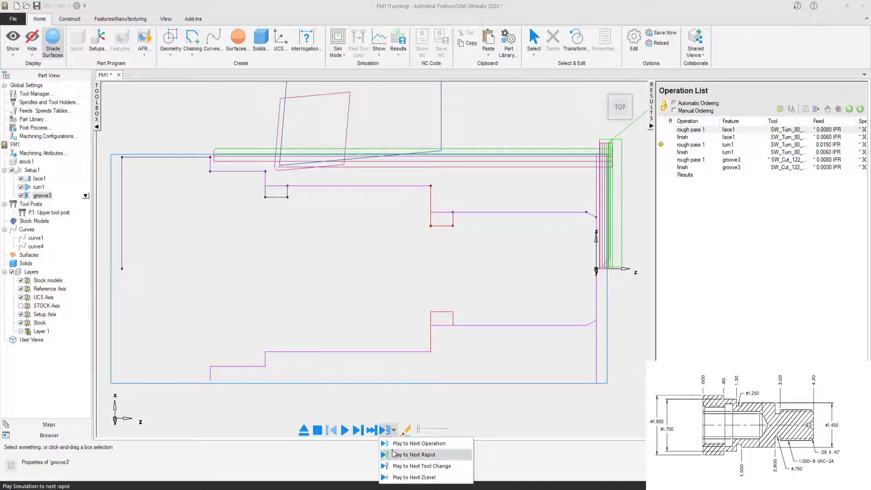
pyautogui.click(414, 466)
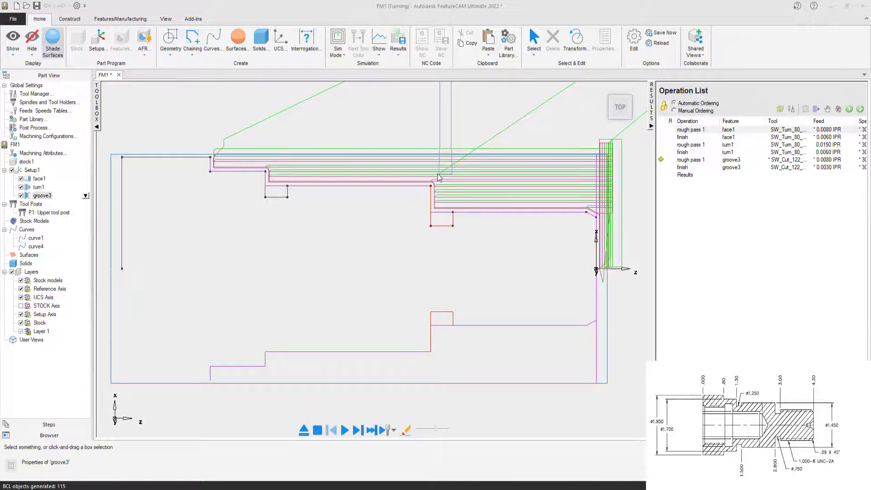
# - Step through the groove's roughing and finishing toolpaths one move at a time, and eject the simulation
pyautogui.click(358, 430)
pyautogui.click(357, 430)
pyautogui.click(357, 430)
pyautogui.click(357, 429)
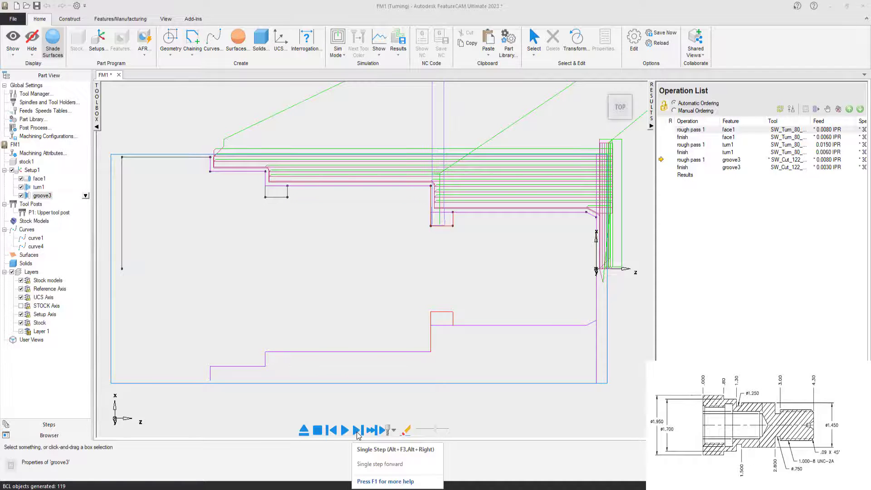
pyautogui.click(357, 429)
pyautogui.click(357, 430)
pyautogui.click(357, 430)
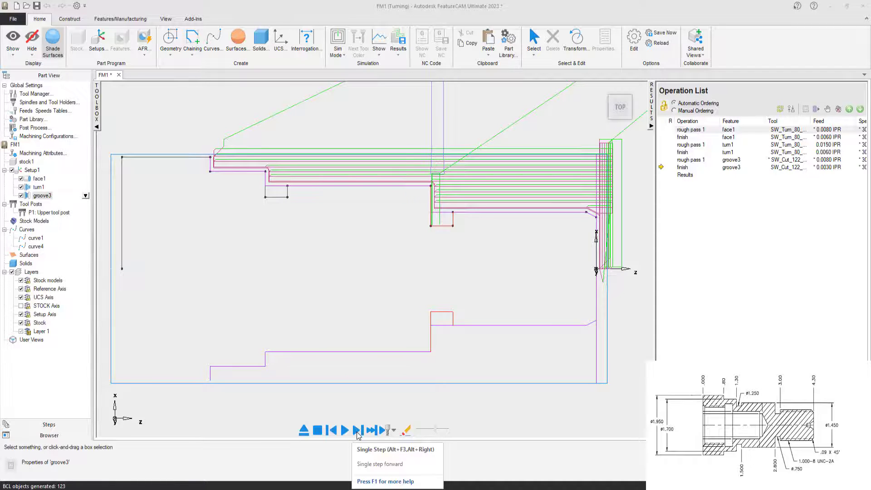
pyautogui.click(357, 433)
pyautogui.click(358, 433)
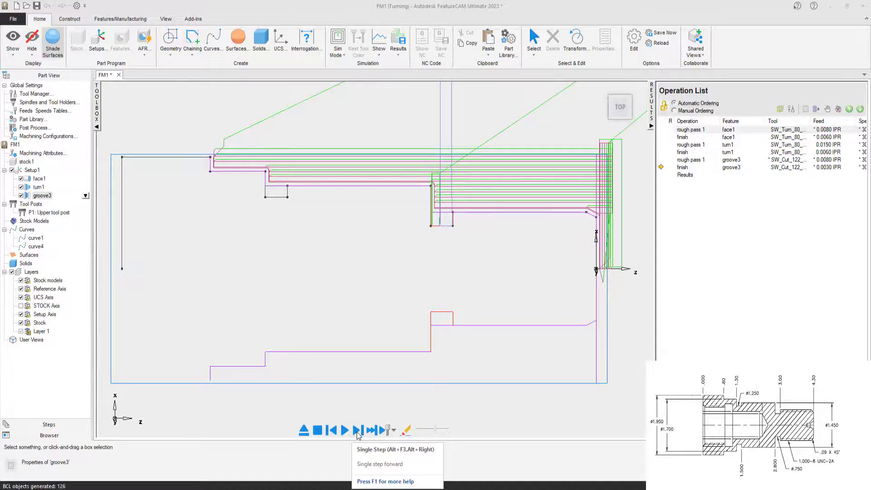
pyautogui.click(358, 433)
pyautogui.click(358, 433)
pyautogui.click(358, 433)
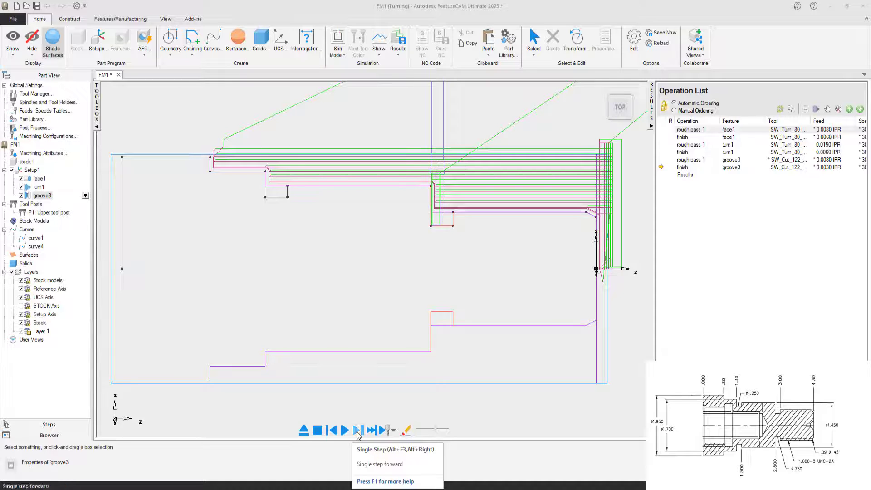
pyautogui.click(358, 433)
pyautogui.click(358, 433)
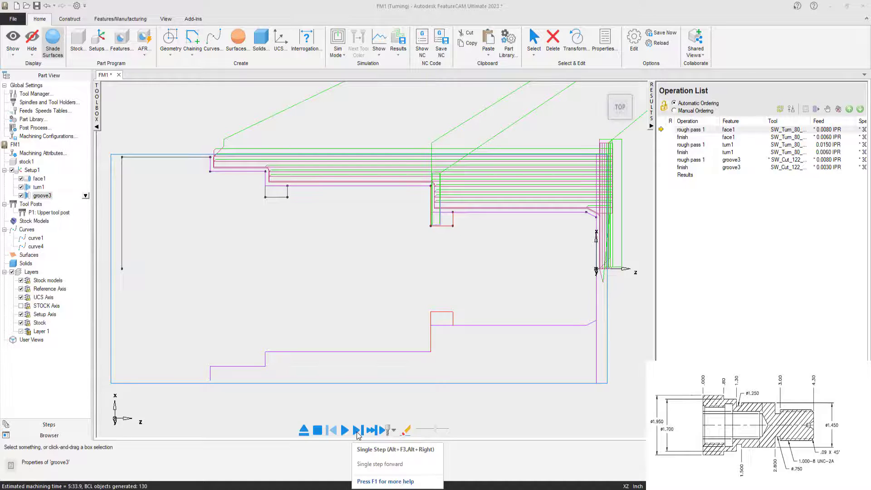
pyautogui.click(304, 429)
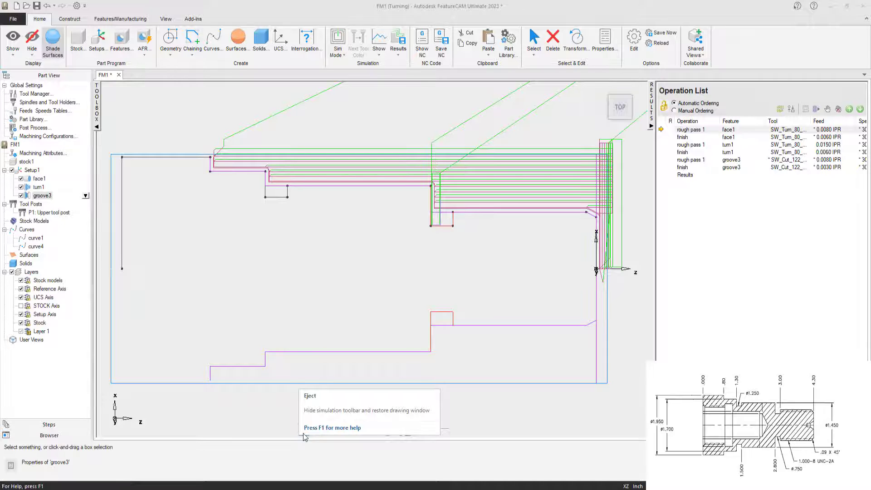
# - Run a 3D simulation of the facing, turning and grooving operations, and eject it
pyautogui.click(337, 54)
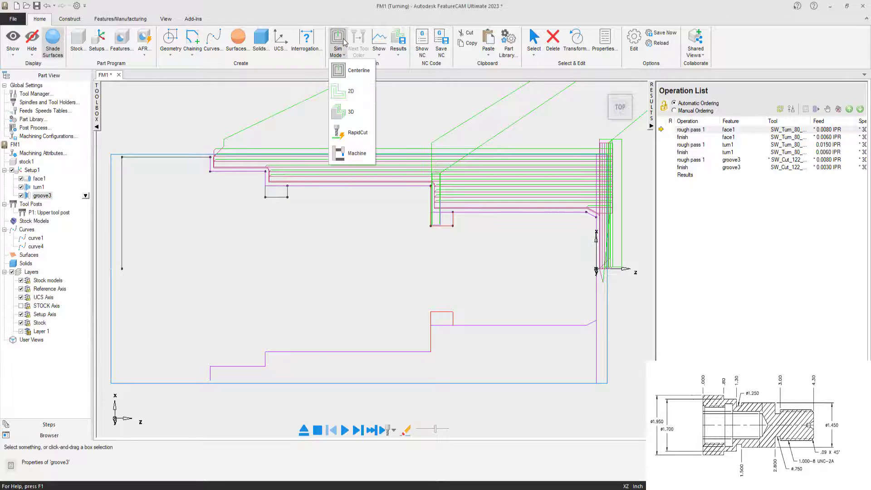
pyautogui.click(360, 113)
pyautogui.click(345, 430)
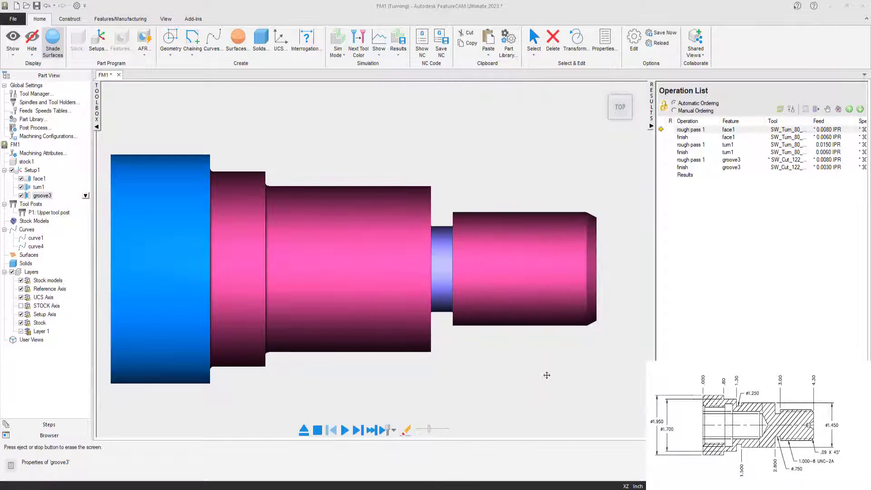
pyautogui.click(303, 429)
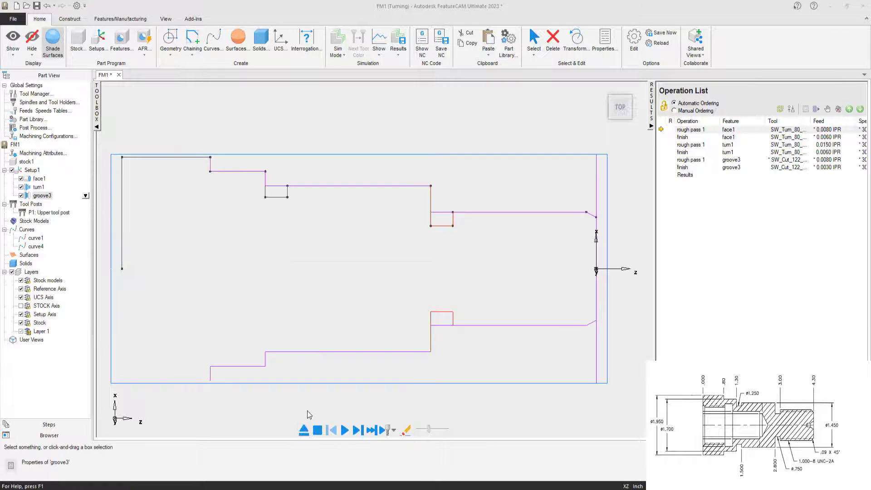
# - Start a second Groove feature from a curve chained around the middle groove and up its adjoining shoulder, with a Z offset of 0.0
pyautogui.click(121, 40)
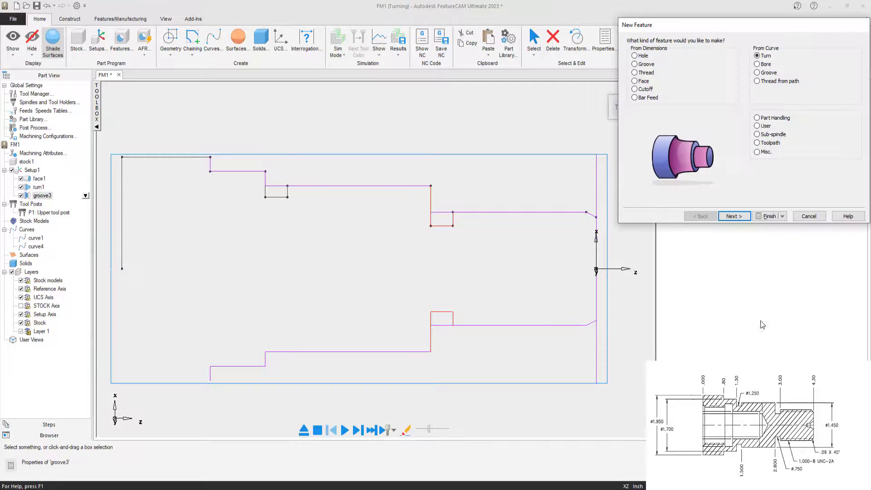
pyautogui.click(757, 74)
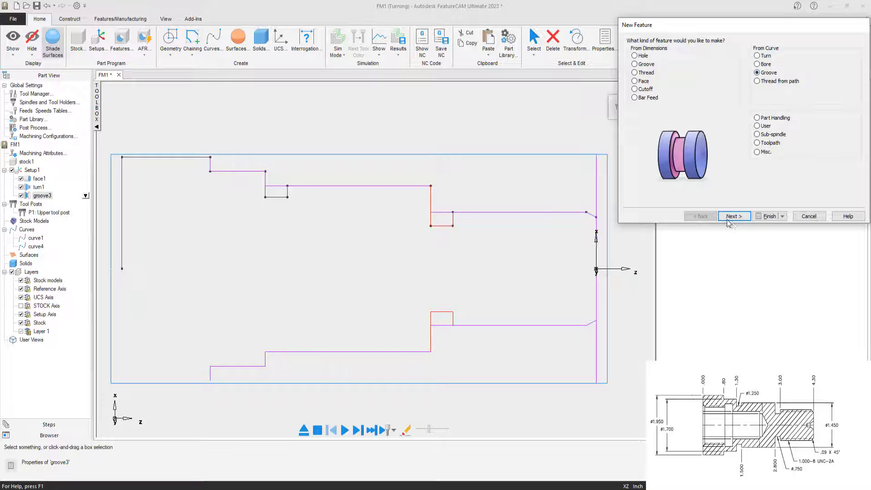
pyautogui.click(734, 218)
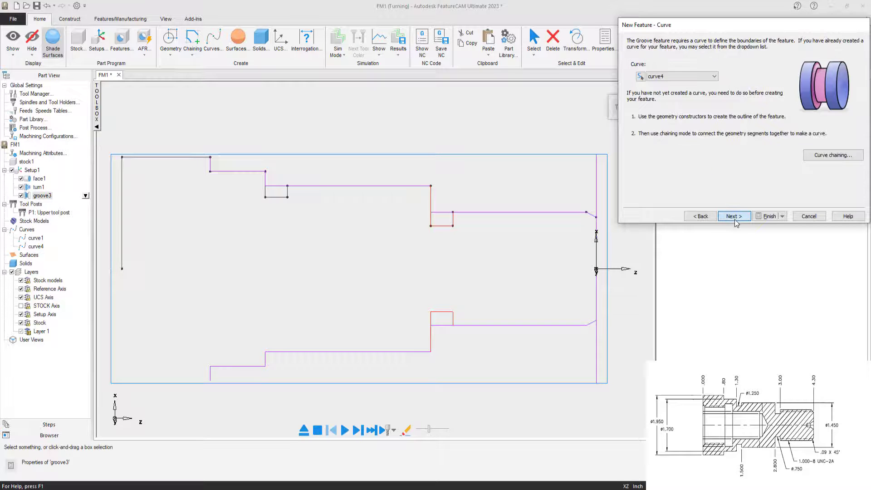
pyautogui.click(823, 156)
pyautogui.click(287, 192)
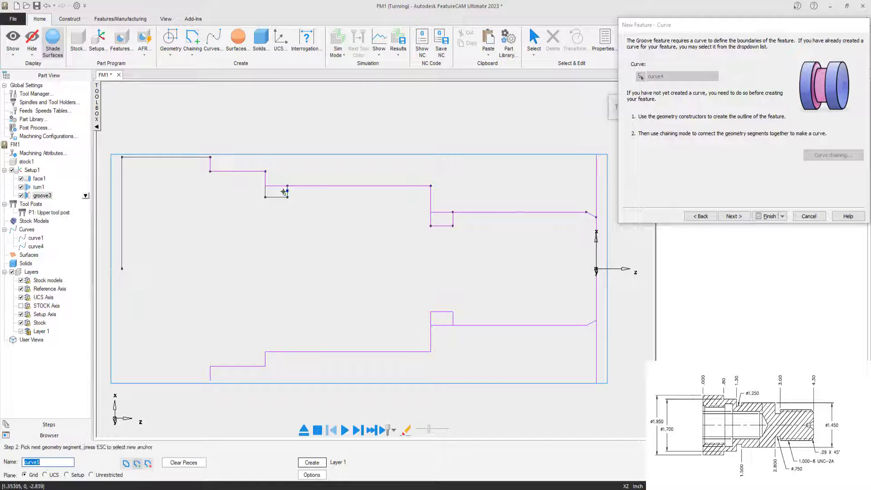
pyautogui.click(266, 181)
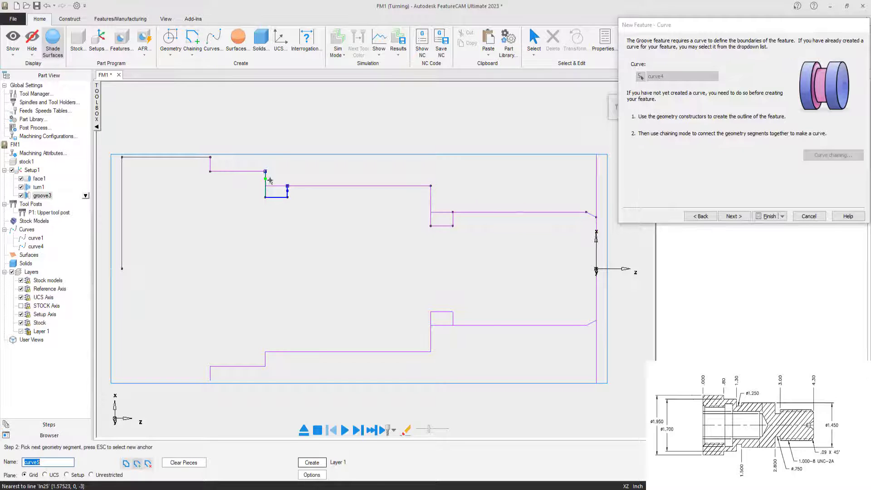
pyautogui.click(734, 218)
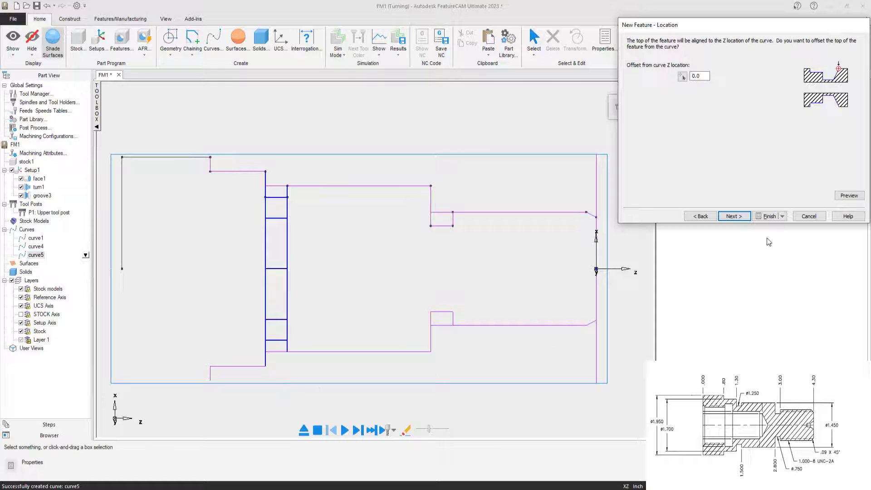
pyautogui.click(735, 217)
pyautogui.click(736, 217)
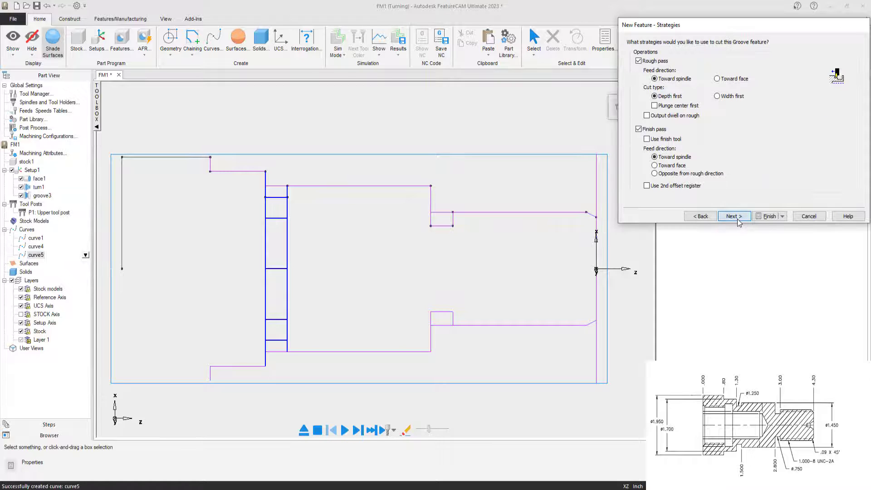
# - Accept the groove's rough and finish pass strategies and choose the SW_Cut_122_RH tool for roughing
pyautogui.click(737, 218)
pyautogui.click(736, 217)
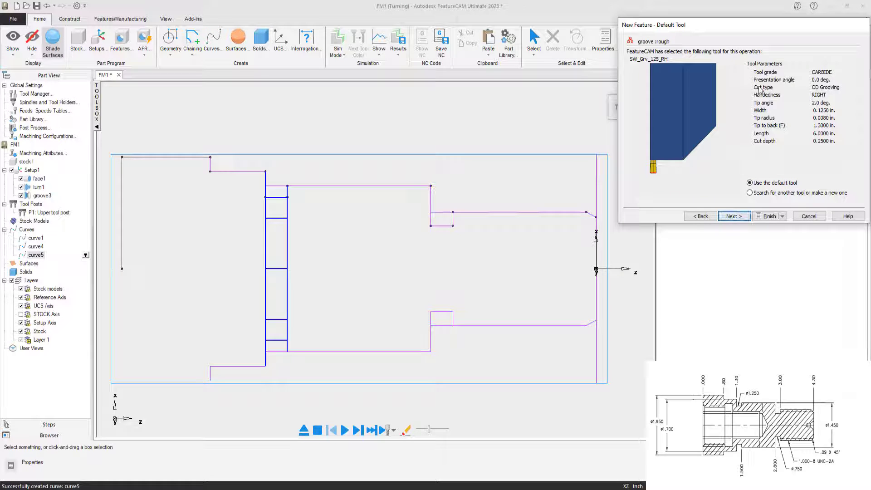
pyautogui.click(750, 192)
pyautogui.click(743, 218)
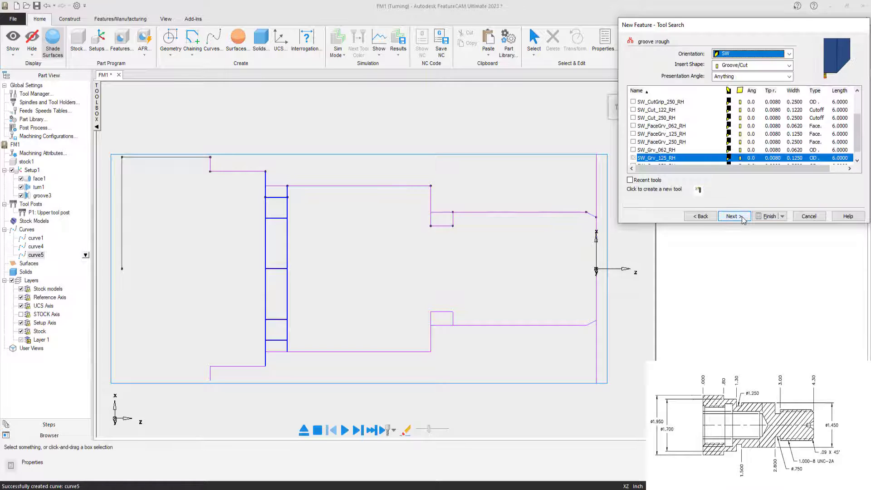
pyautogui.click(635, 110)
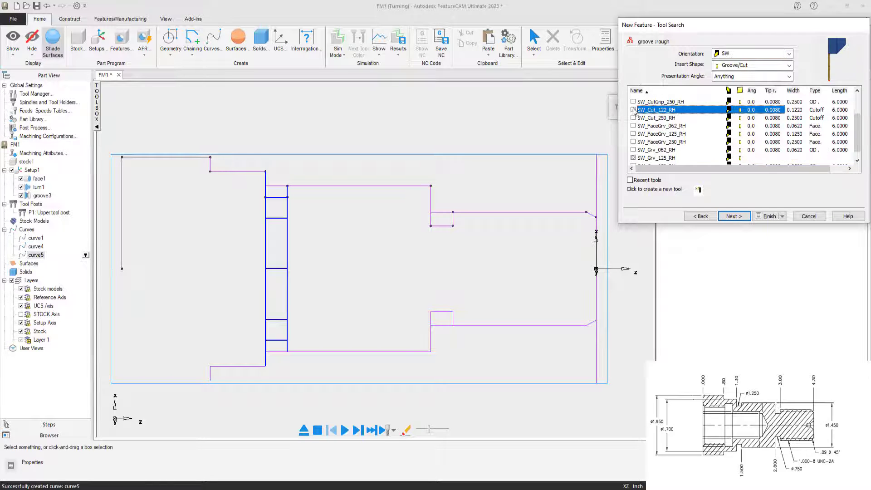
pyautogui.click(734, 216)
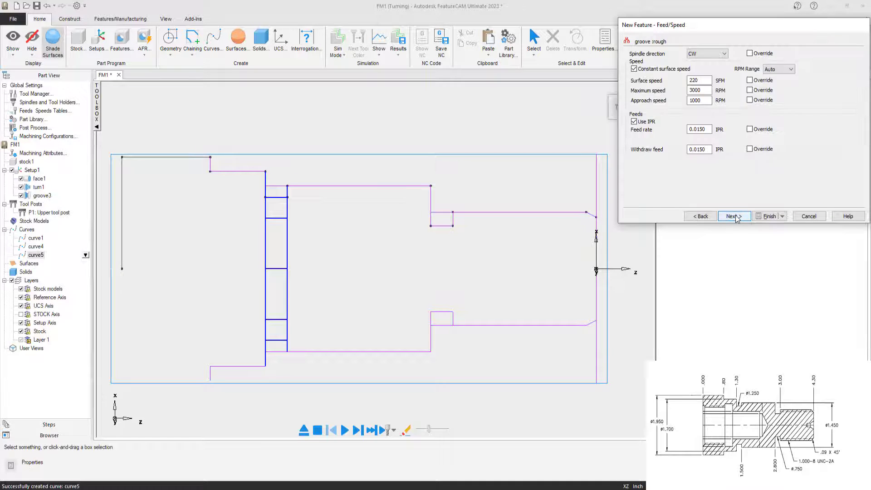
# - Set the groove roughing to 300 SFM surface speed, 1200 RPM maximum speed and a .008 IPR feed rate
pyautogui.doubleClick(698, 90)
pyautogui.doubleClick(695, 80)
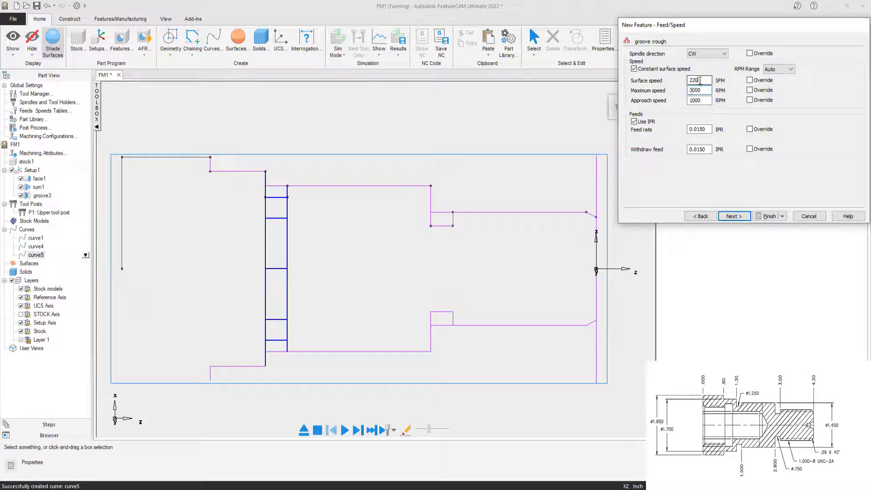
pyautogui.write('300')
pyautogui.doubleClick(694, 90)
pyautogui.write('1200')
pyautogui.doubleClick(698, 129)
pyautogui.write('.')
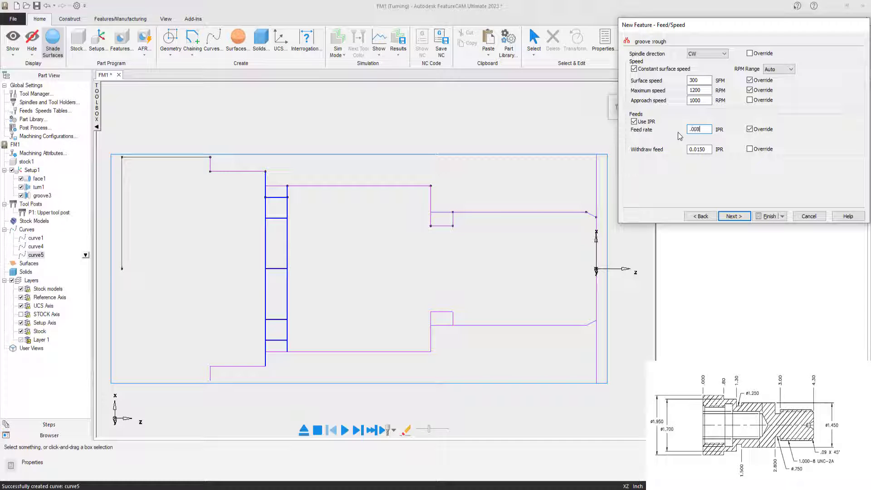
pyautogui.click(742, 216)
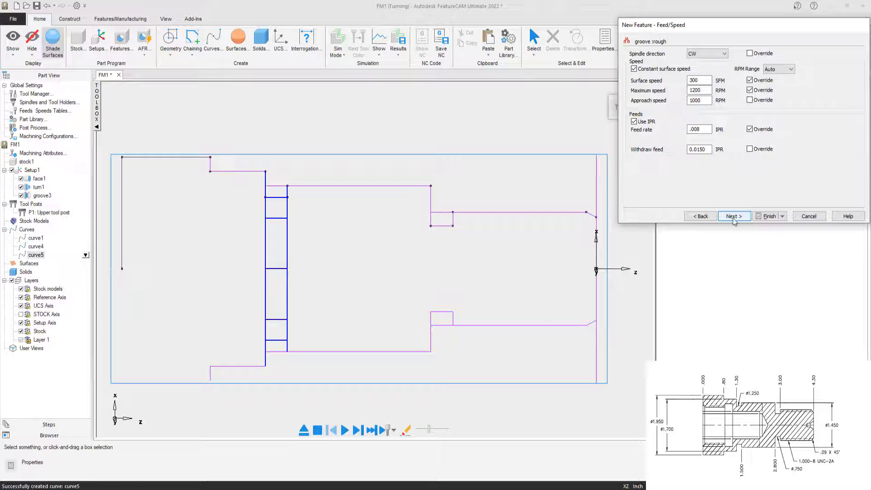
# - Set groove finishing to 1200 RPM maximum speed and 0.003 IPR feed rate with the default tool, and create the Groove feature
pyautogui.click(733, 217)
pyautogui.click(733, 216)
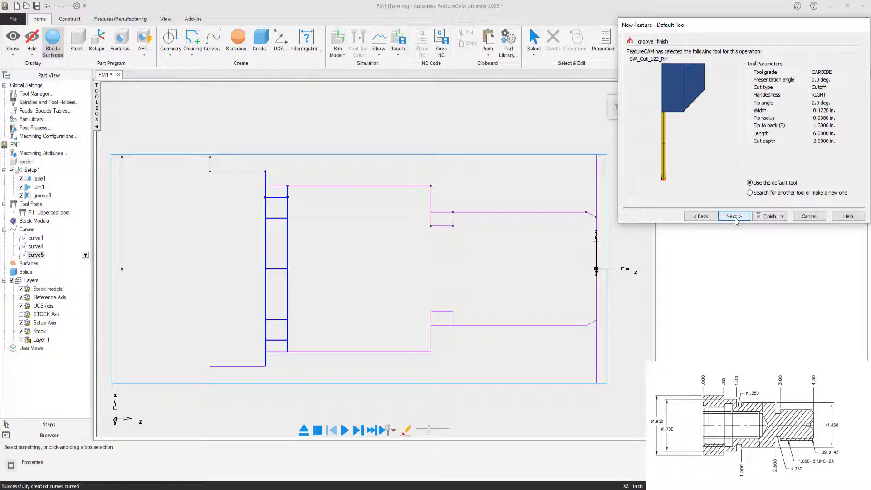
pyautogui.click(735, 217)
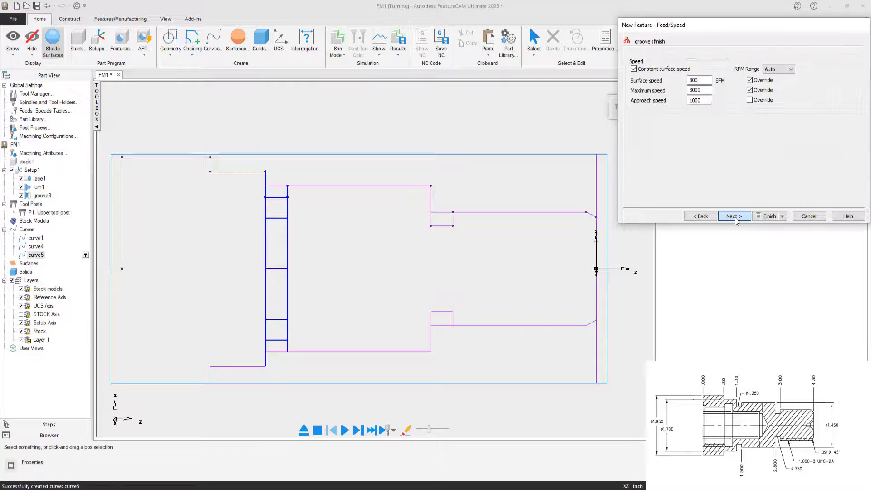
pyautogui.doubleClick(702, 89)
pyautogui.write('12')
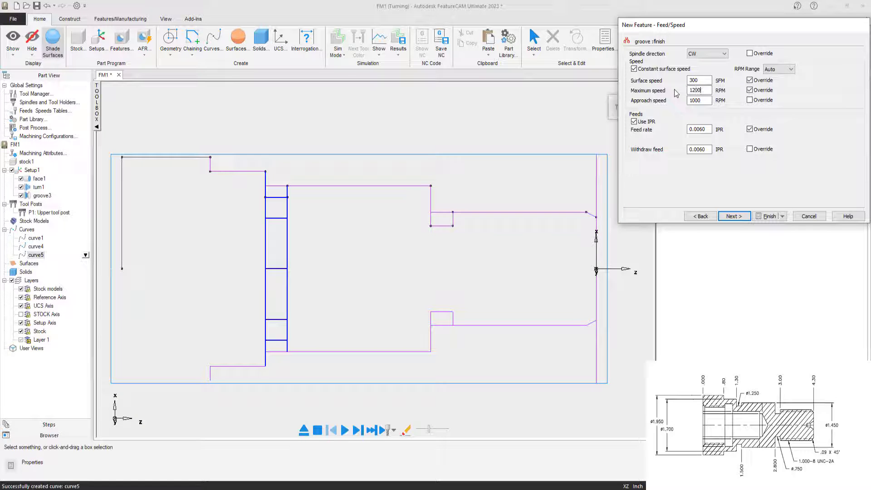
pyautogui.moveTo(707, 130); pyautogui.dragTo(698, 133)
pyautogui.click(734, 217)
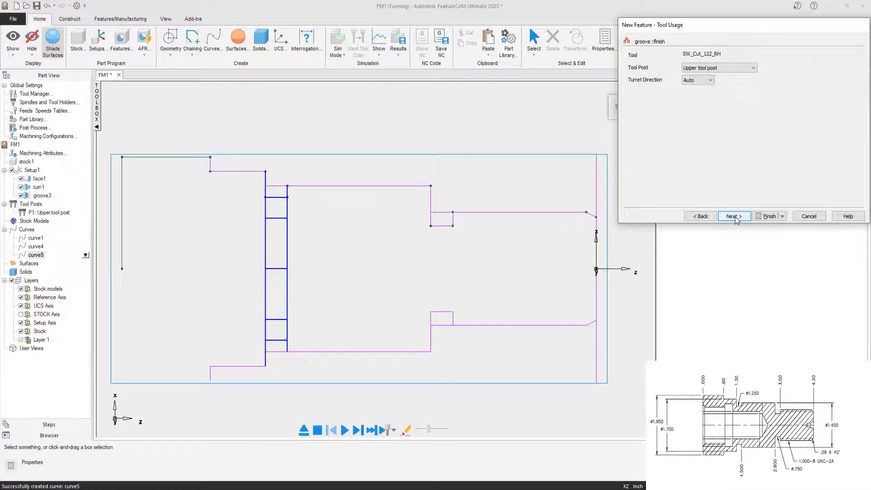
pyautogui.click(734, 218)
pyautogui.click(734, 216)
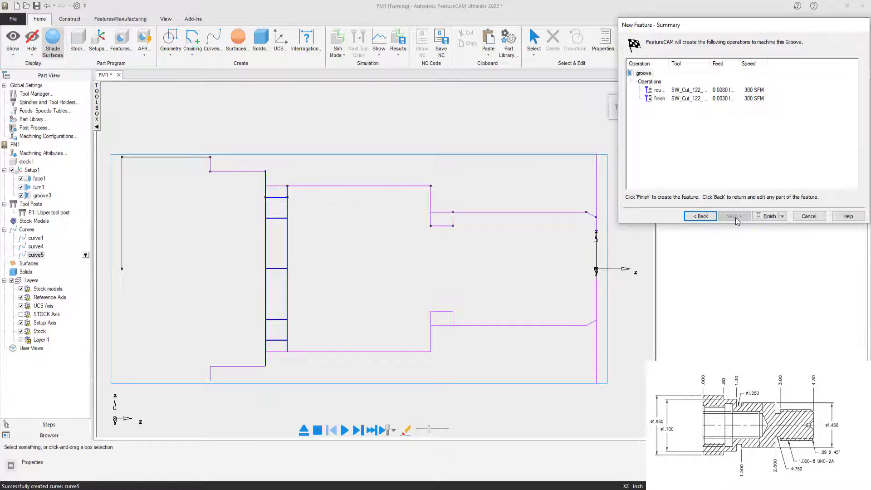
pyautogui.click(766, 216)
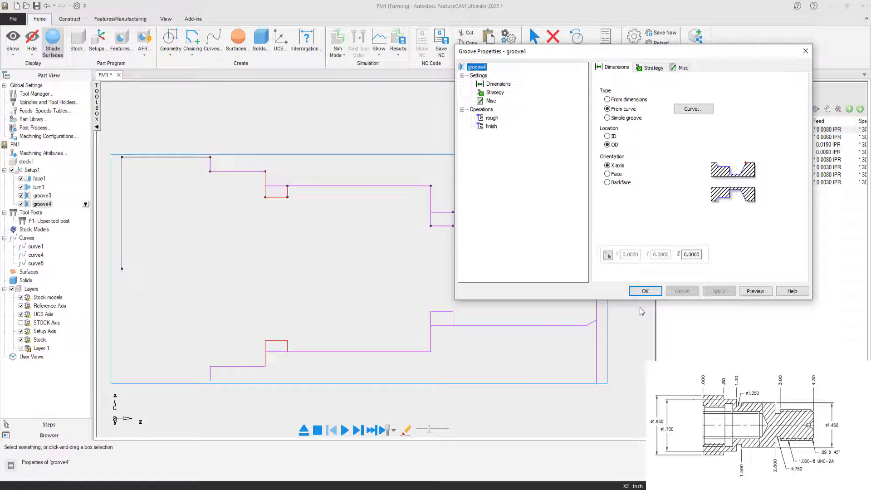
pyautogui.click(643, 291)
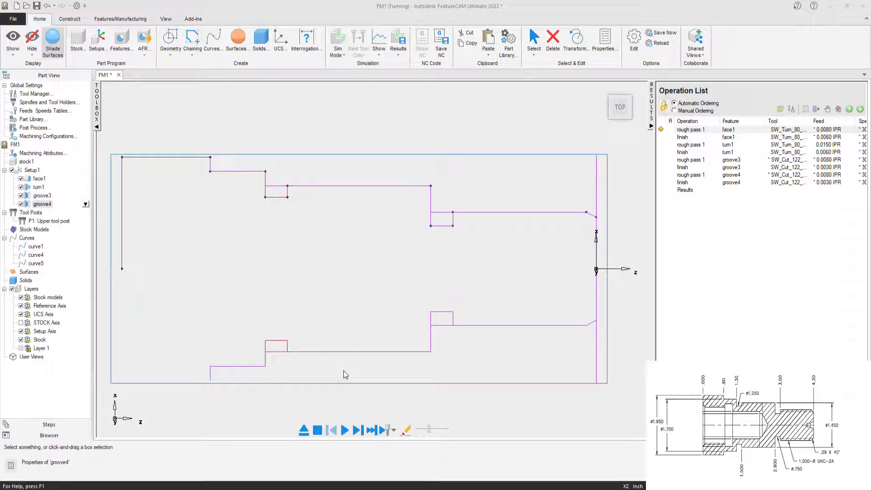
# - Run a centerline simulation to the next tool change, slow the playback, and play through both grooves' toolpaths
pyautogui.click(337, 51)
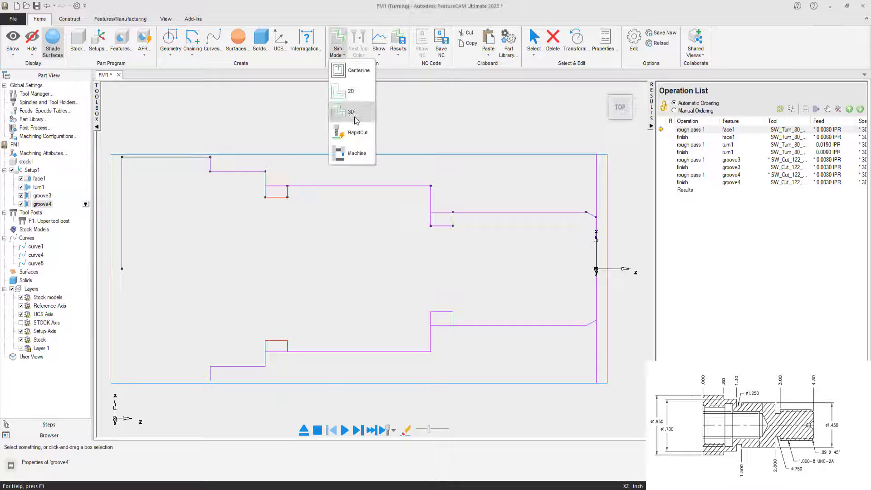
pyautogui.click(357, 70)
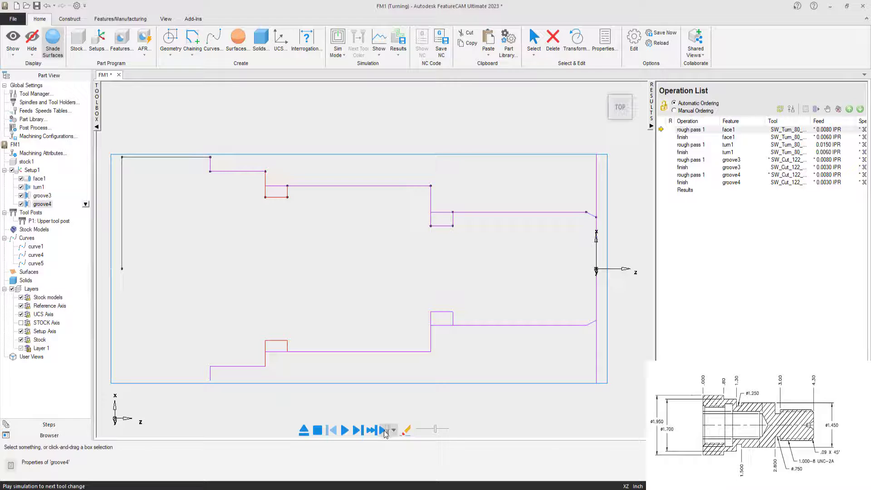
pyautogui.click(383, 430)
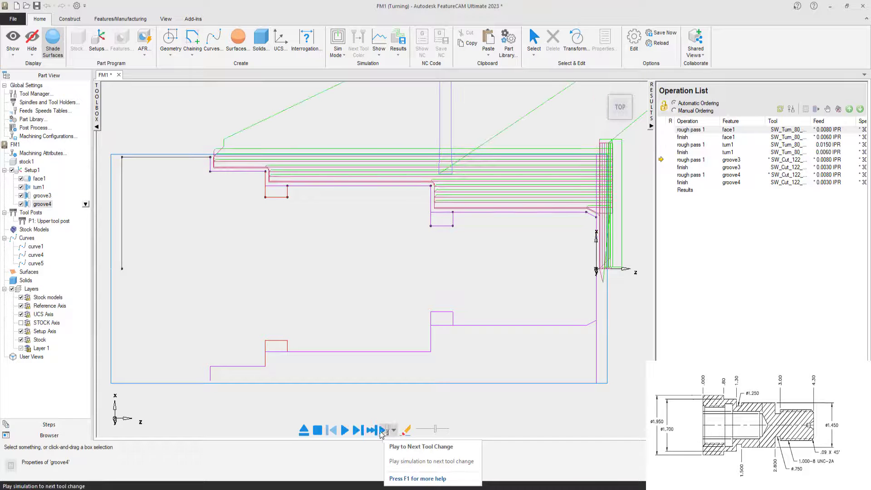
pyautogui.moveTo(431, 431); pyautogui.dragTo(412, 432)
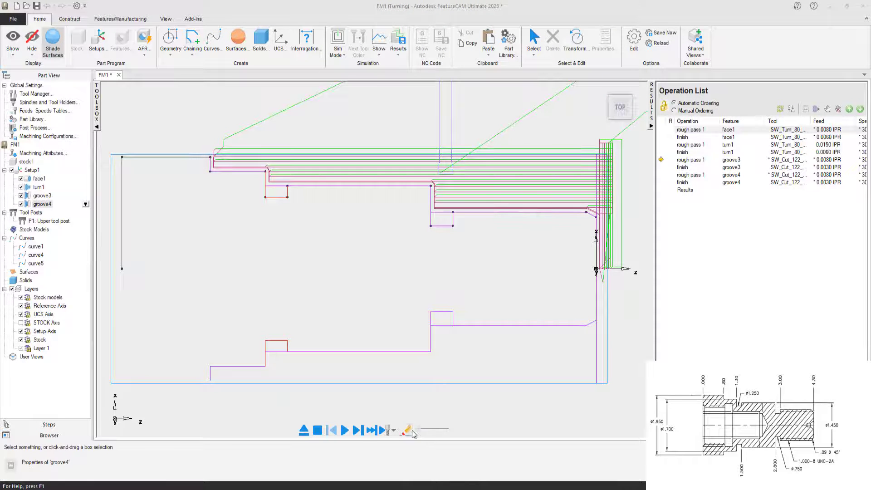
pyautogui.click(345, 430)
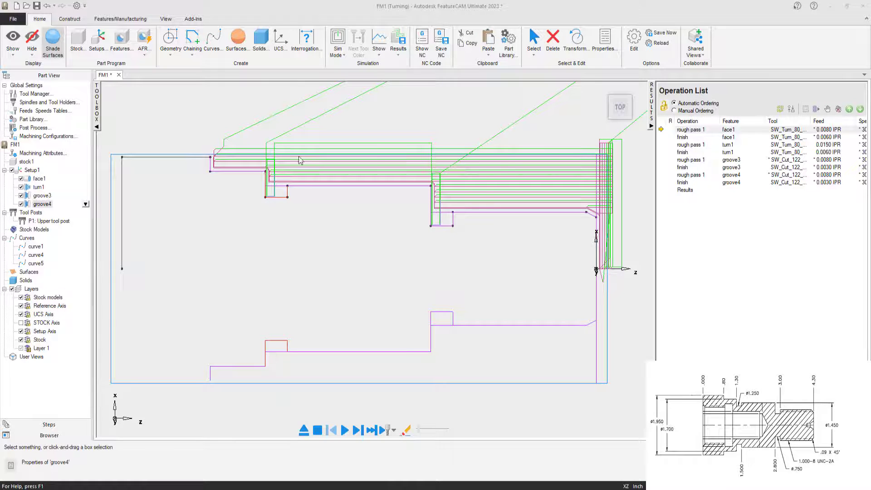
# - Run a 3D simulation of all operations, inspect the part in isometric and horizontal top views, and eject it
pyautogui.click(338, 45)
pyautogui.click(348, 114)
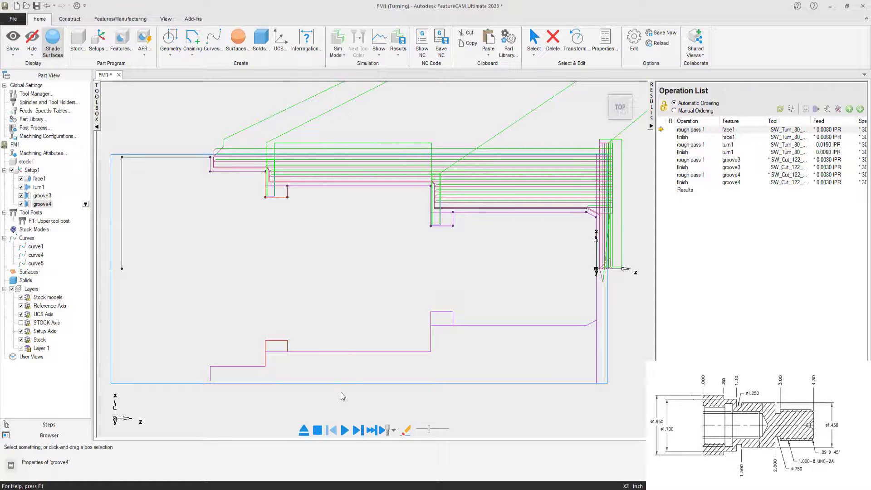
pyautogui.click(345, 432)
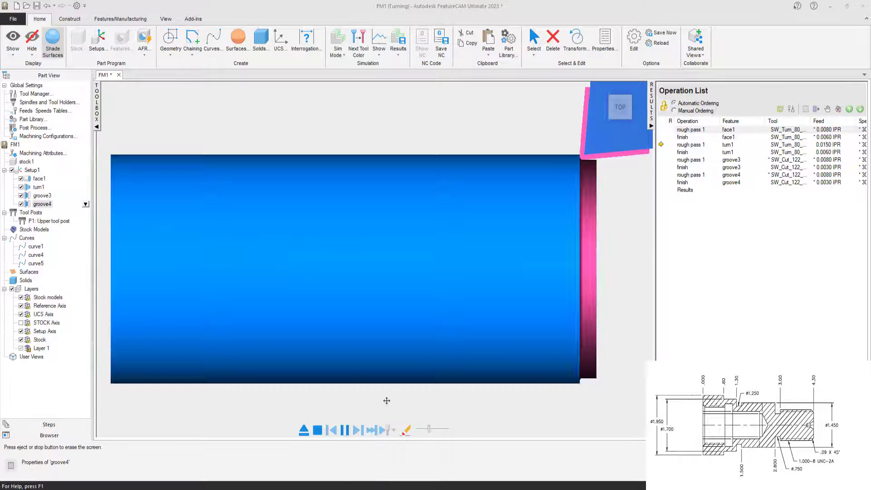
pyautogui.rightClick(386, 400)
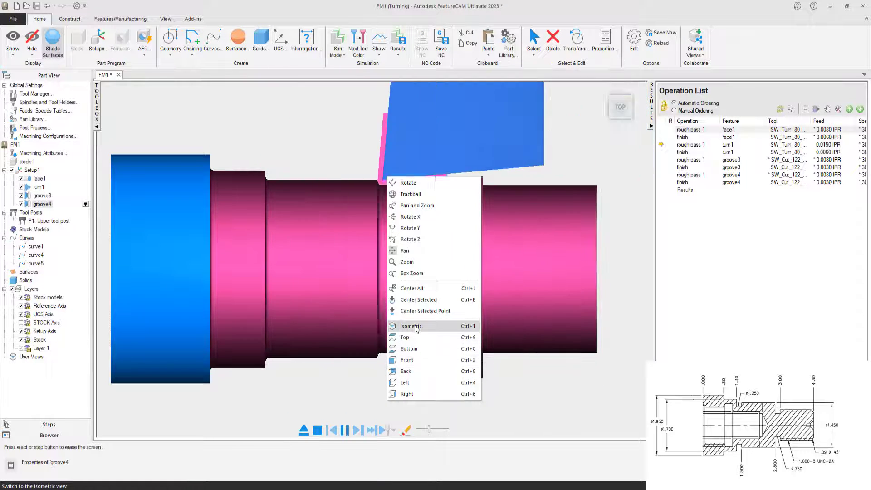
pyautogui.click(414, 326)
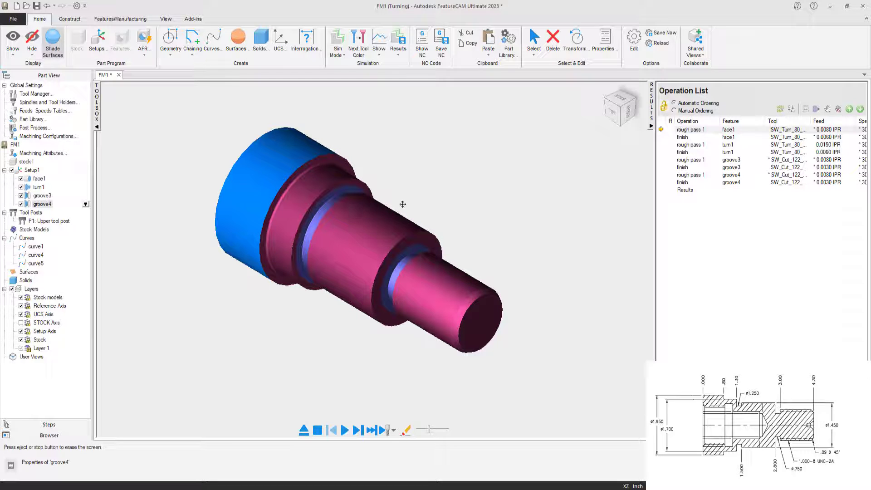
pyautogui.click(610, 117)
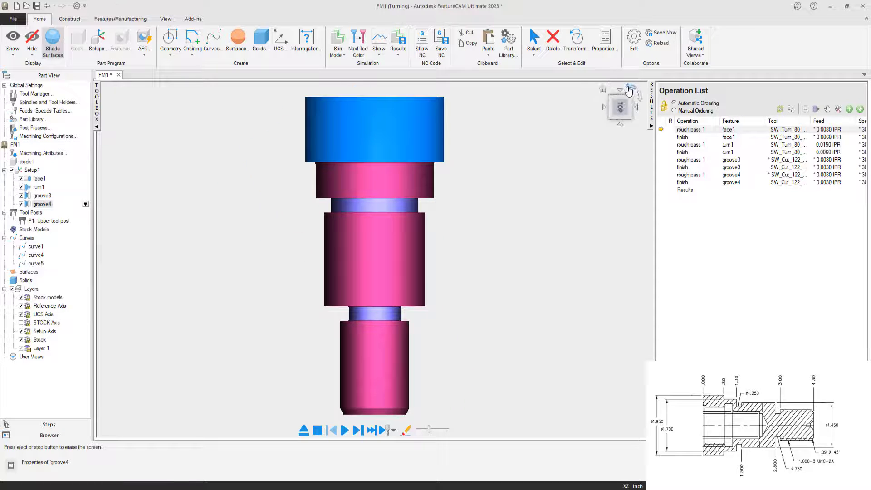
pyautogui.click(629, 90)
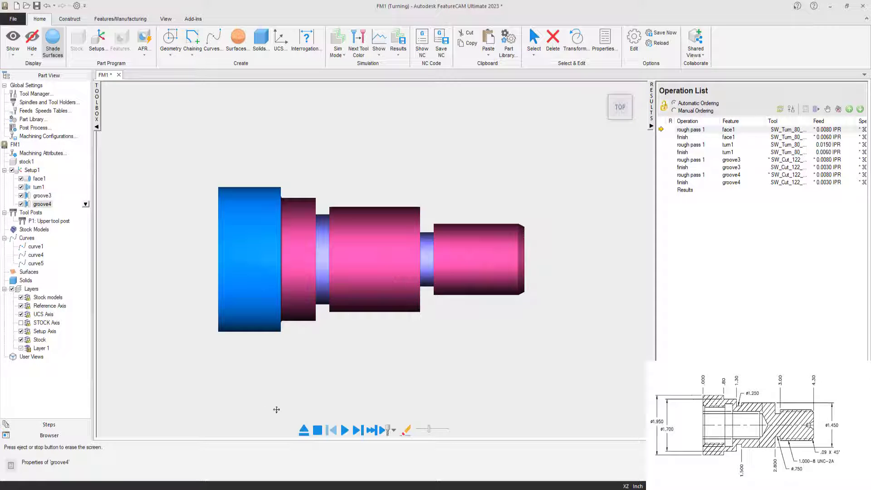
pyautogui.click(304, 430)
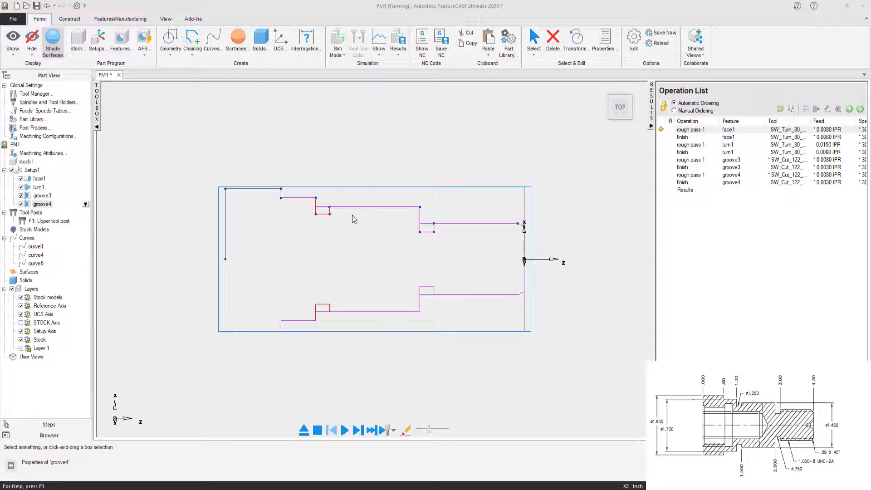
# - Start an OD Thread feature from dimensions, using the standard UNC and UNF thread size 1.0000-8 UNC
pyautogui.click(117, 45)
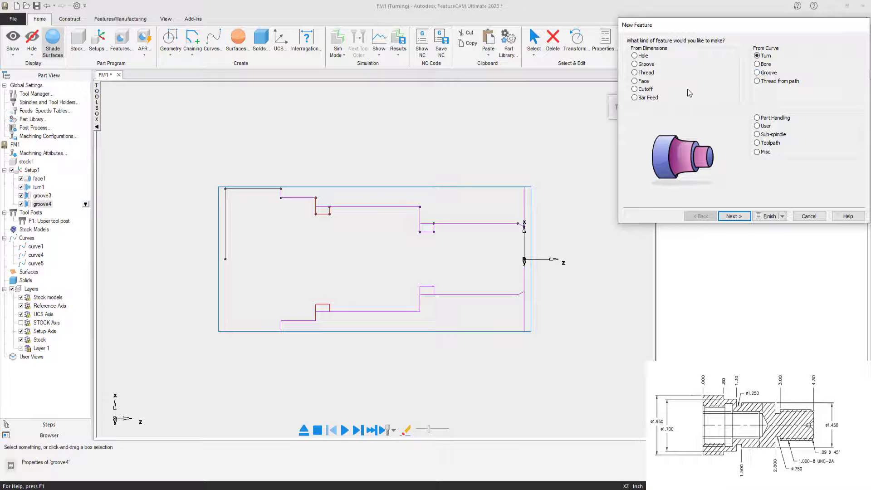
pyautogui.click(635, 72)
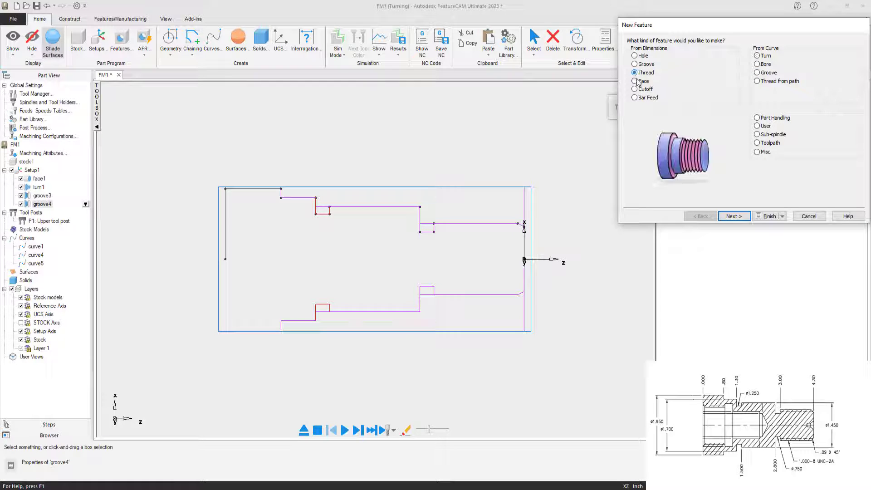
pyautogui.click(732, 216)
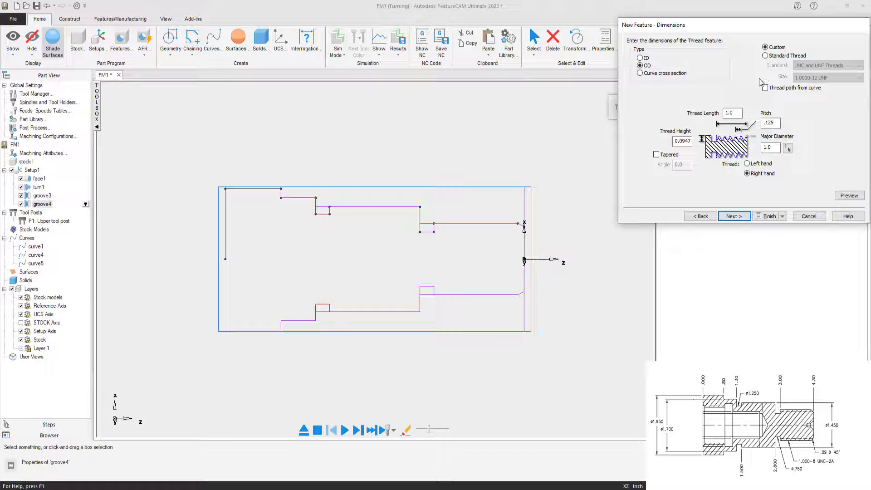
pyautogui.click(765, 56)
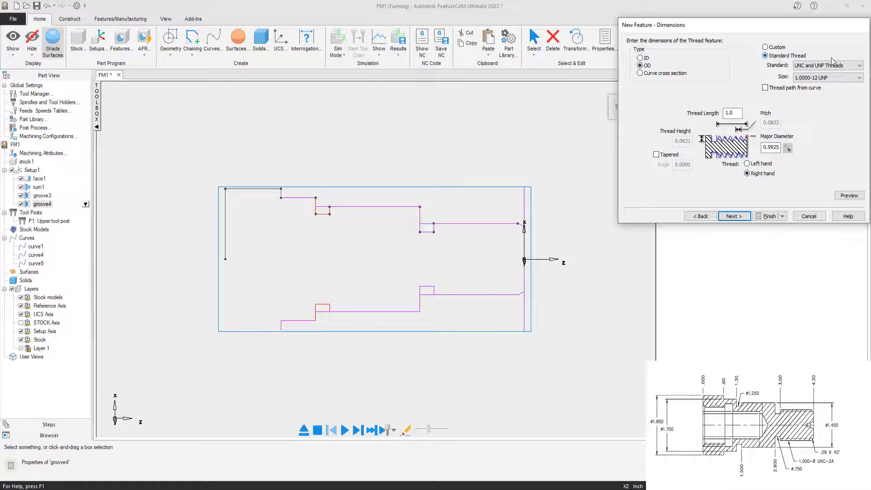
pyautogui.click(841, 78)
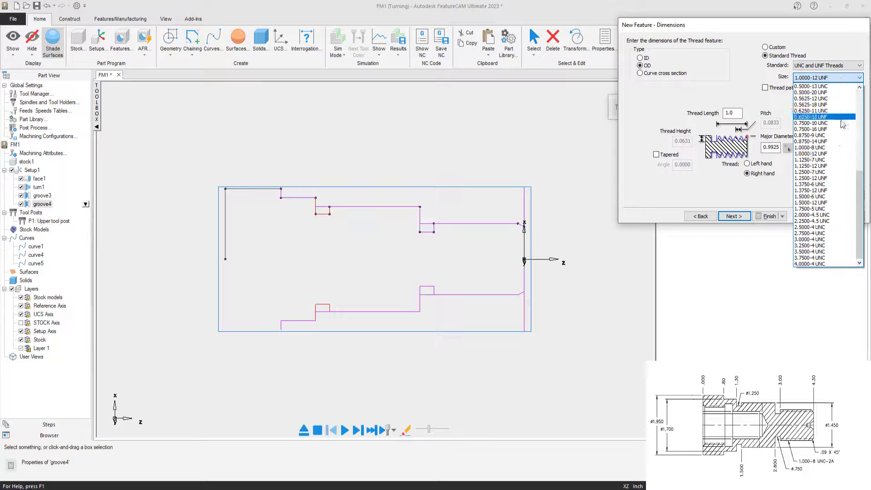
pyautogui.click(816, 147)
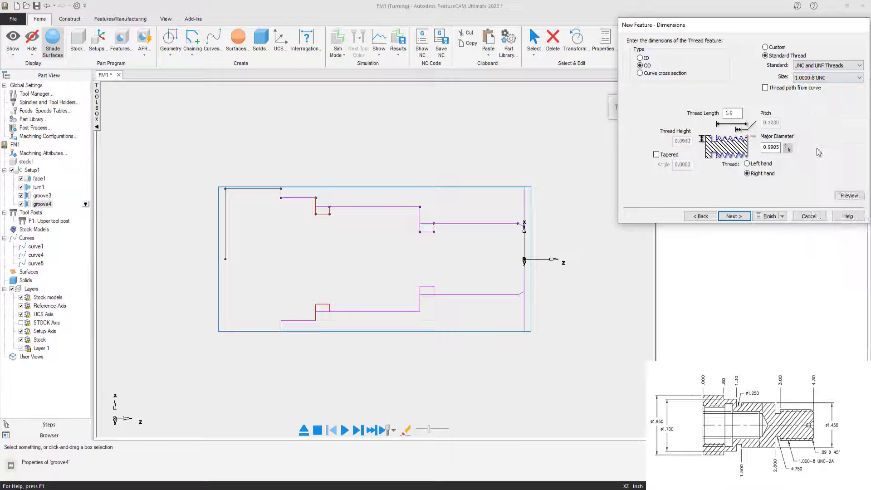
# - Set the thread length to 1.3, preview the thread on the part, and accept its dimensions
pyautogui.doubleClick(764, 148)
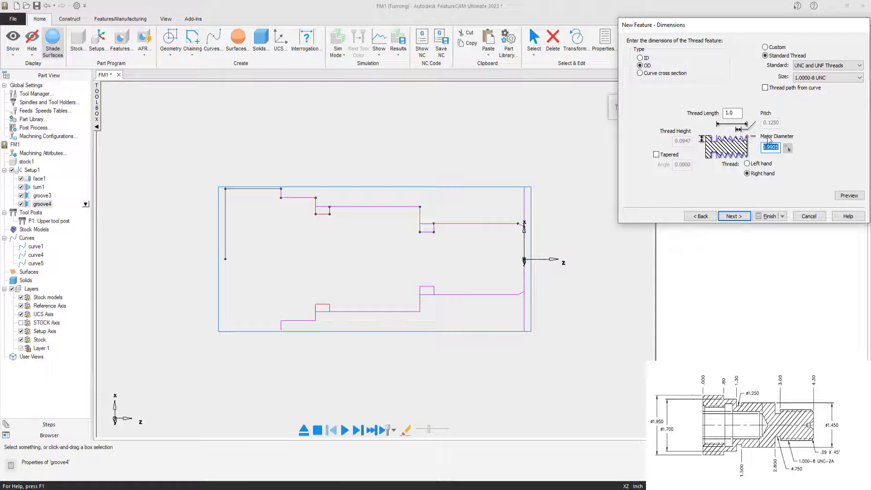
pyautogui.click(735, 112)
pyautogui.click(838, 198)
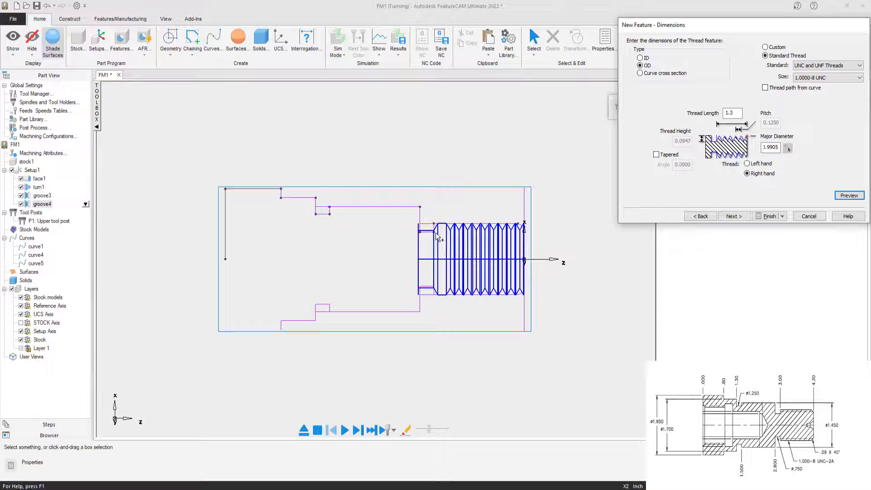
pyautogui.click(733, 216)
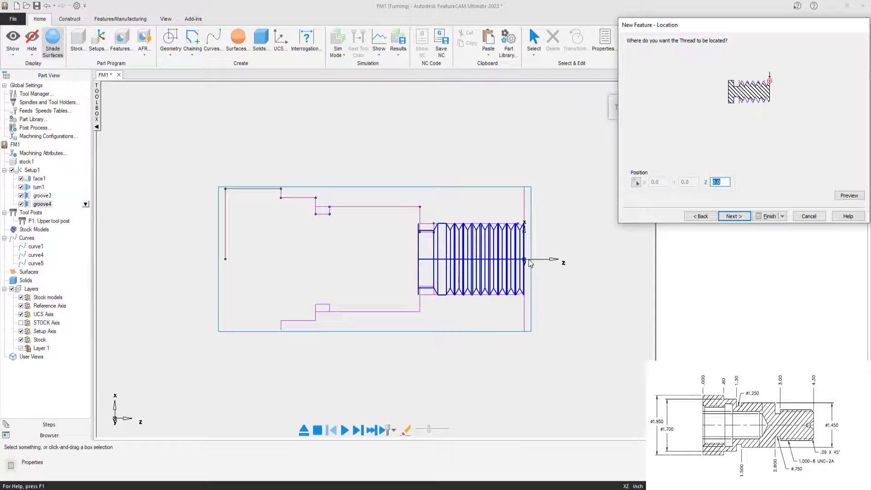
# - Accept the thread's location at Z 0.0 and disable its relief groove, leaving only the thread operation
pyautogui.click(734, 217)
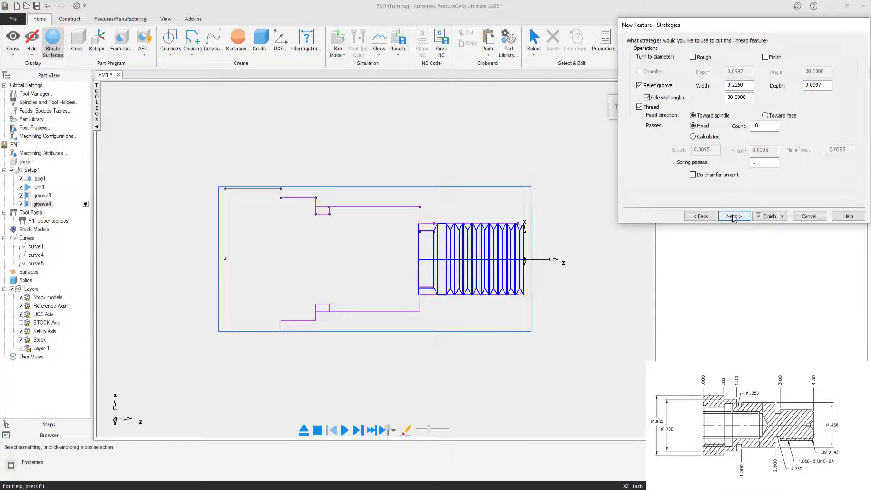
pyautogui.click(639, 85)
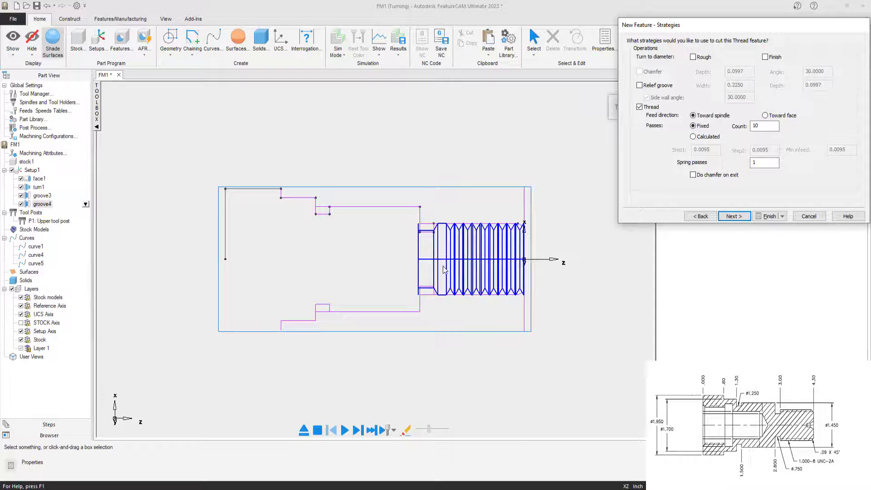
pyautogui.click(733, 216)
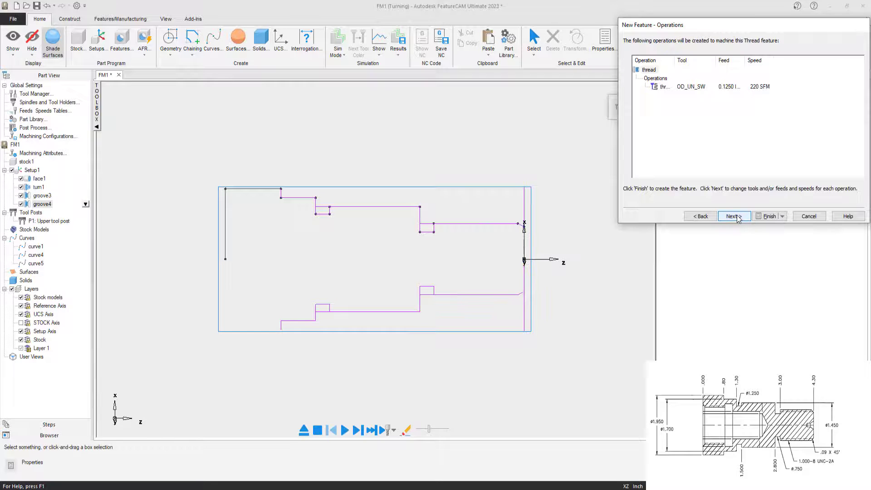
pyautogui.click(702, 217)
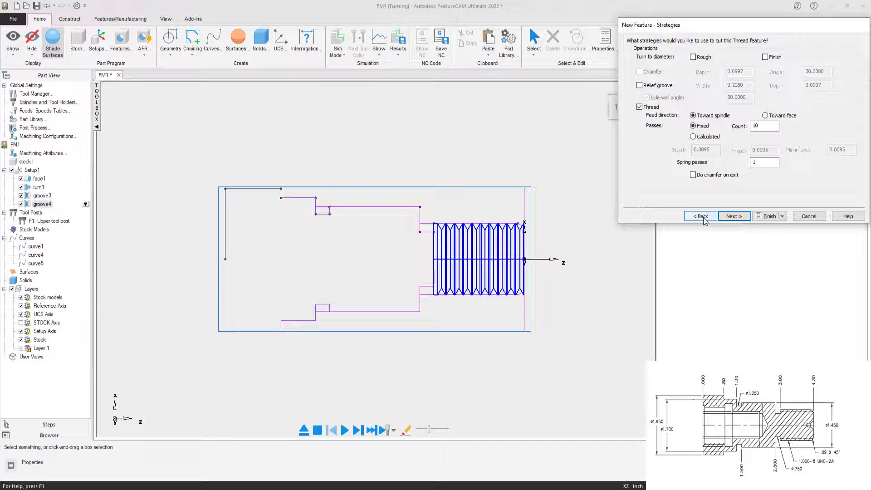
pyautogui.click(733, 217)
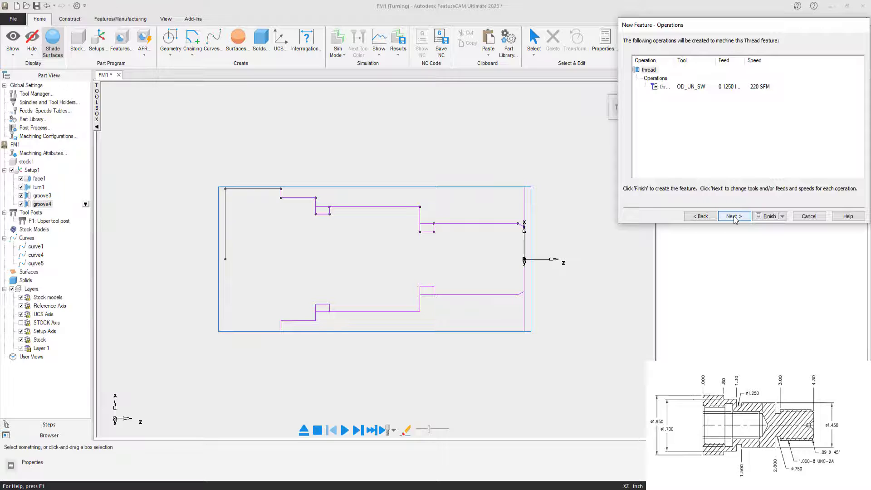
# - Keep the default threading tool, set surface speed to 300 SFM and maximum speed to 1200 RPM, and create the thread feature
pyautogui.click(733, 217)
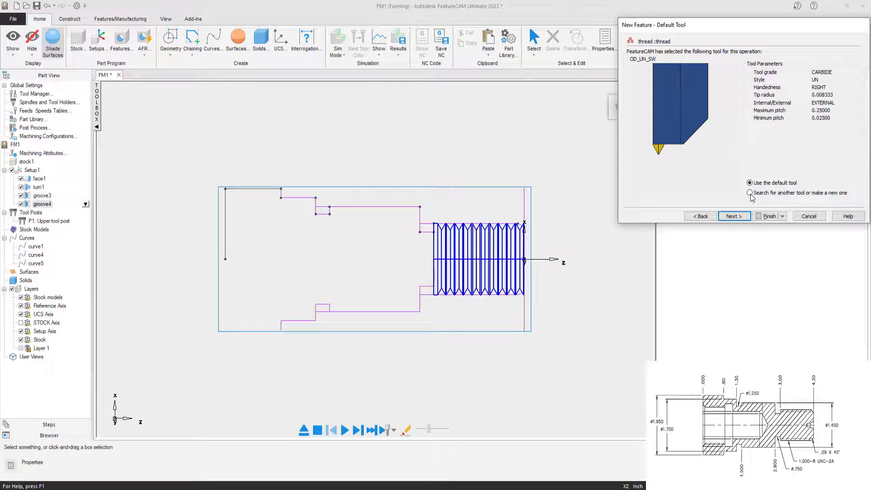
pyautogui.click(732, 217)
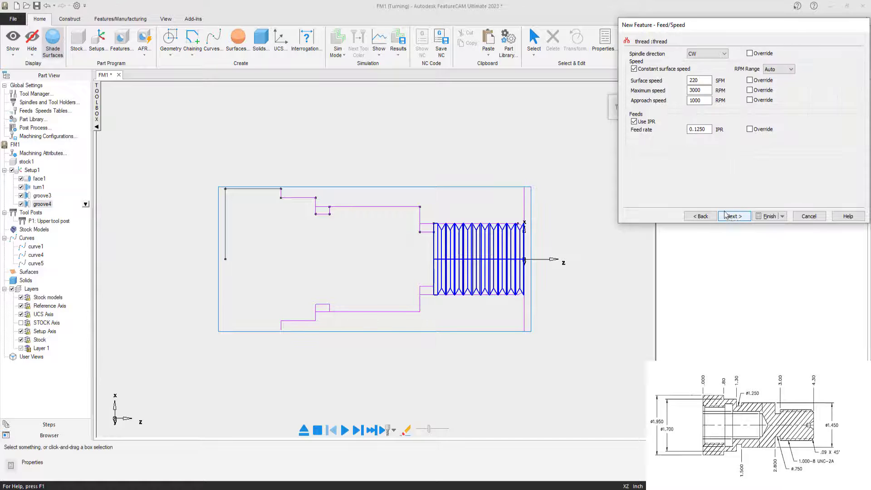
pyautogui.moveTo(701, 81); pyautogui.dragTo(679, 92)
pyautogui.write('120')
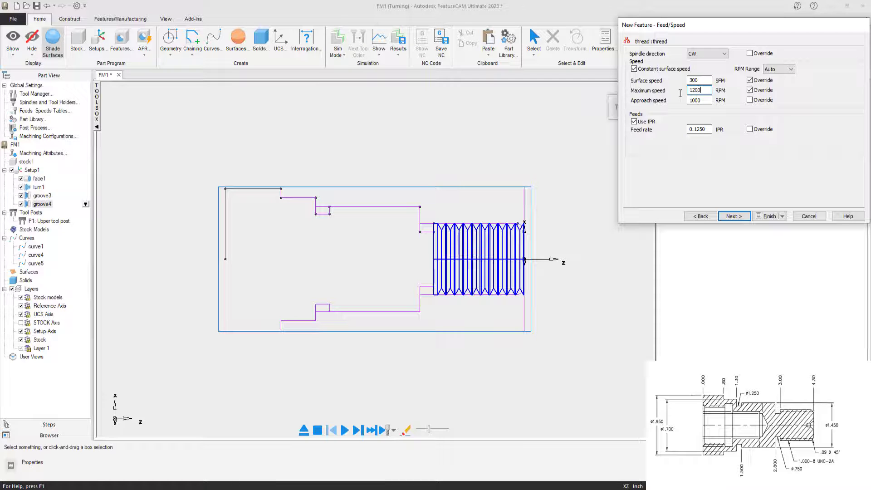
pyautogui.moveTo(706, 129); pyautogui.dragTo(671, 165)
pyautogui.click(733, 216)
pyautogui.click(734, 216)
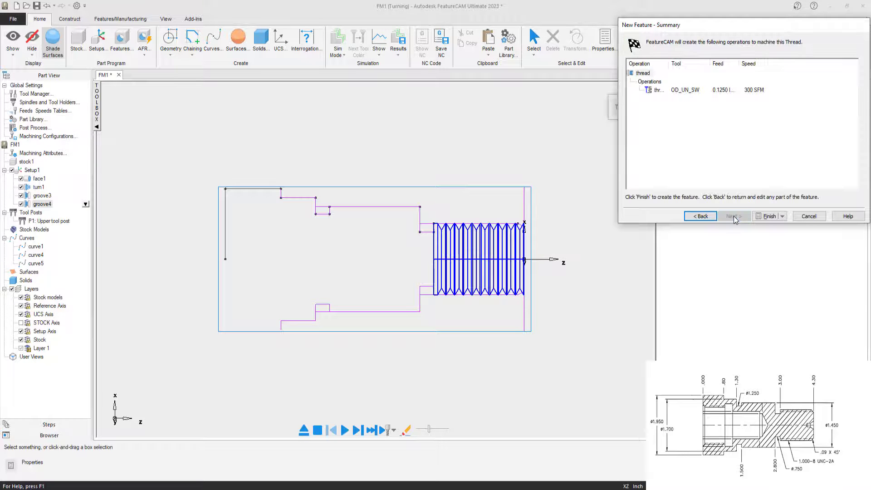
pyautogui.click(765, 216)
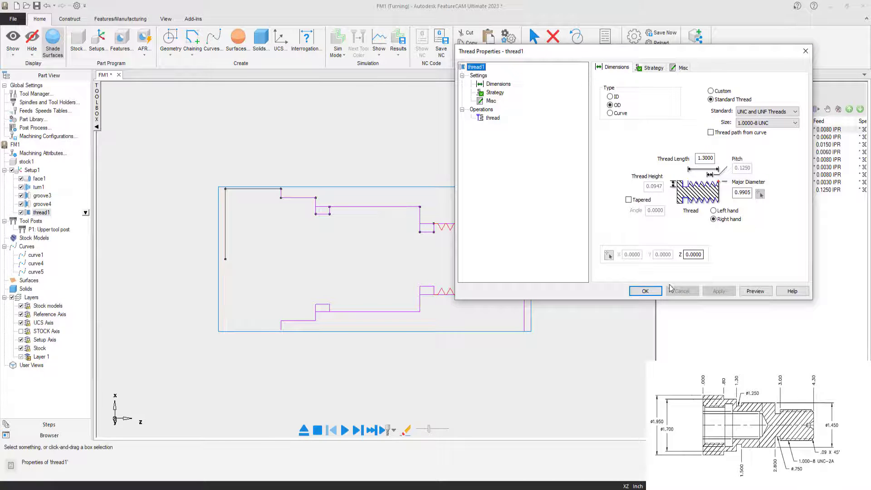
pyautogui.click(645, 290)
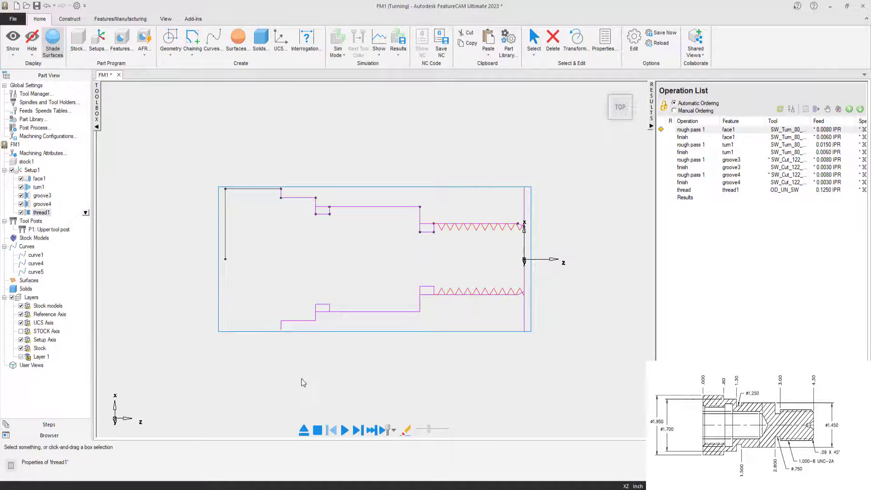
# - Simulate the part up to the threading tool change, slow the playback, and play the thread operation
pyautogui.click(383, 430)
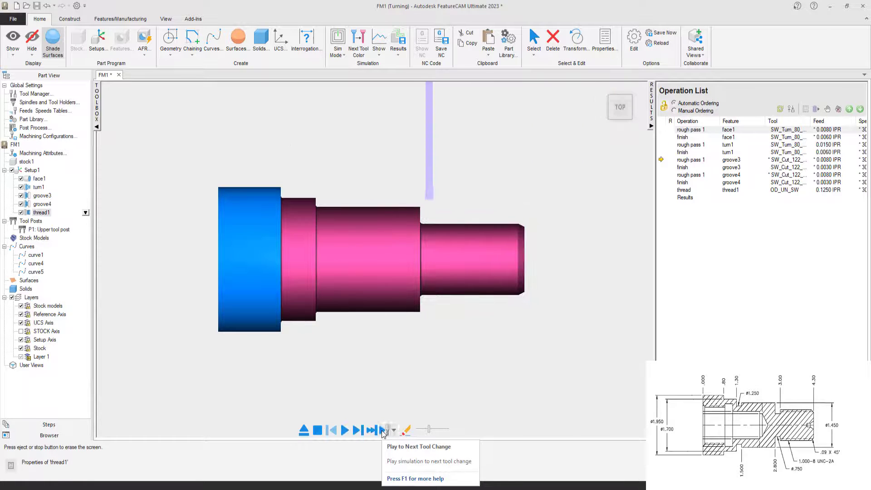
pyautogui.click(383, 430)
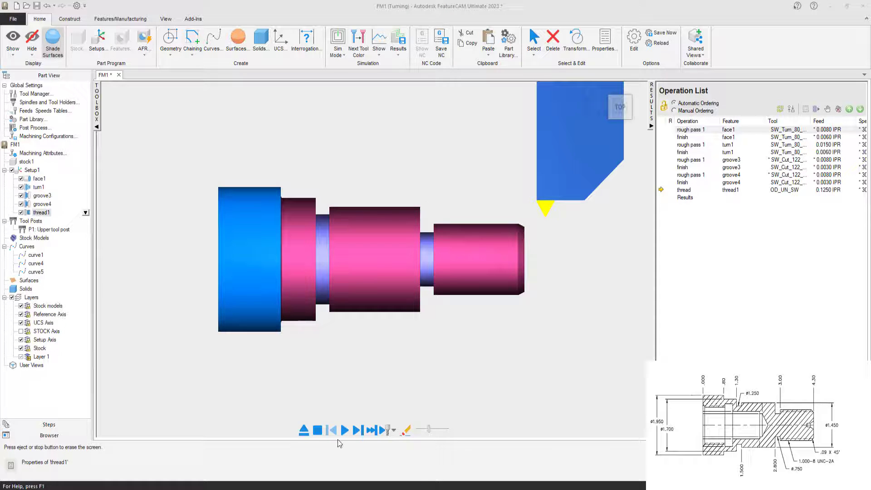
pyautogui.moveTo(429, 430); pyautogui.dragTo(415, 432)
pyautogui.click(345, 430)
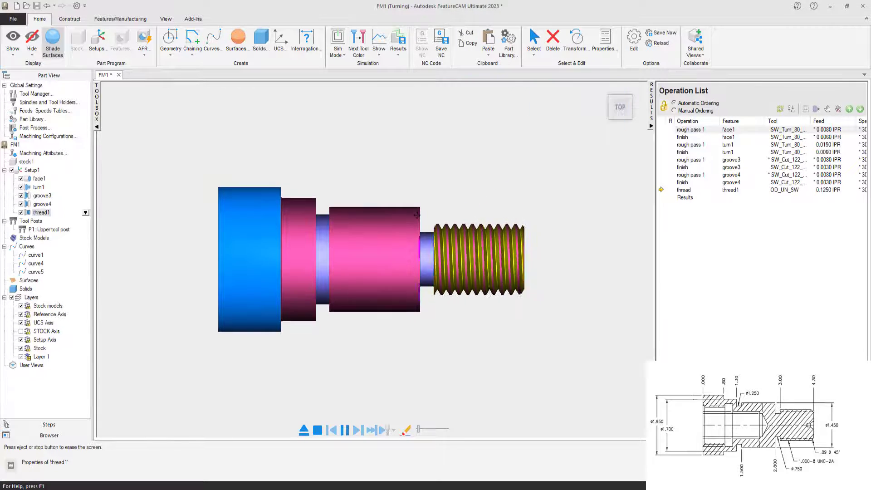
# - Inspect where the thread cut meets the shoulder in isometric and horizontal top views, and eject the simulation
pyautogui.rightClick(273, 149)
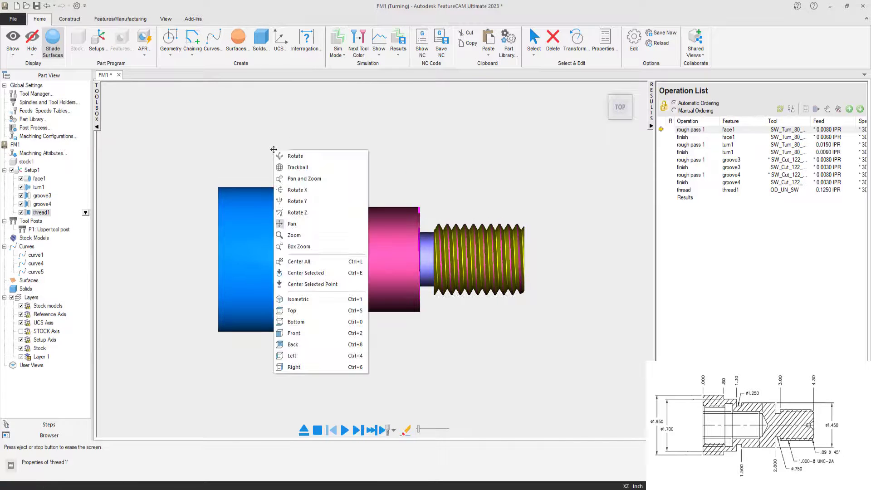
pyautogui.click(327, 299)
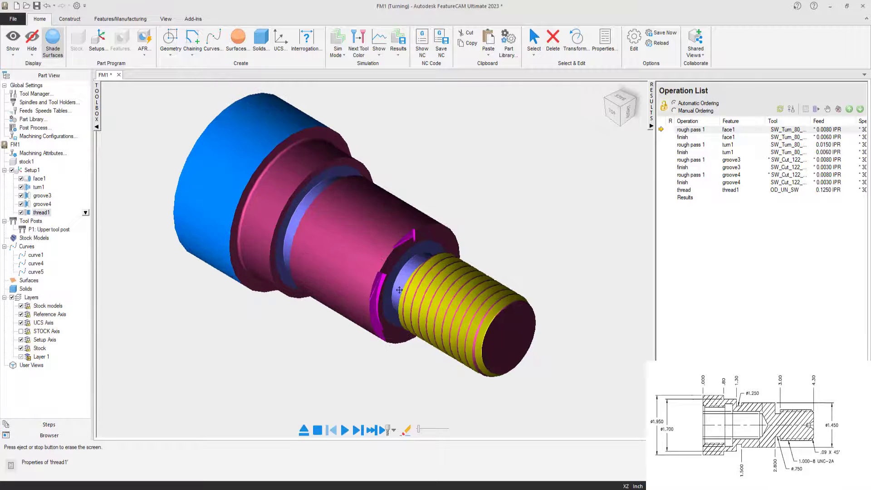
pyautogui.scroll(5, 326, 299)
pyautogui.scroll(1, 345, 302)
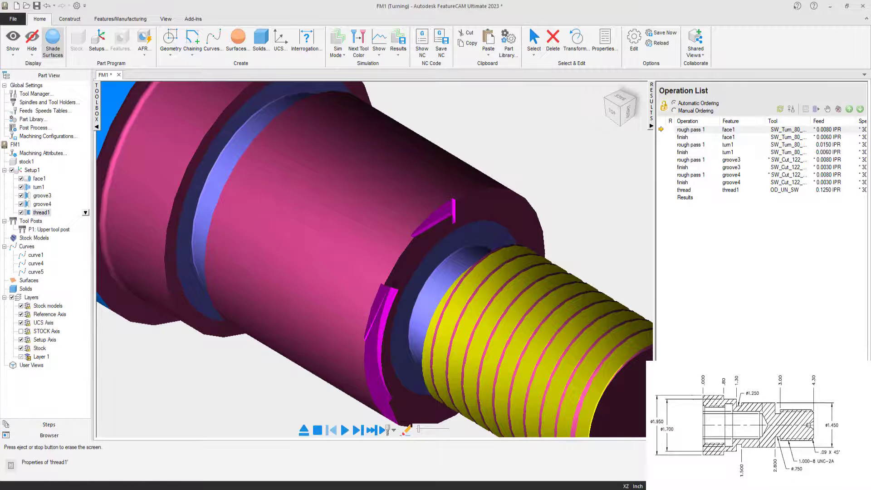
pyautogui.scroll(-5, 344, 301)
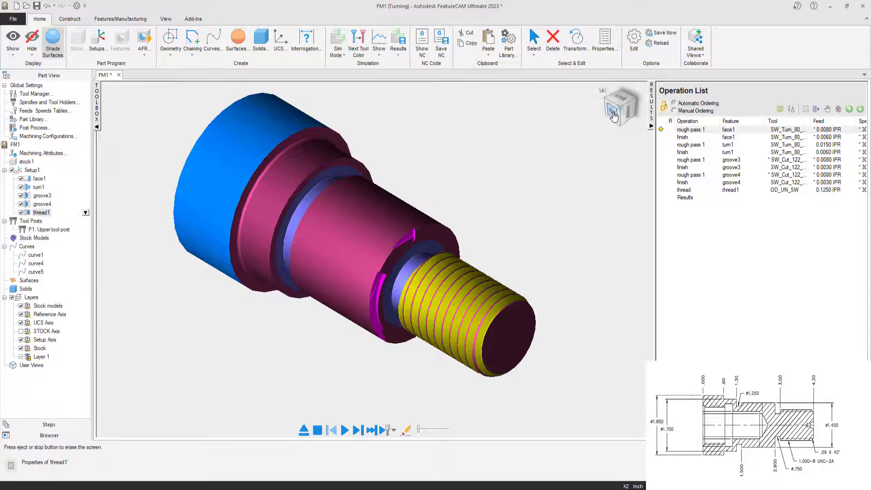
pyautogui.click(614, 114)
pyautogui.click(630, 89)
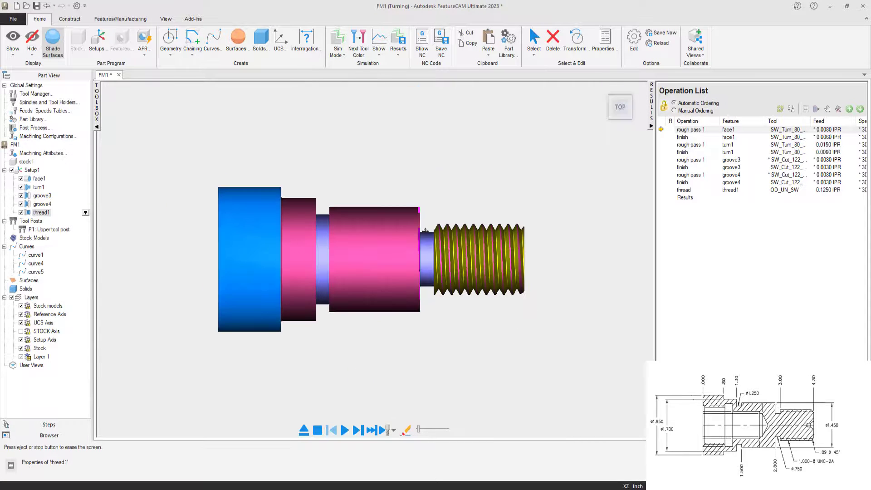
pyautogui.click(304, 429)
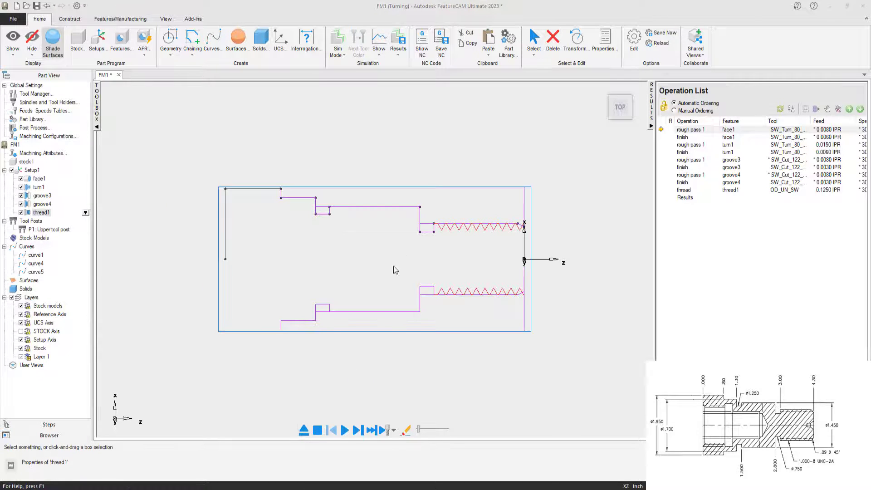
# - Edit the thread1 feature's properties and set its thread length to 1.25
pyautogui.rightClick(42, 212)
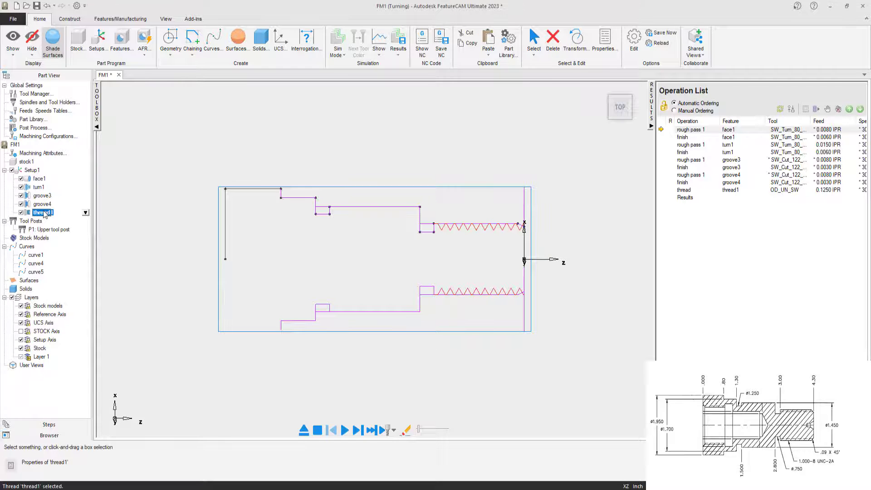
pyautogui.click(116, 224)
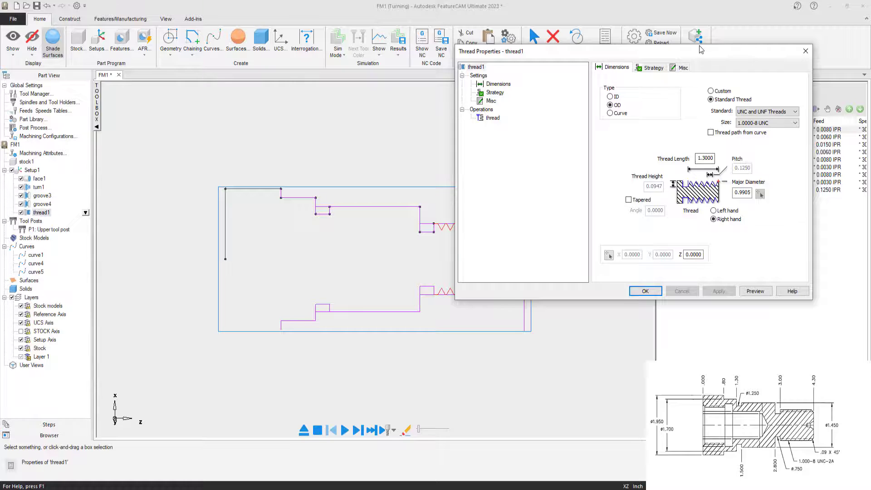
pyautogui.moveTo(703, 51); pyautogui.dragTo(724, 44)
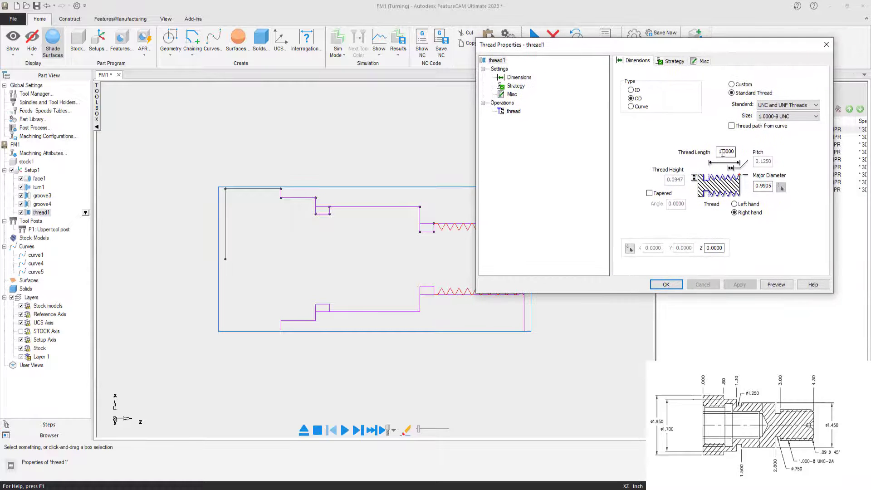
pyautogui.moveTo(722, 151); pyautogui.dragTo(727, 153)
pyautogui.write('25')
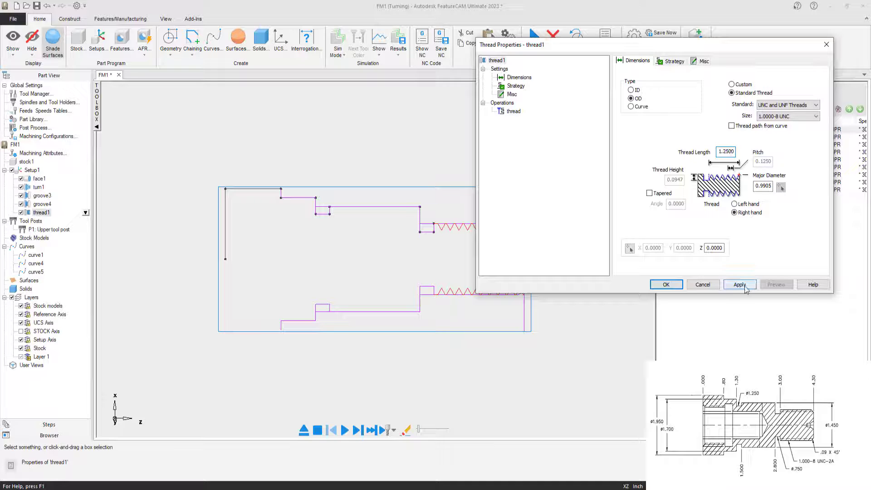
pyautogui.click(743, 285)
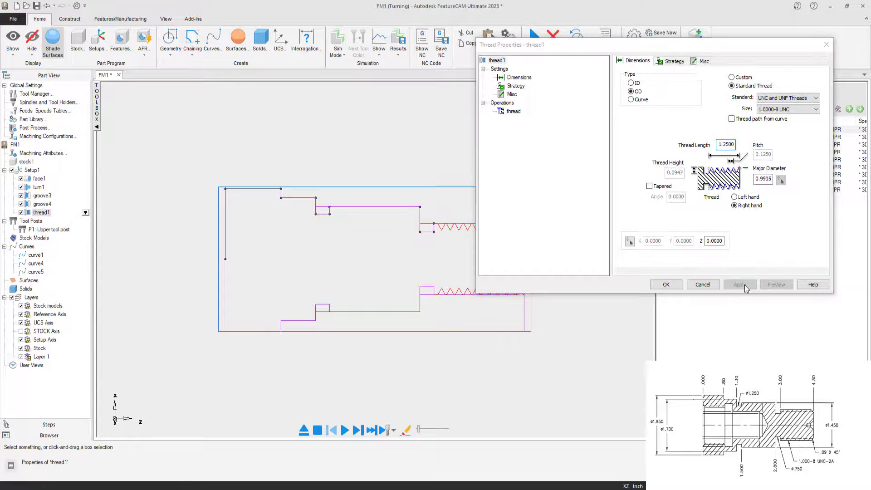
pyautogui.click(666, 285)
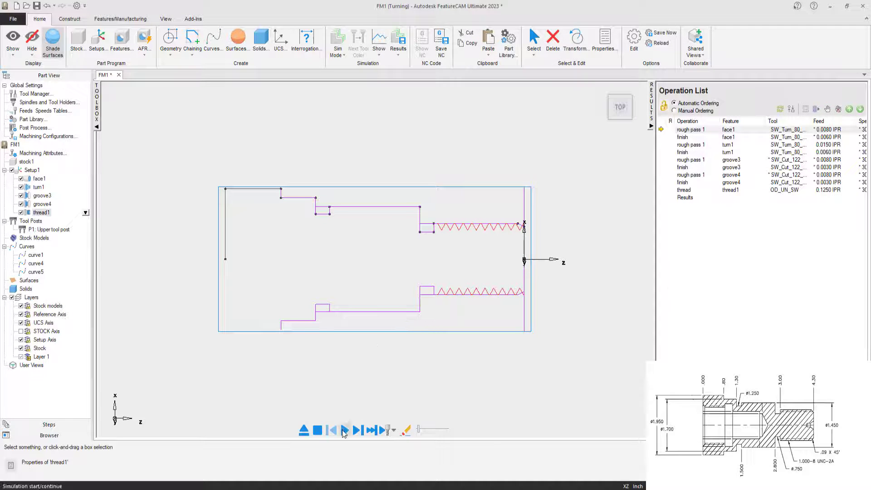
# - Rerun the simulation up to the threading tool change and play the shortened thread's cut slowly in isometric view
pyautogui.click(383, 430)
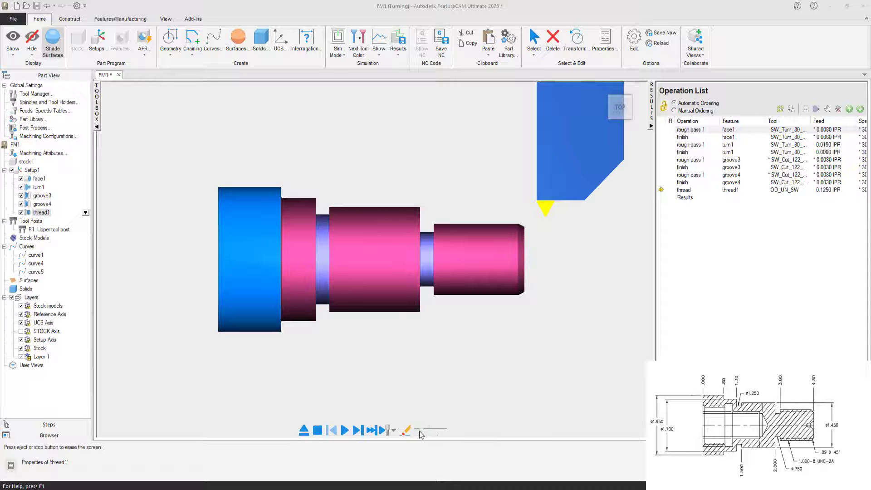
pyautogui.rightClick(406, 134)
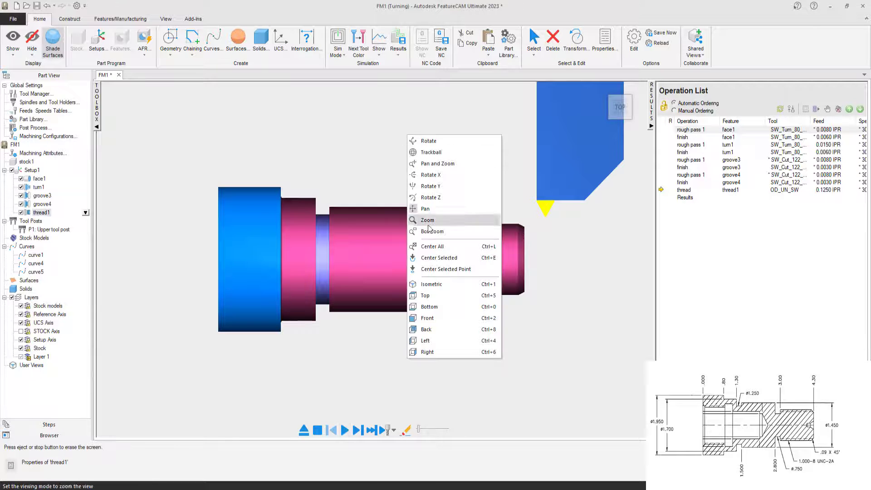
pyautogui.click(432, 284)
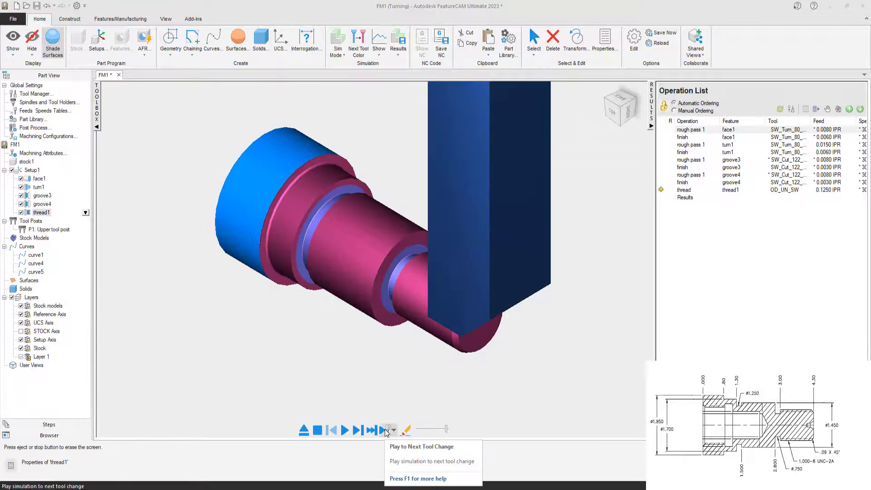
pyautogui.moveTo(419, 430)
pyautogui.mouseDown()
pyautogui.moveTo(447, 428)
pyautogui.moveTo(416, 431)
pyautogui.mouseUp()
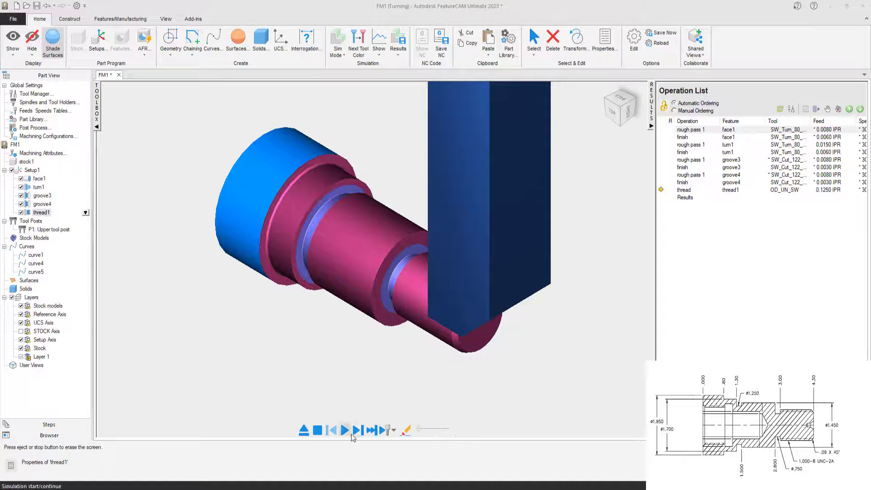
pyautogui.click(346, 433)
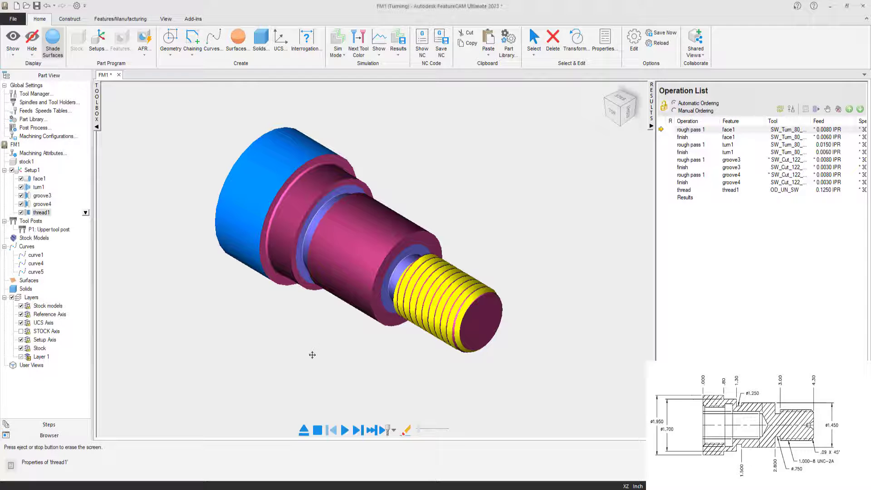
# - Rotate the simulated part to inspect the thread relief, return to the top view, and restore panning mode
pyautogui.moveTo(312, 354); pyautogui.dragTo(344, 363, button='middle')
pyautogui.rightClick(450, 140)
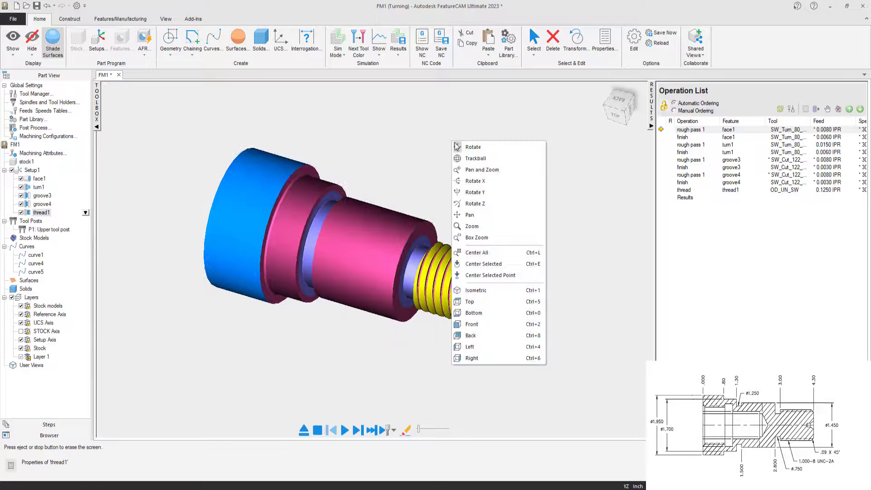
pyautogui.click(470, 147)
pyautogui.moveTo(357, 310); pyautogui.dragTo(459, 415)
pyautogui.click(619, 107)
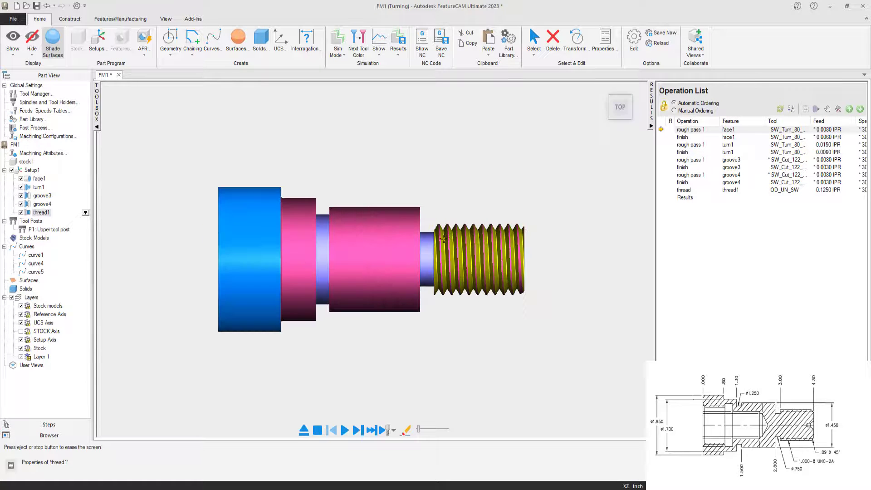
pyautogui.rightClick(440, 153)
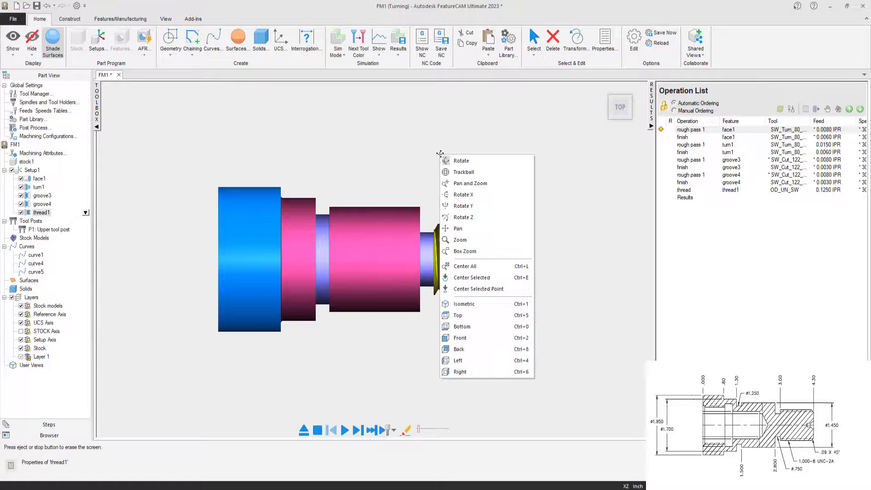
pyautogui.click(469, 233)
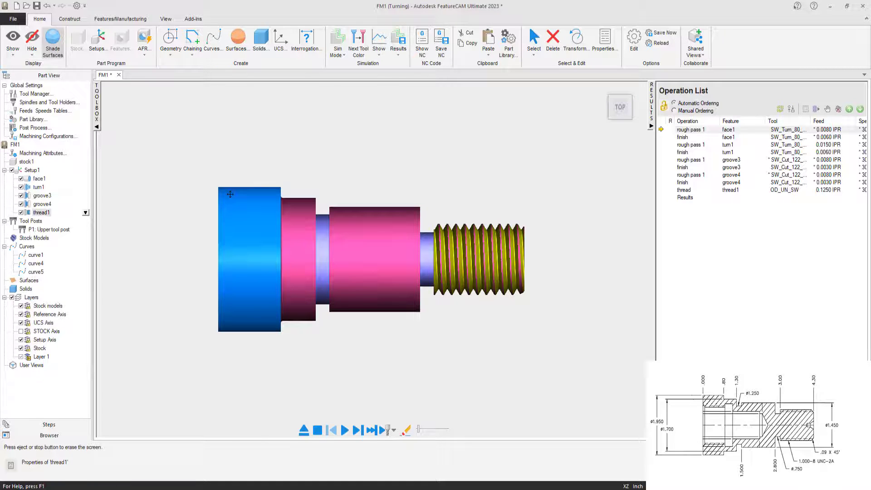
# - Eject the simulation and create a second turning setup, Setup2, on the stock's opposite face with a Z offset of -0.1
pyautogui.click(304, 429)
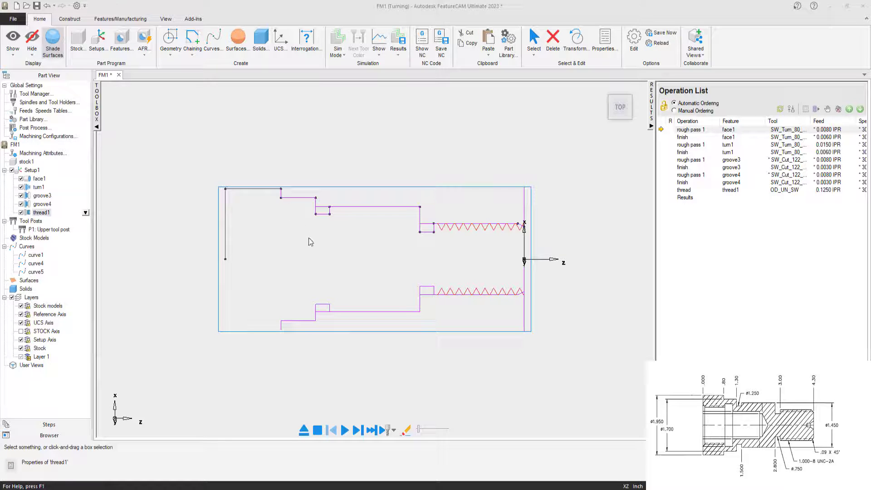
pyautogui.click(97, 43)
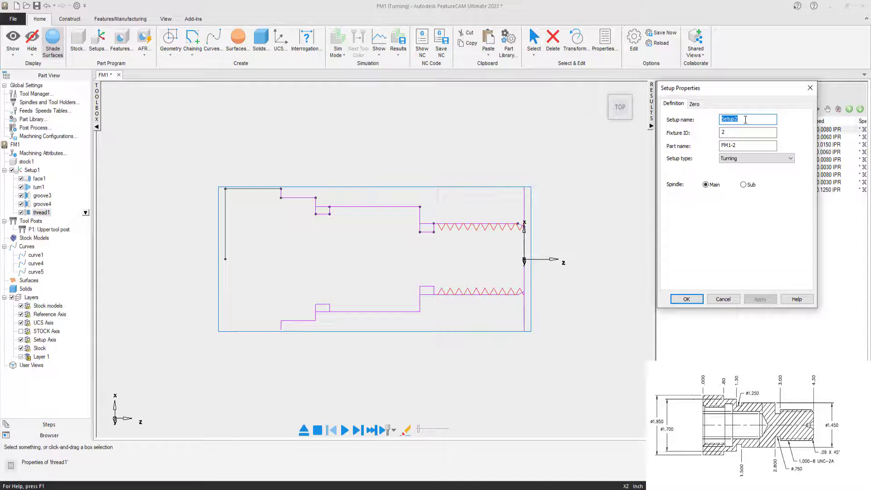
pyautogui.click(693, 104)
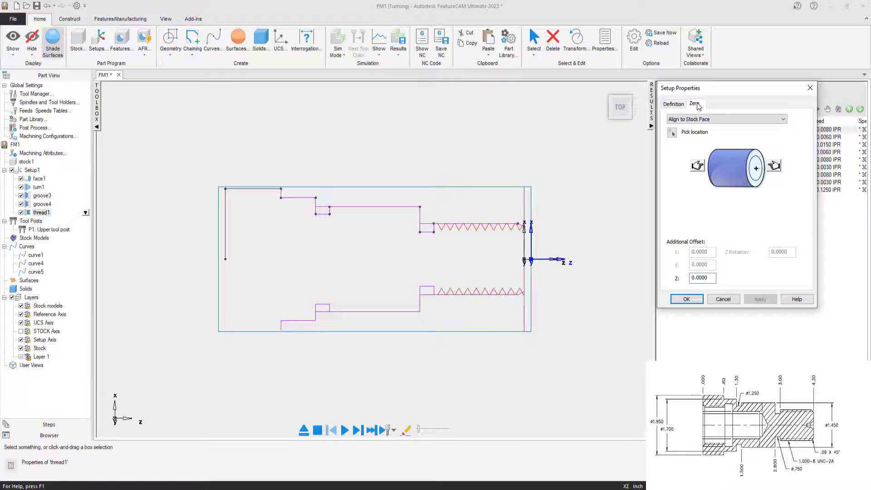
pyautogui.click(698, 167)
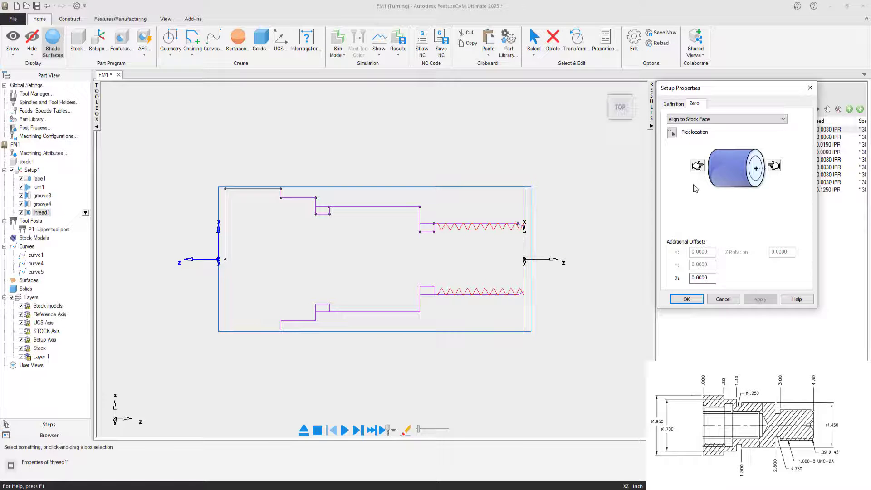
pyautogui.moveTo(709, 278); pyautogui.dragTo(694, 278)
pyautogui.write('-.1')
pyautogui.press('Return')
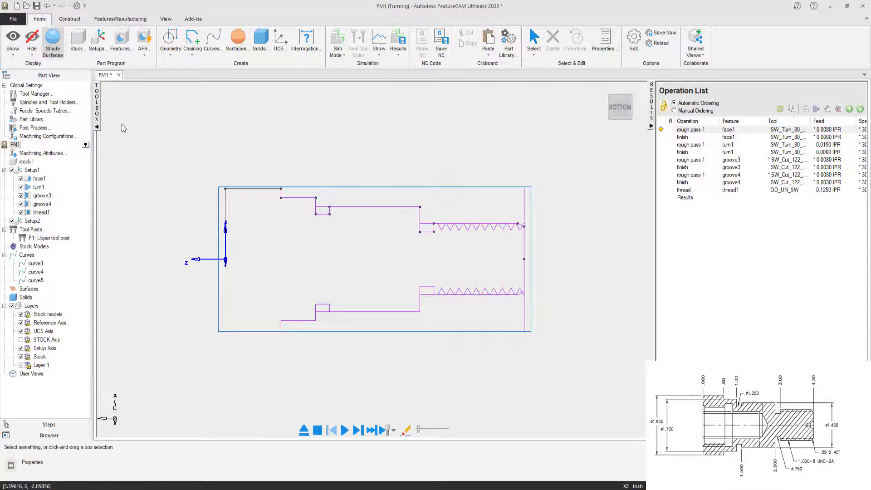
# - Define a Face feature in Setup2 with 0.1 thickness, 2 outer diameter and 0 inner diameter at Z 0, adding a rough pass
pyautogui.click(121, 42)
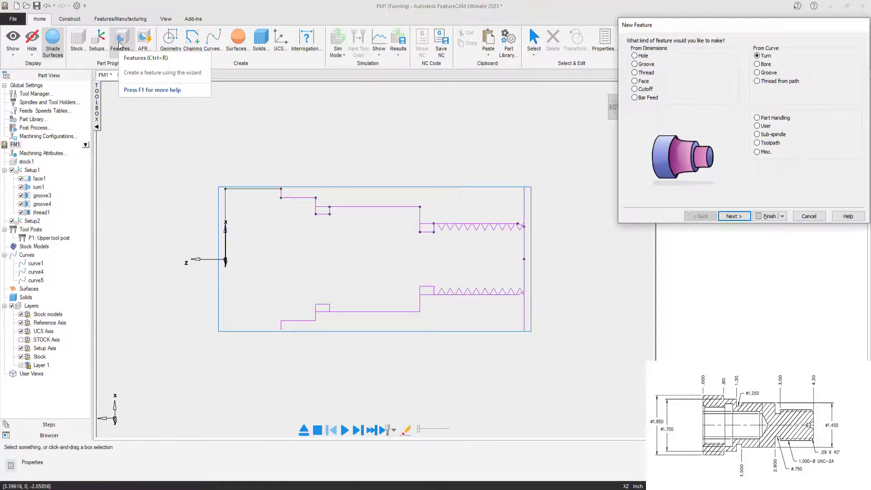
pyautogui.moveTo(724, 26); pyautogui.dragTo(686, 25)
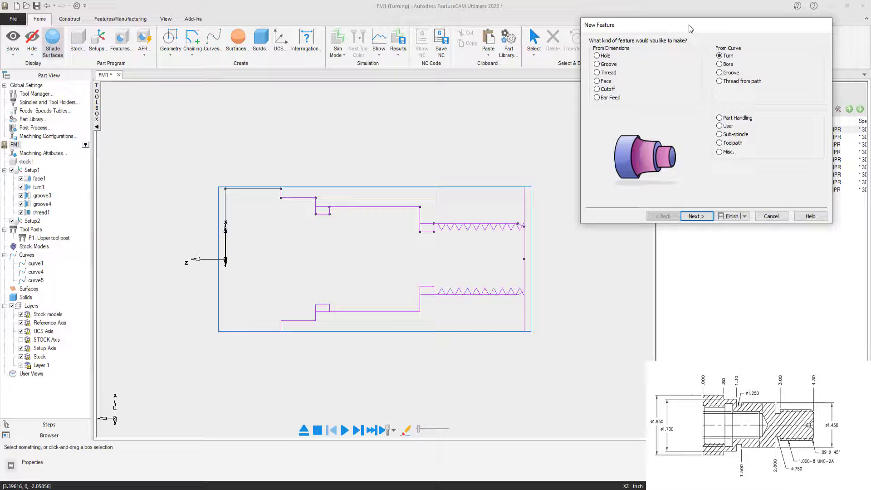
pyautogui.click(596, 81)
pyautogui.click(695, 217)
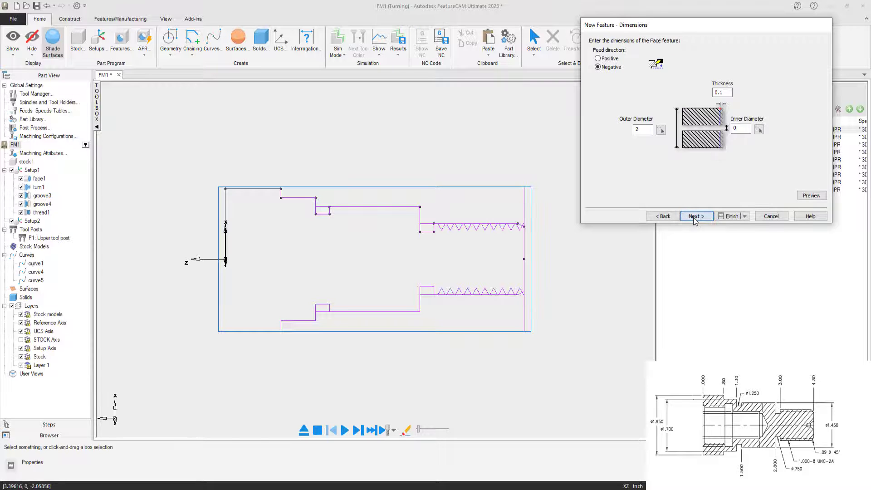
pyautogui.click(694, 217)
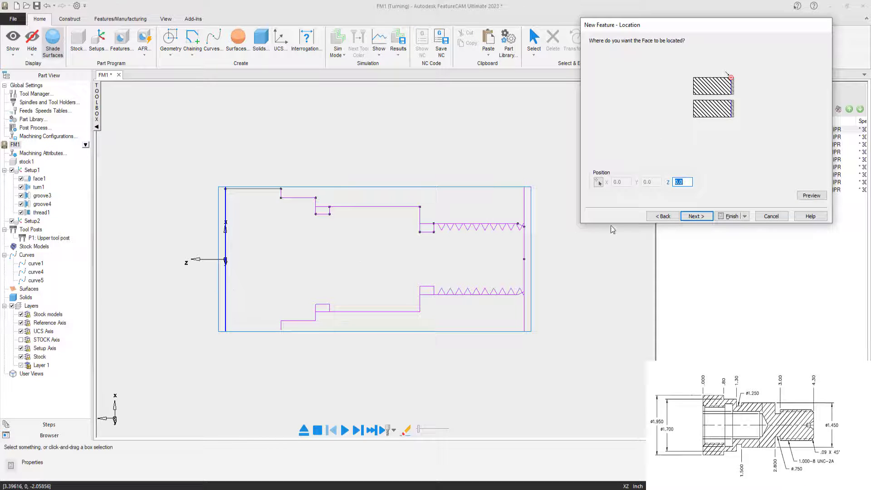
pyautogui.click(698, 217)
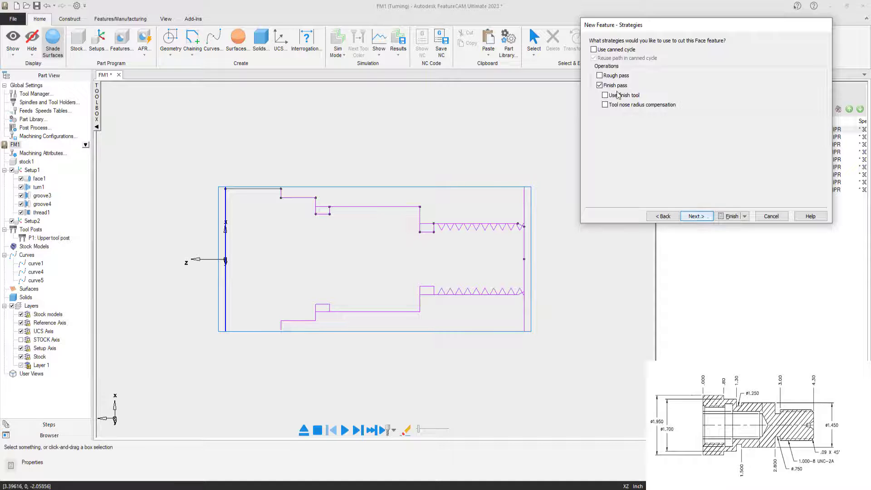
pyautogui.click(601, 76)
pyautogui.click(696, 216)
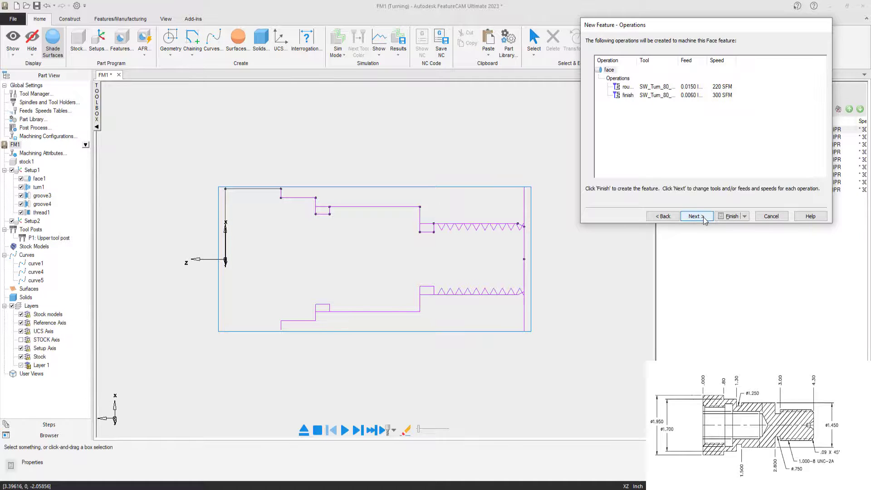
# - Keep the default roughing tool and set the rough pass to 300 SFM surface speed and 1200 RPM maximum speed
pyautogui.click(696, 217)
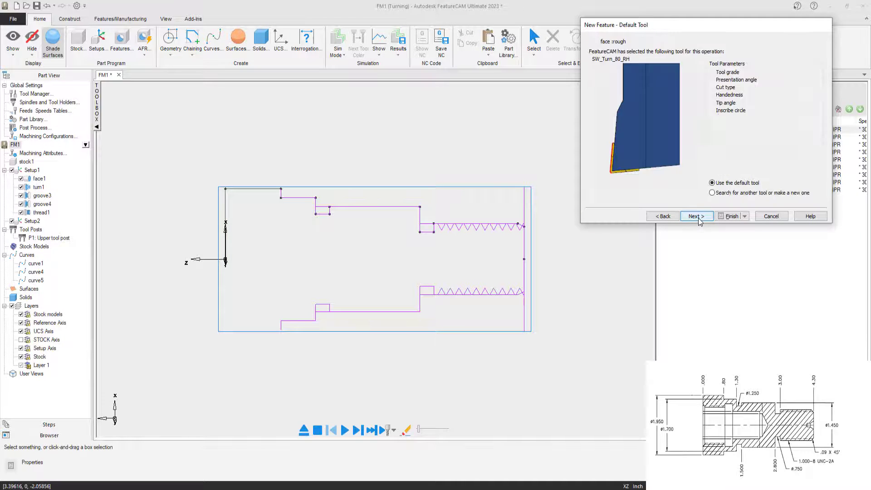
pyautogui.click(696, 217)
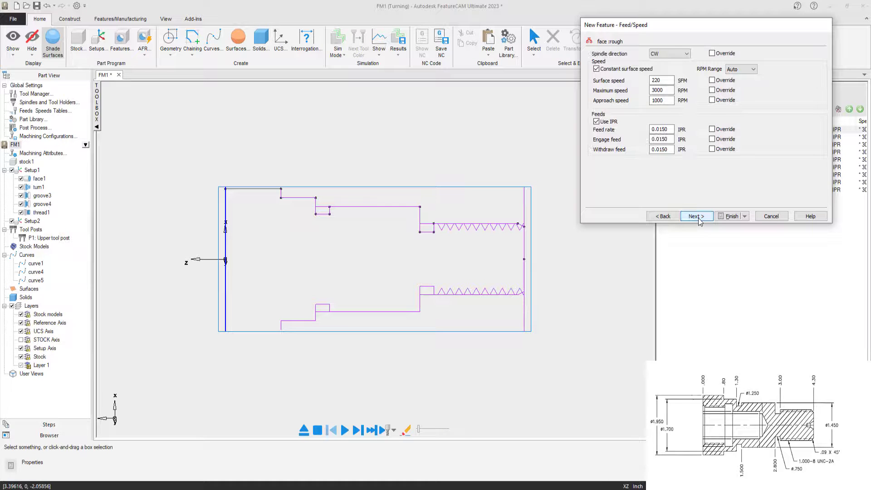
pyautogui.doubleClick(662, 80)
pyautogui.write('300')
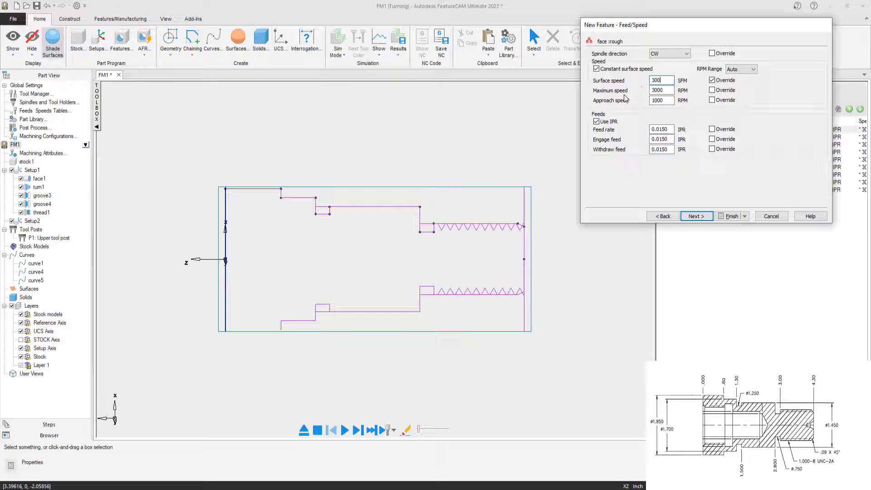
pyautogui.press('Tab')
pyautogui.write('1200')
pyautogui.click(669, 129)
pyautogui.click(694, 217)
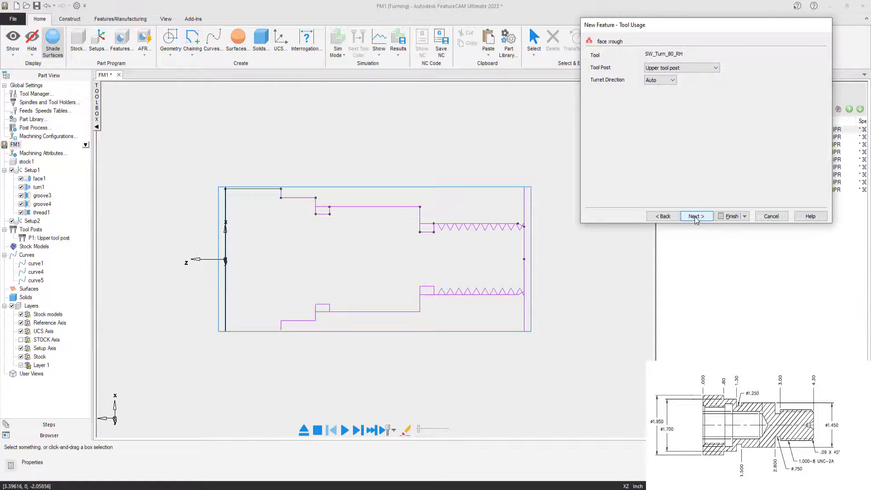
# - Override the finish pass's maximum spindle speed and create the Face feature with its remaining defaults
pyautogui.click(694, 216)
pyautogui.click(694, 217)
pyautogui.click(695, 216)
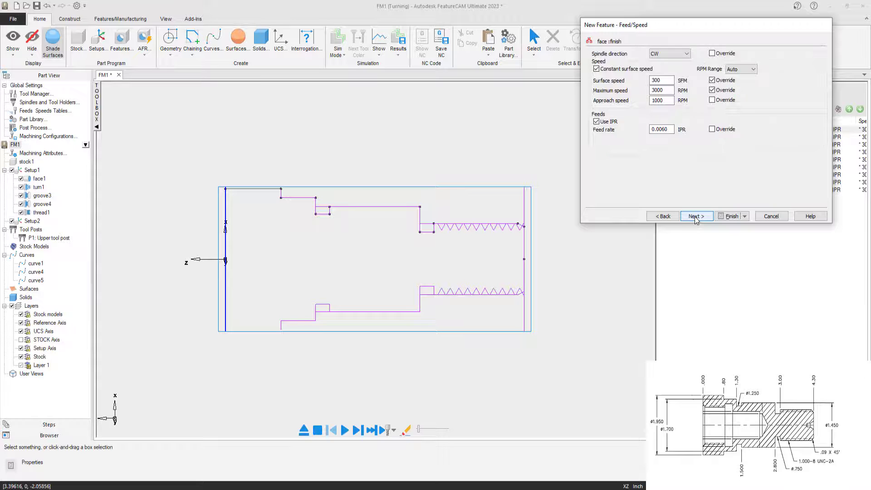
pyautogui.doubleClick(661, 89)
pyautogui.write('12')
pyautogui.moveTo(666, 129); pyautogui.dragTo(662, 129)
pyautogui.click(660, 129)
pyautogui.click(697, 215)
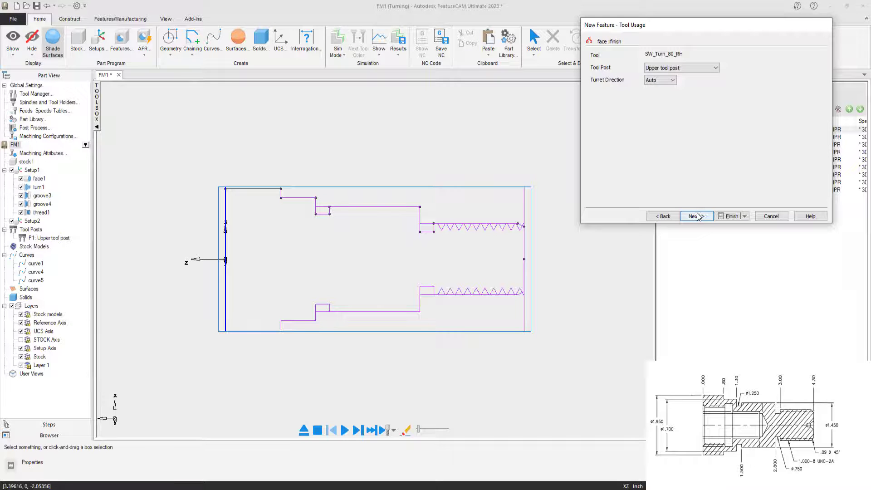
pyautogui.click(698, 217)
pyautogui.click(697, 217)
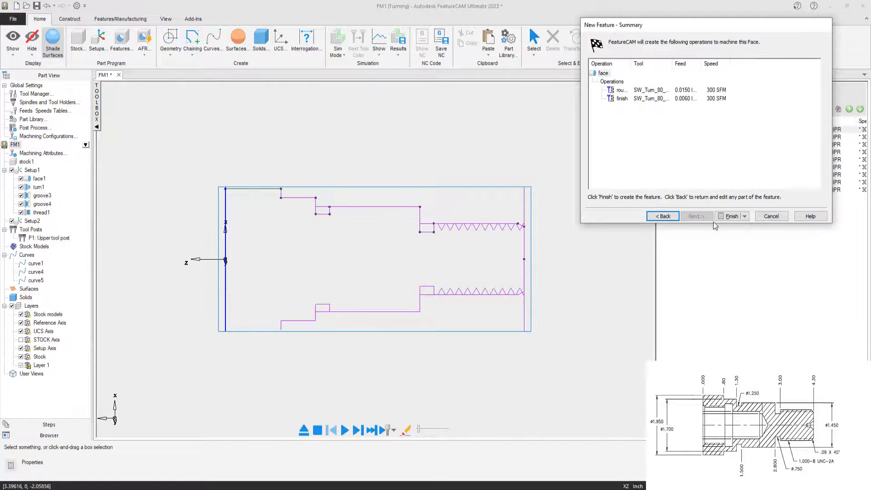
pyautogui.click(731, 216)
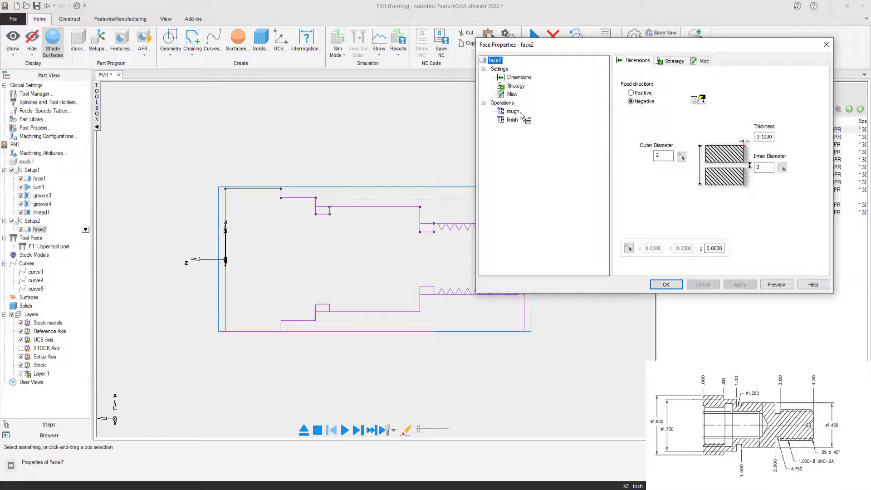
# - Set the face2 rough operation's depth of cut to 0.02 and apply the feature properties
pyautogui.click(513, 112)
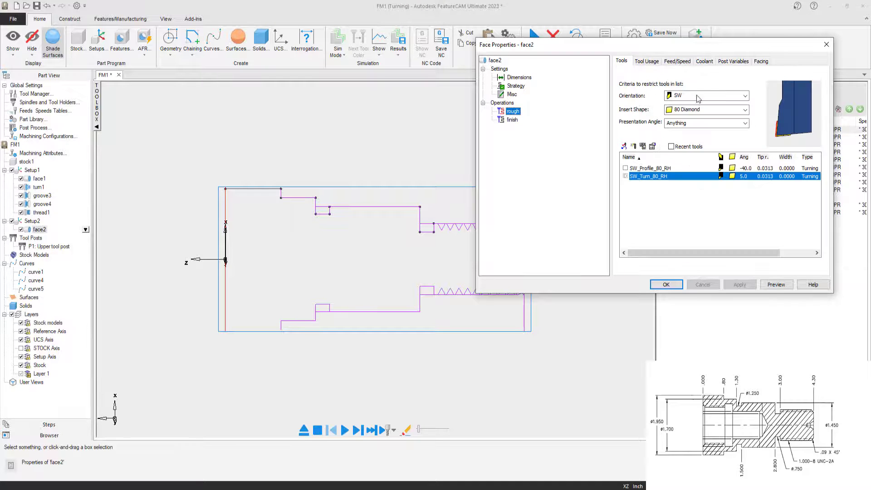
pyautogui.click(761, 63)
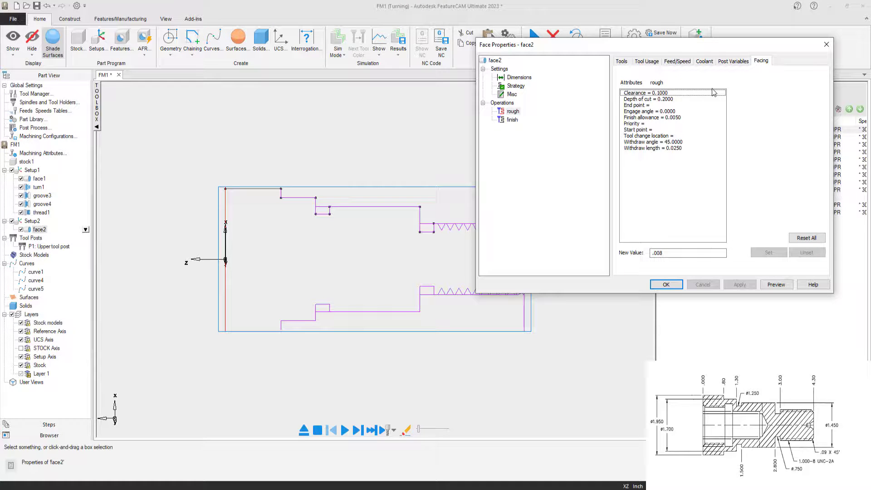
pyautogui.click(648, 99)
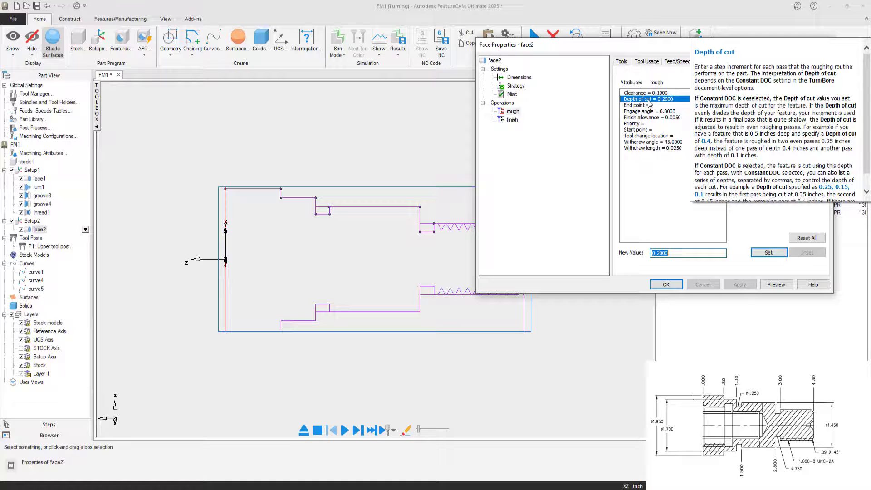
pyautogui.write('.02')
pyautogui.click(766, 253)
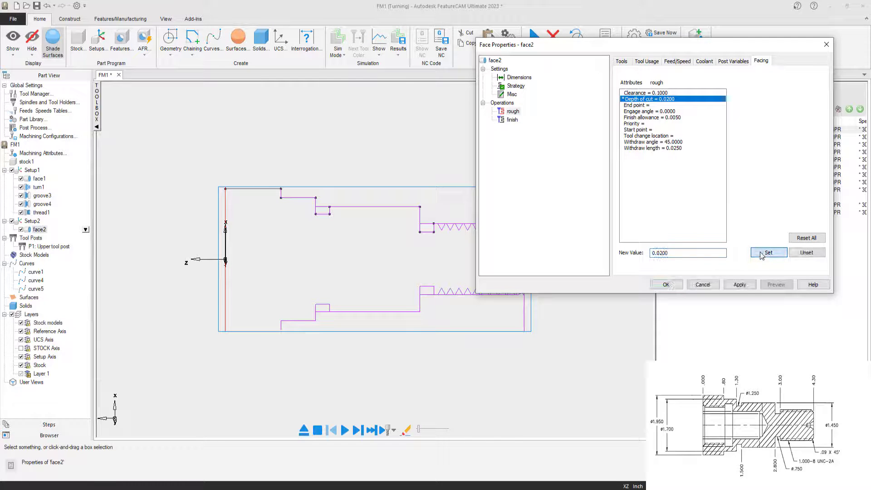
pyautogui.click(739, 284)
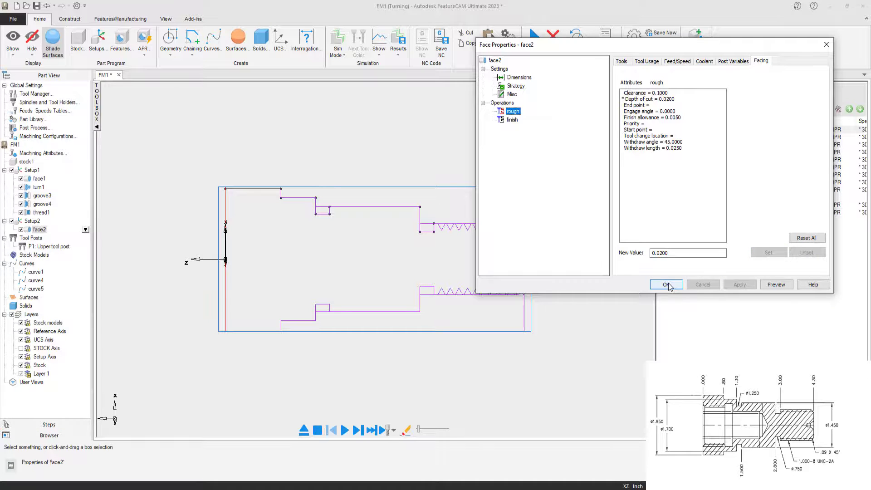
pyautogui.click(666, 285)
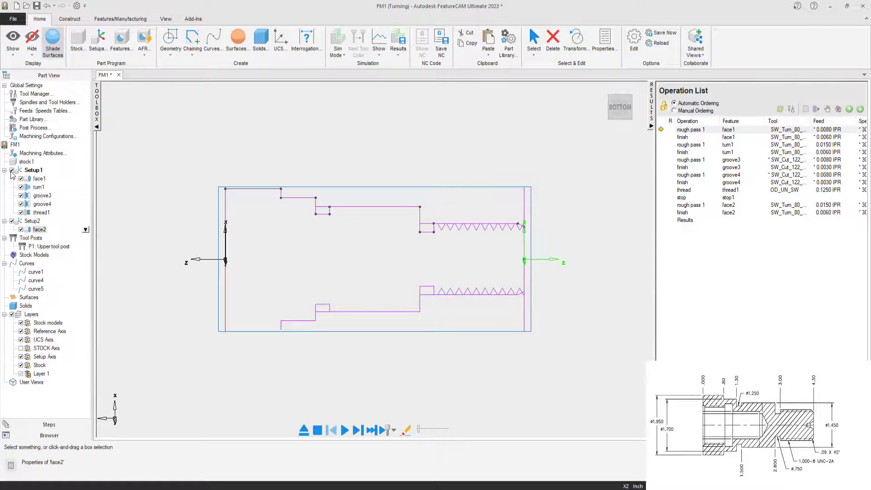
# - Exclude Setup1 from machining, run a Centerline simulation of the face2 toolpaths, and eject it
pyautogui.click(12, 171)
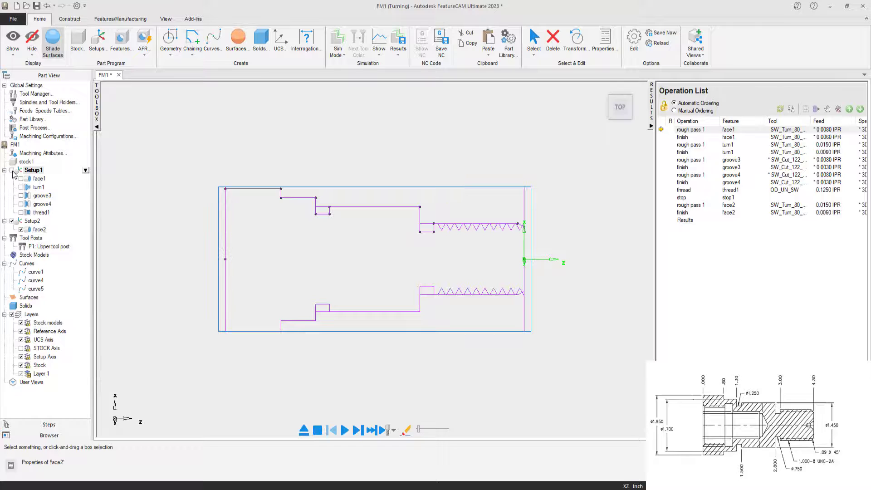
pyautogui.click(32, 220)
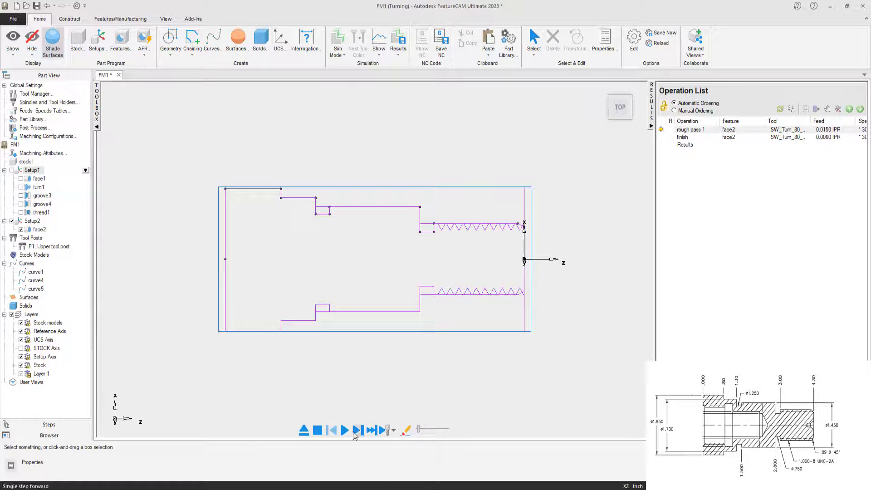
pyautogui.click(337, 51)
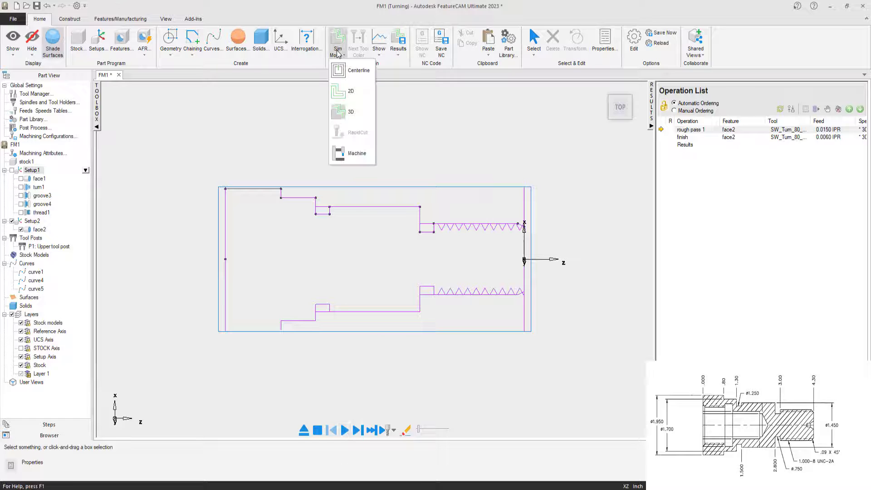
pyautogui.click(347, 72)
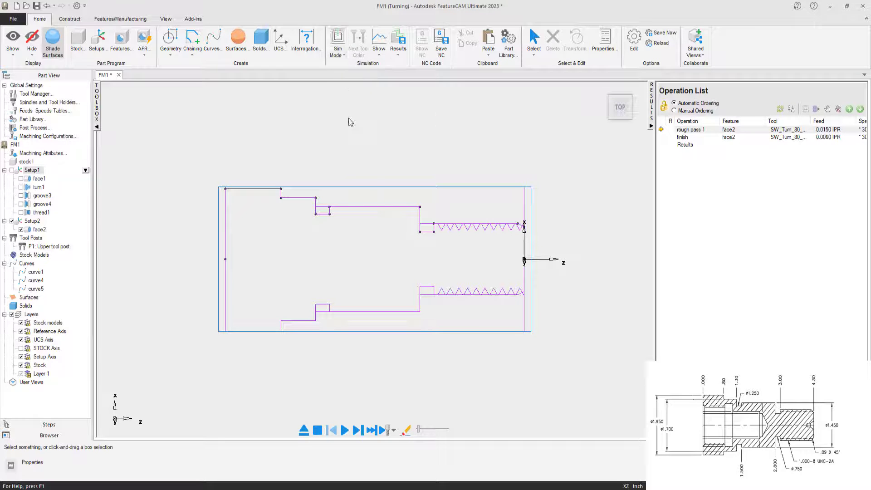
pyautogui.click(345, 428)
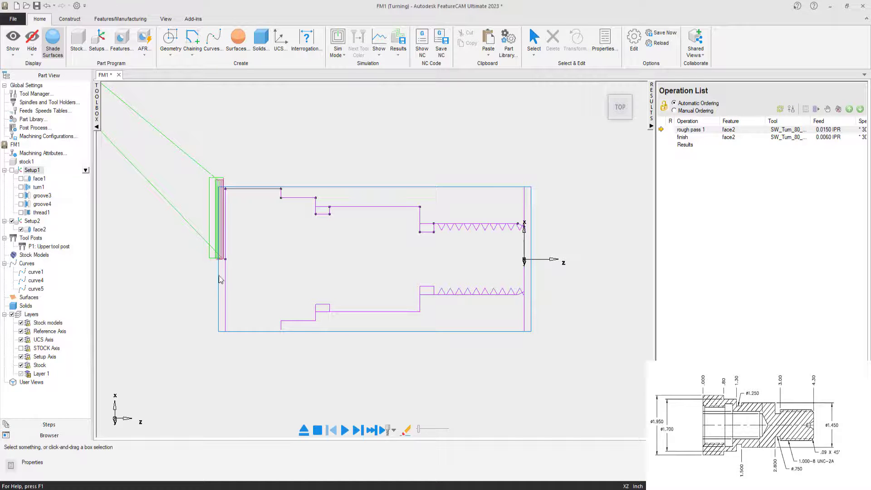
pyautogui.click(304, 430)
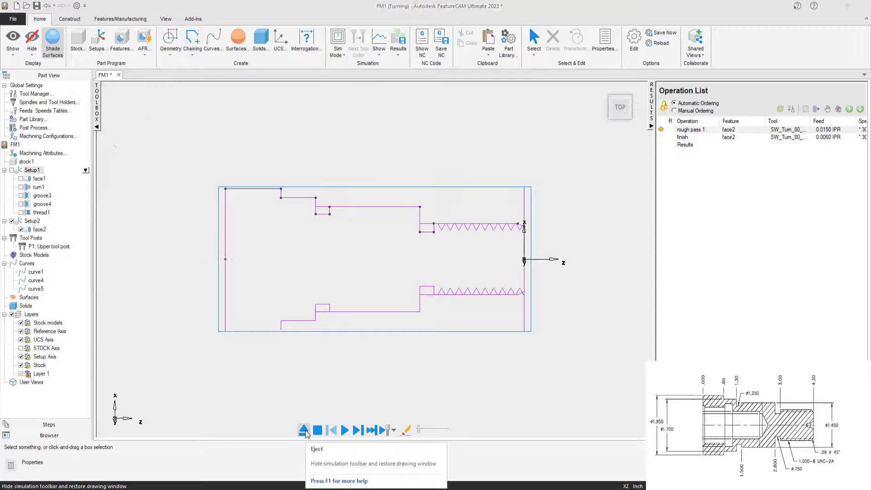
# - Run a 3D simulation of the face2 rough and finish passes and eject it
pyautogui.click(338, 50)
pyautogui.click(351, 111)
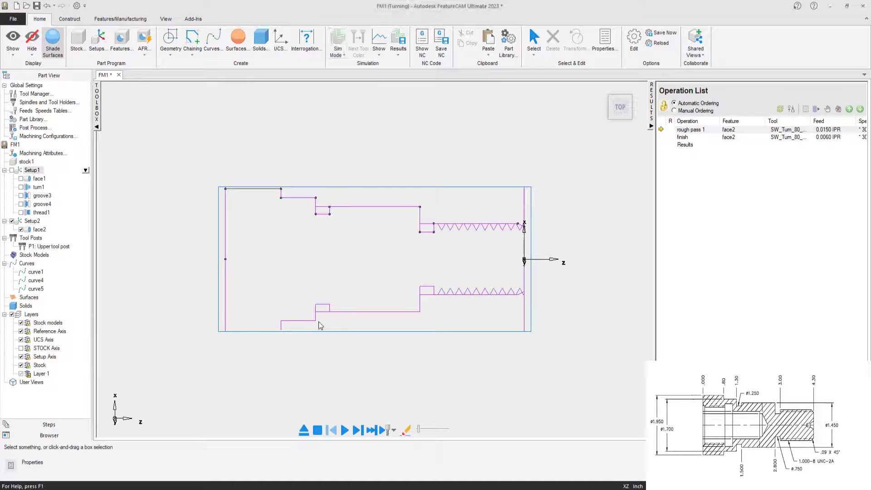
pyautogui.click(344, 430)
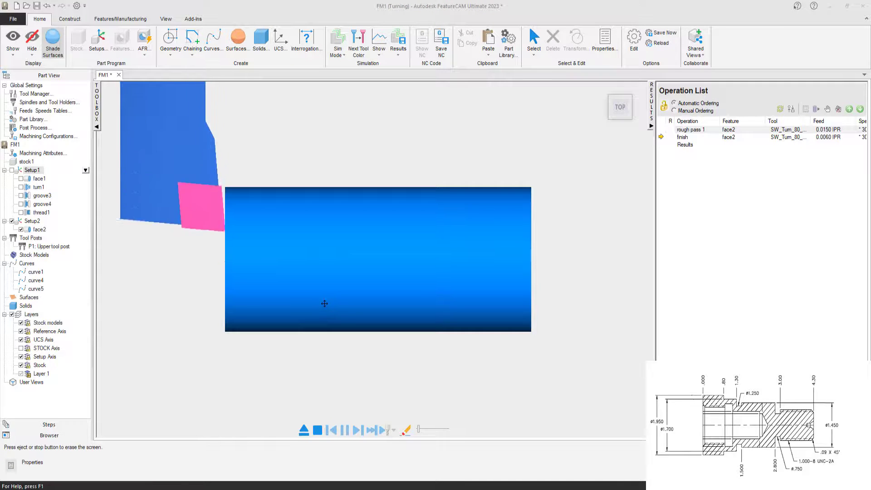
pyautogui.click(304, 430)
# - In Setup2, start a Turn feature from a chained curve along the part's face and largest outer diameter
pyautogui.click(34, 220)
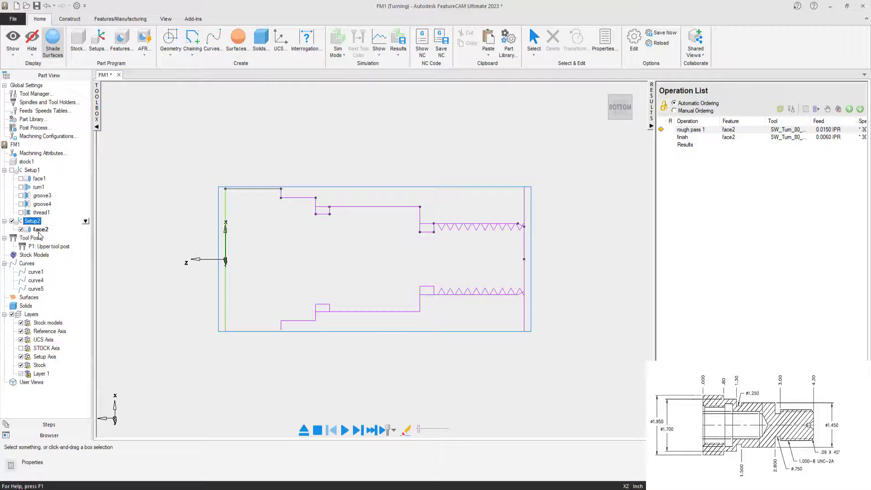
pyautogui.click(121, 41)
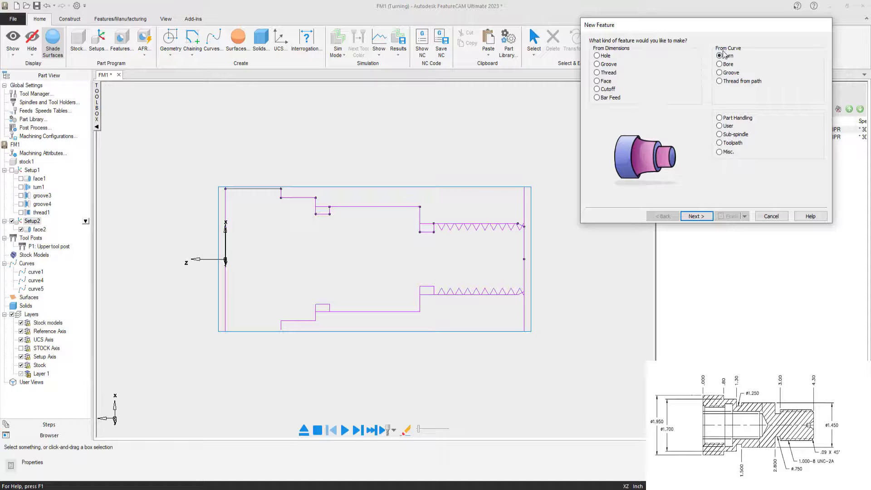
pyautogui.click(695, 216)
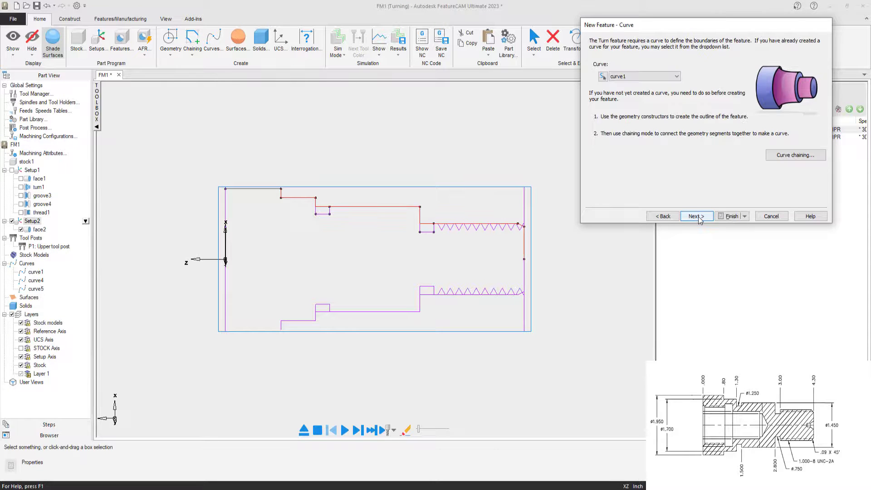
pyautogui.click(792, 156)
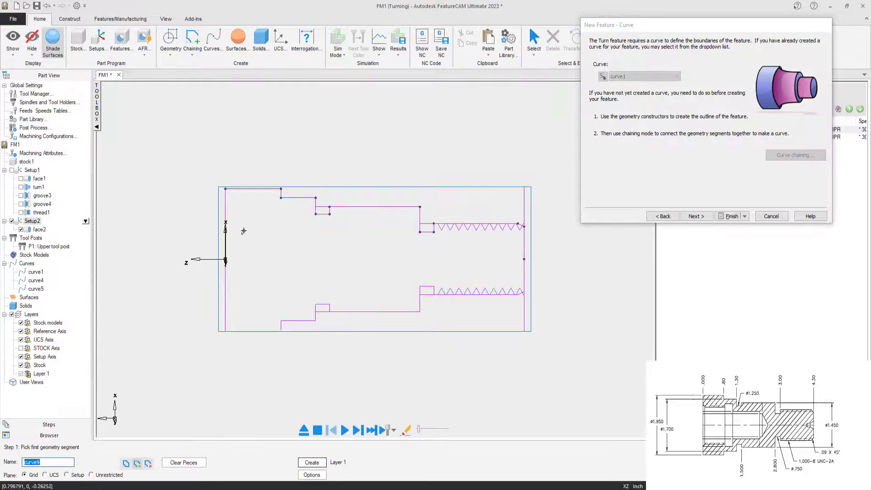
pyautogui.click(232, 216)
pyautogui.click(273, 188)
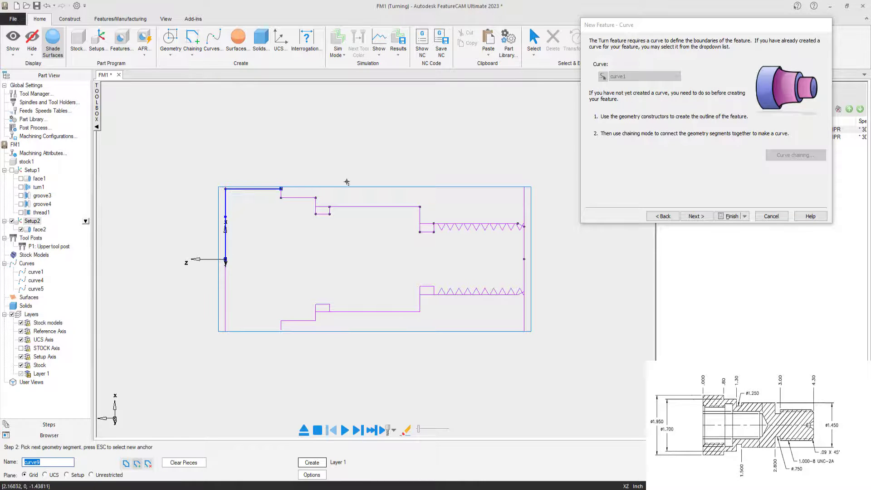
pyautogui.click(696, 217)
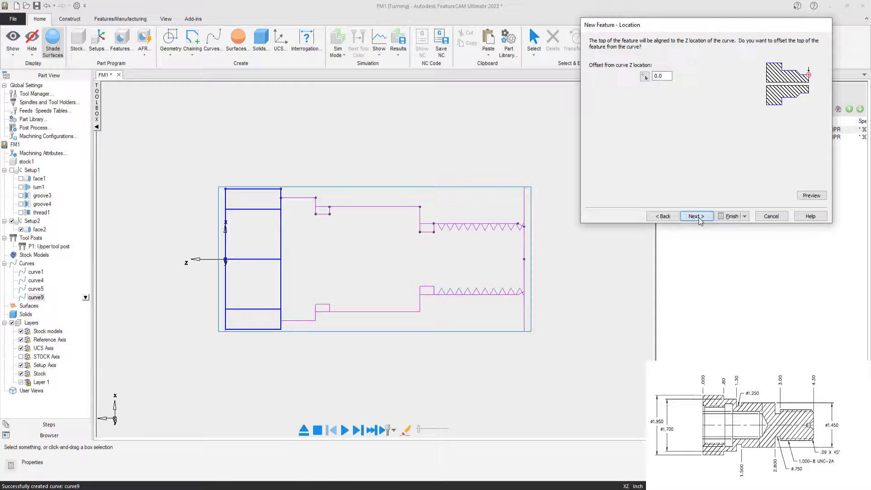
# - Keep the default location, strategy and tool, and override the roughing surface speed to 300 SFM and maximum speed to 1200 RPM
pyautogui.click(697, 216)
pyautogui.click(696, 216)
pyautogui.click(699, 218)
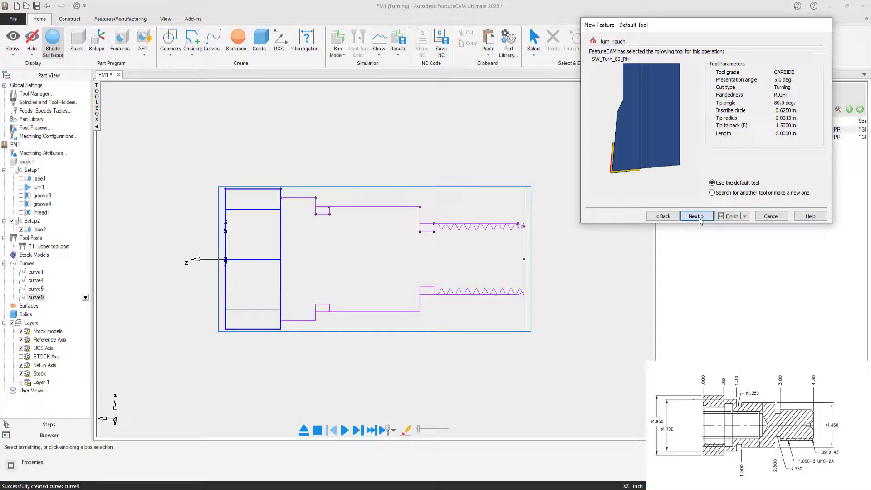
pyautogui.click(696, 217)
pyautogui.write('300')
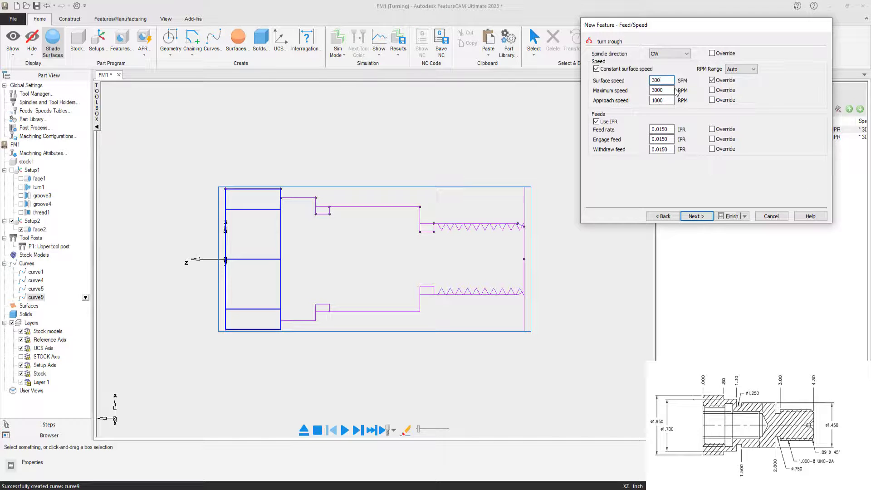
pyautogui.press('Tab')
pyautogui.write('1200')
pyautogui.click(695, 217)
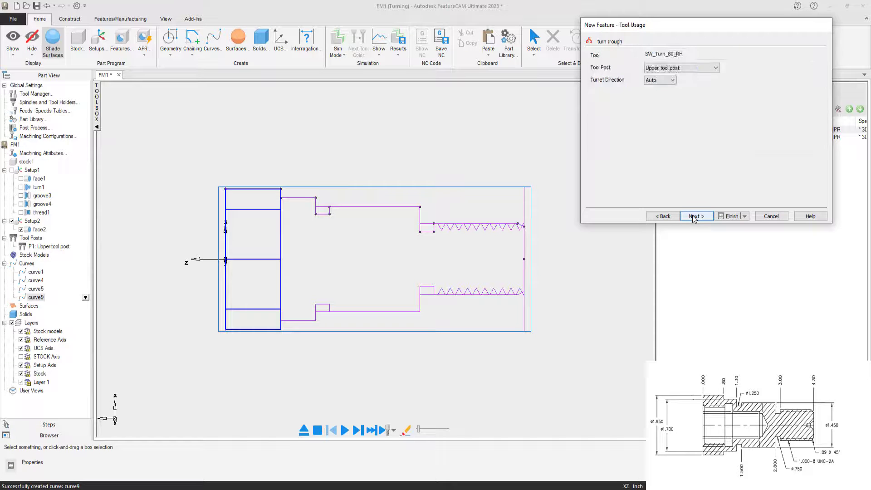
# - Override the finish pass to 300 SFM surface speed and 1200 RPM maximum speed, and create the Turn feature
pyautogui.click(695, 216)
pyautogui.click(695, 216)
pyautogui.click(695, 216)
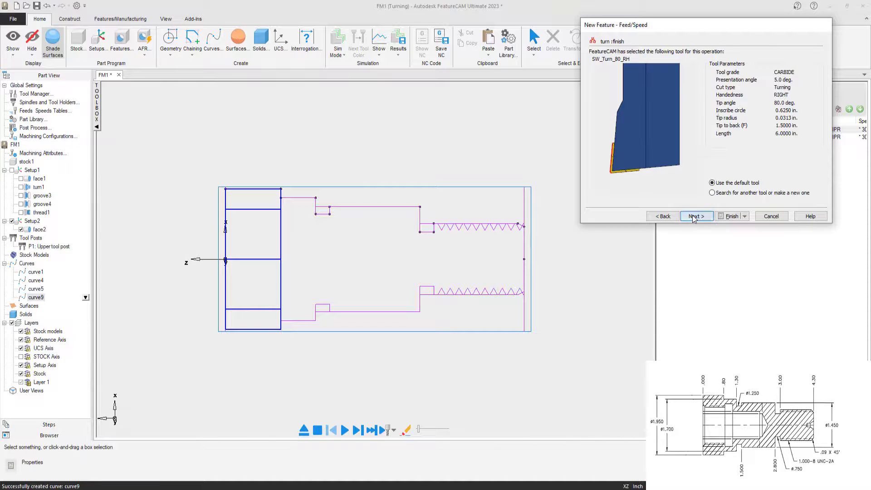
pyautogui.click(667, 90)
pyautogui.doubleClick(667, 90)
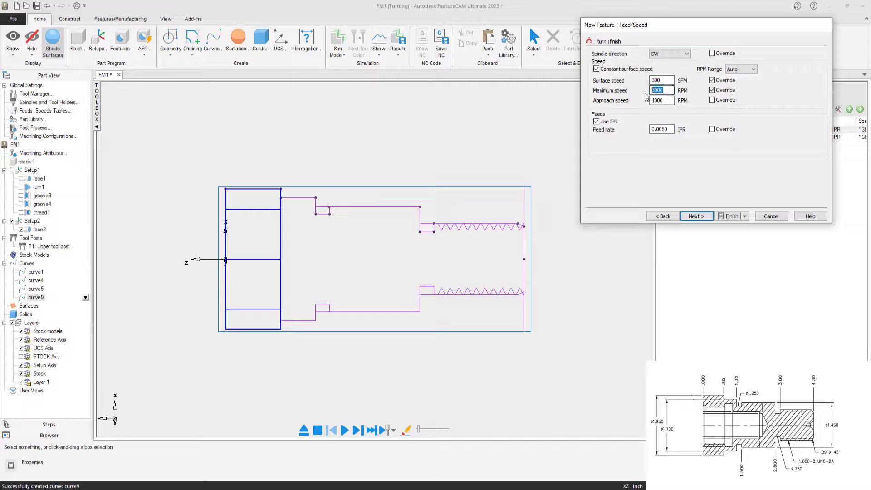
pyautogui.write('1200')
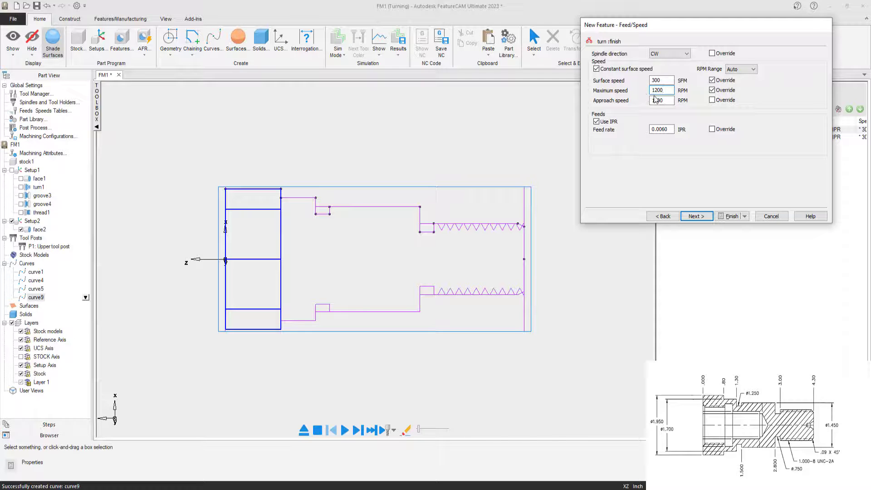
pyautogui.click(695, 217)
pyautogui.click(695, 216)
pyautogui.click(695, 217)
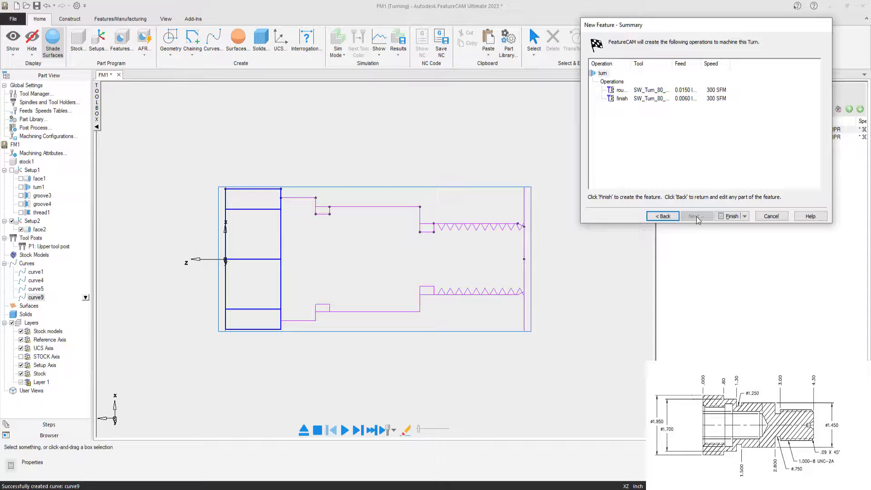
pyautogui.click(731, 216)
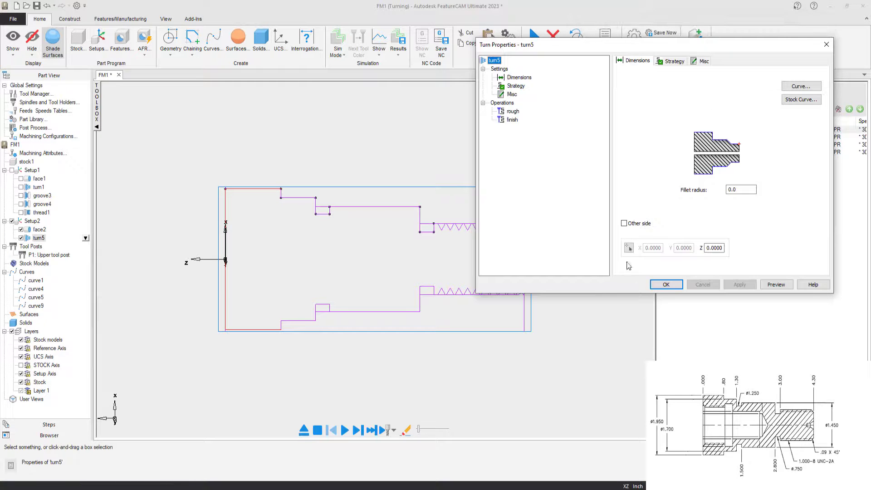
# - Set the turn5 rough operation's depth of cut to 0.050 and apply the change
pyautogui.click(512, 112)
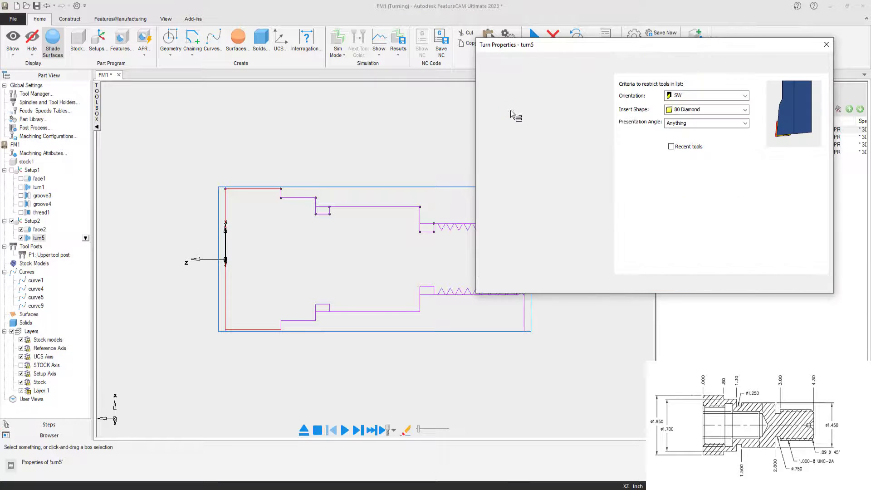
pyautogui.click(762, 62)
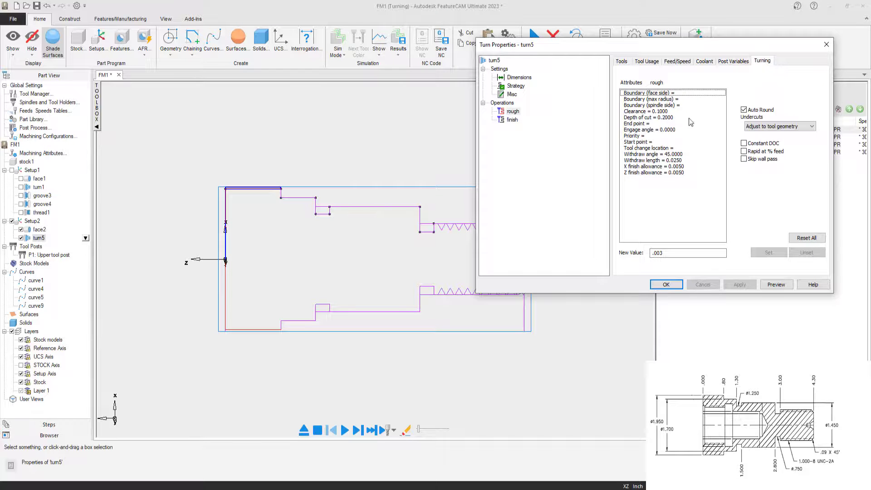
pyautogui.click(651, 117)
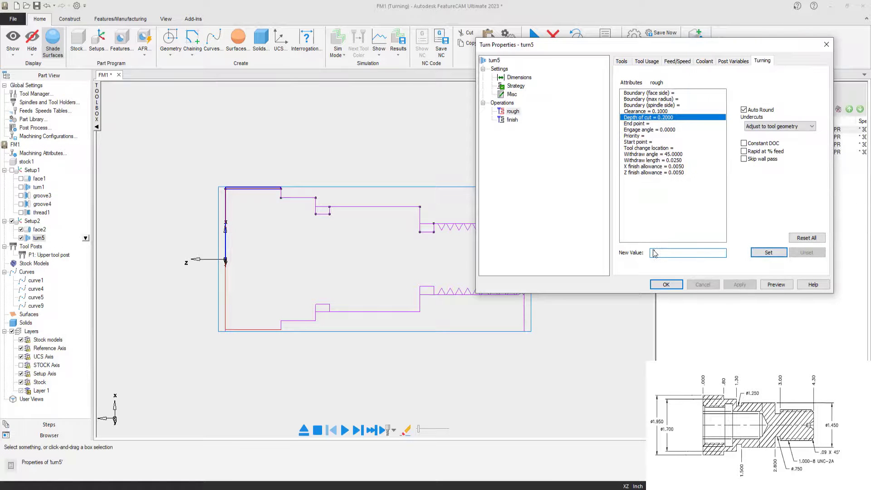
pyautogui.click(766, 253)
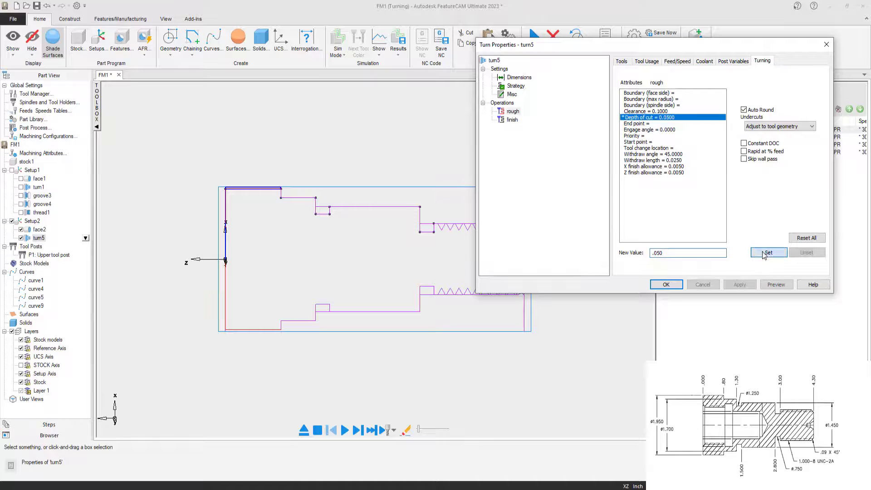
pyautogui.click(740, 284)
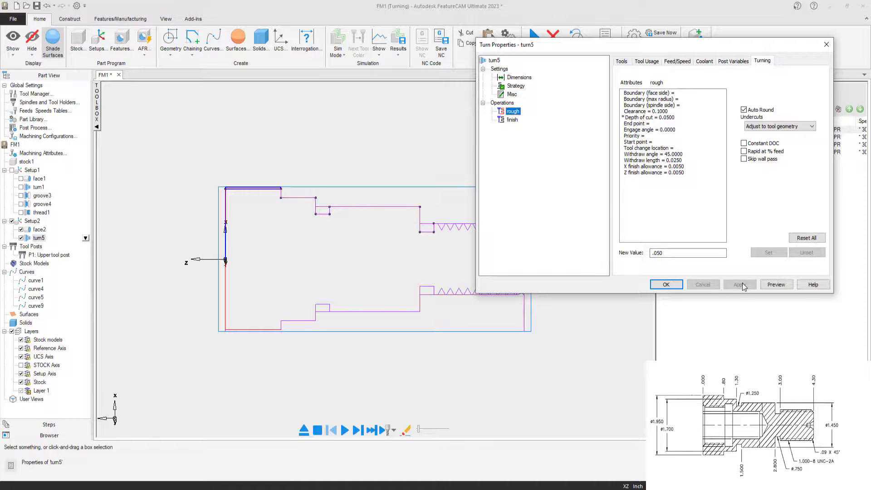
# - Set the turn5 rough operation's X finish allowance to 0.008 and Z finish allowance to 0.003, and accept the properties
pyautogui.click(653, 167)
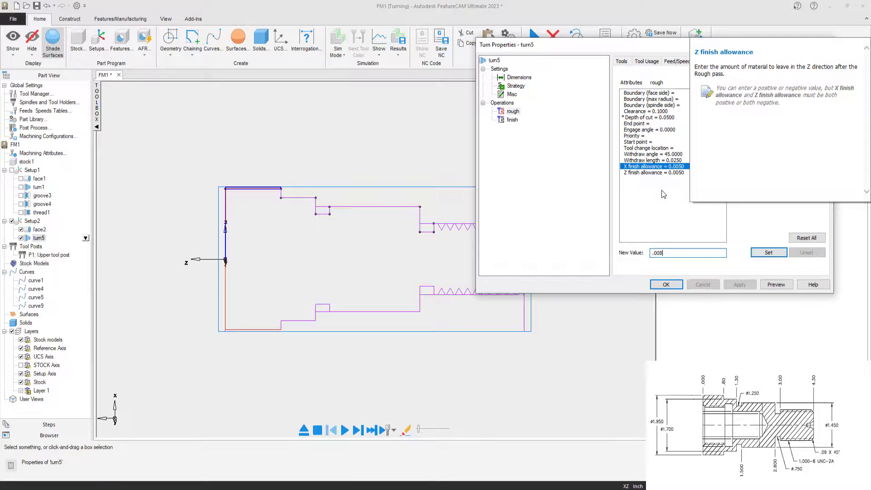
pyautogui.write('.008')
pyautogui.click(768, 252)
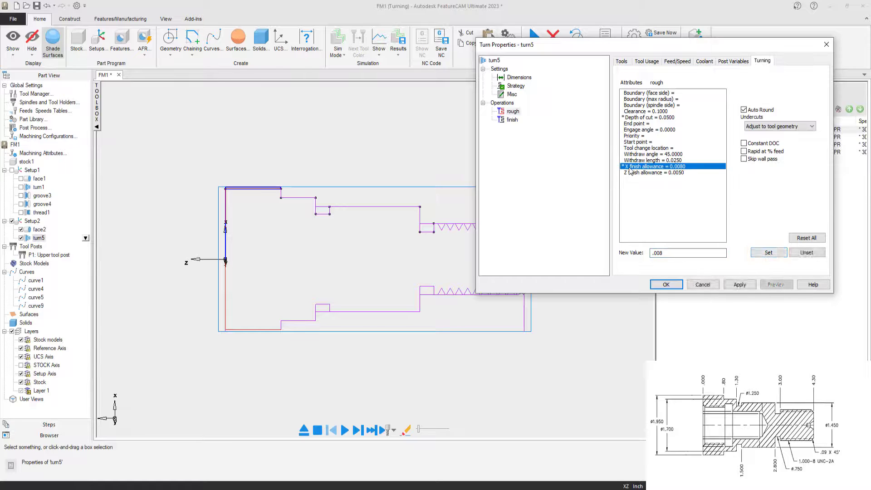
pyautogui.click(646, 173)
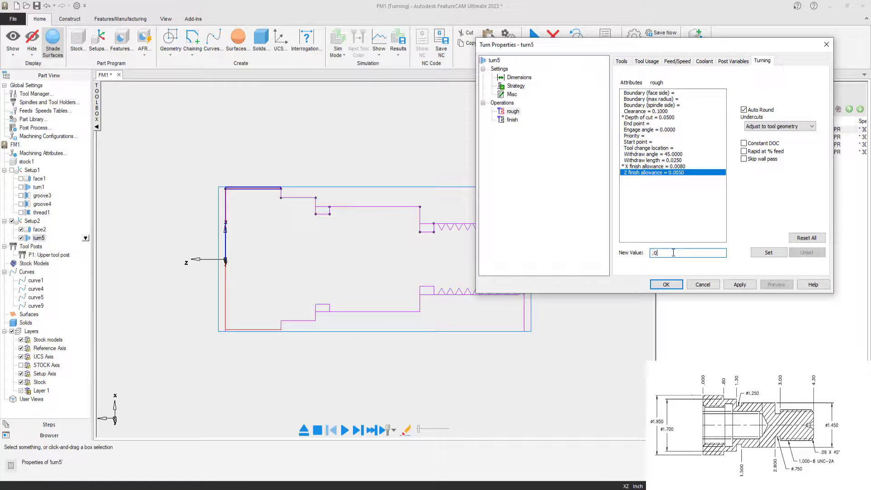
pyautogui.click(768, 253)
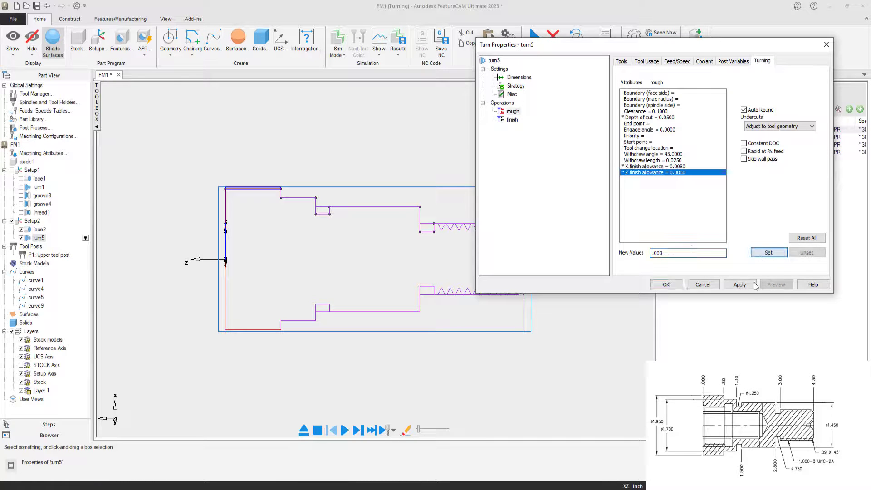
pyautogui.click(739, 285)
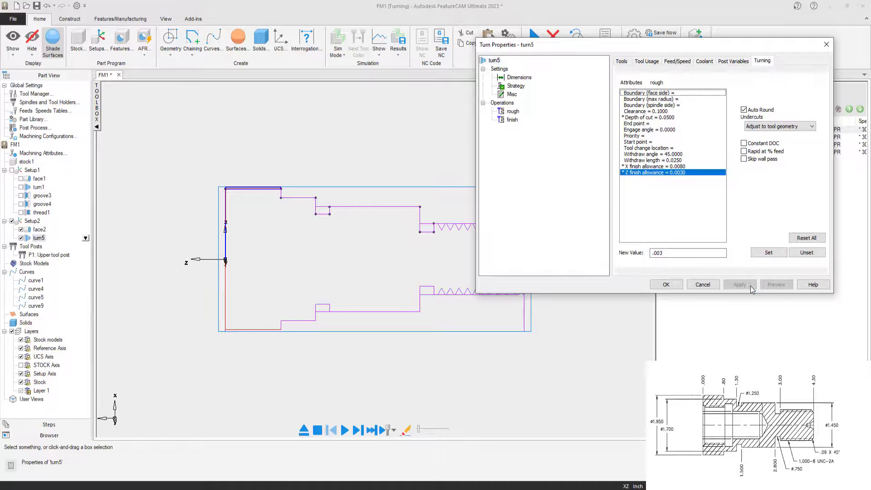
pyautogui.click(669, 286)
# - Run a Centerline simulation of the face2 and turn5 toolpaths
pyautogui.click(339, 55)
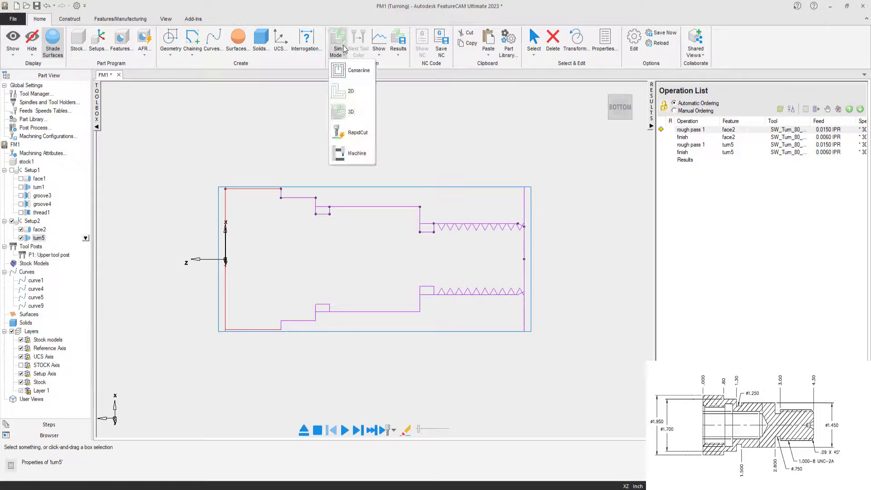
pyautogui.click(349, 91)
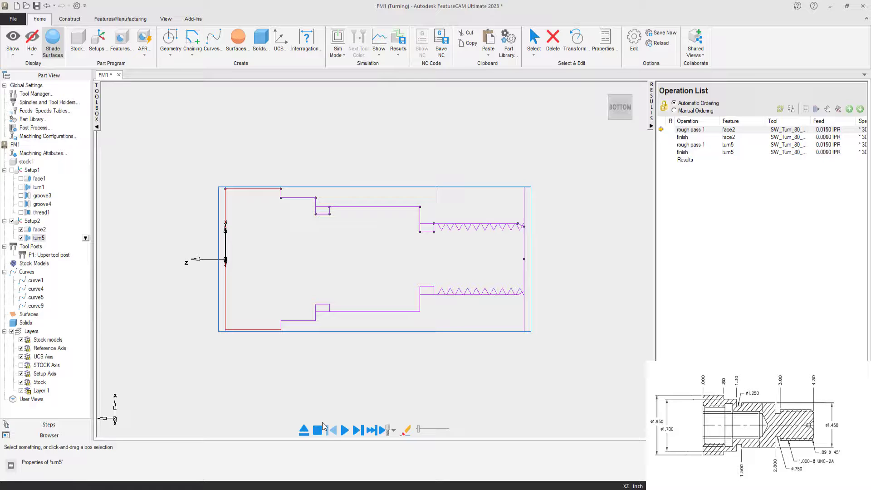
pyautogui.click(343, 431)
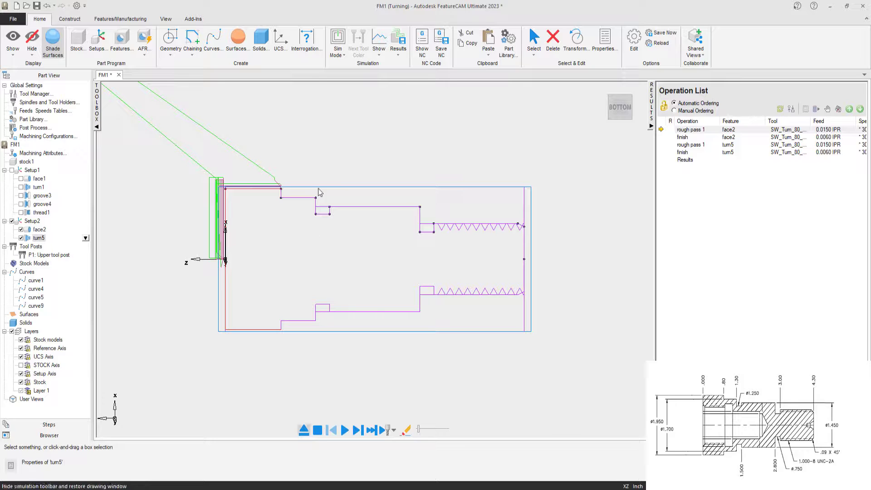
# - Run a 3D simulation of the face2 and turn5 operations and eject it
pyautogui.click(337, 46)
pyautogui.click(353, 113)
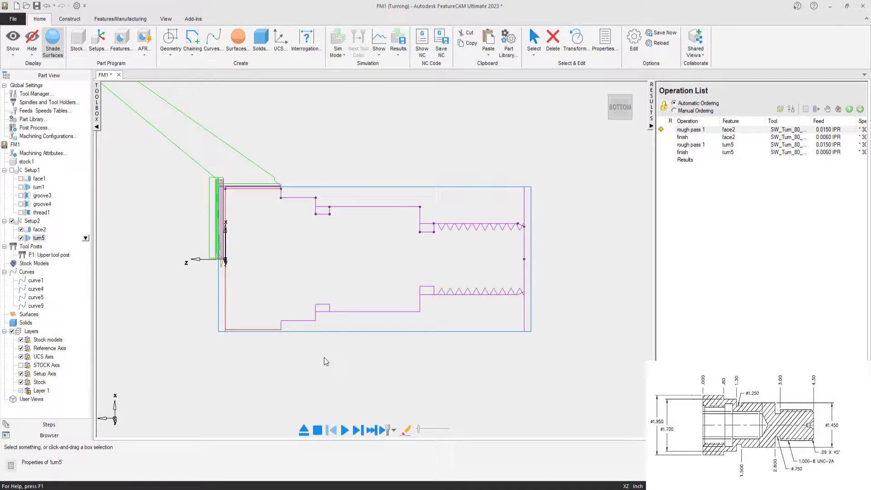
pyautogui.click(343, 430)
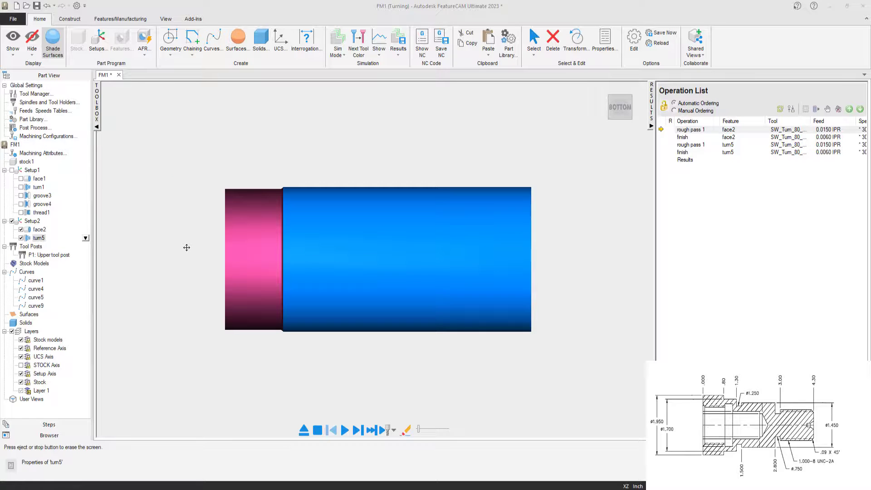
pyautogui.click(304, 428)
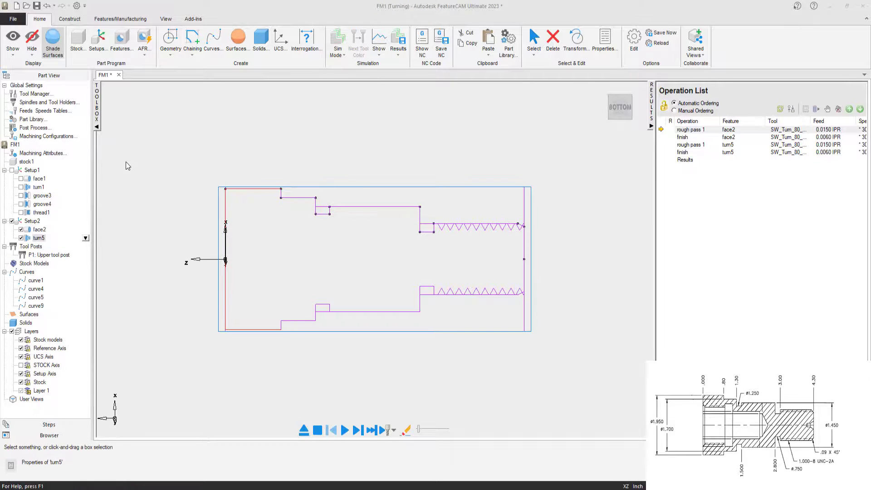
# - Include Setup1 in machining again, run the 3D simulation of both setups, and eject it
pyautogui.click(12, 170)
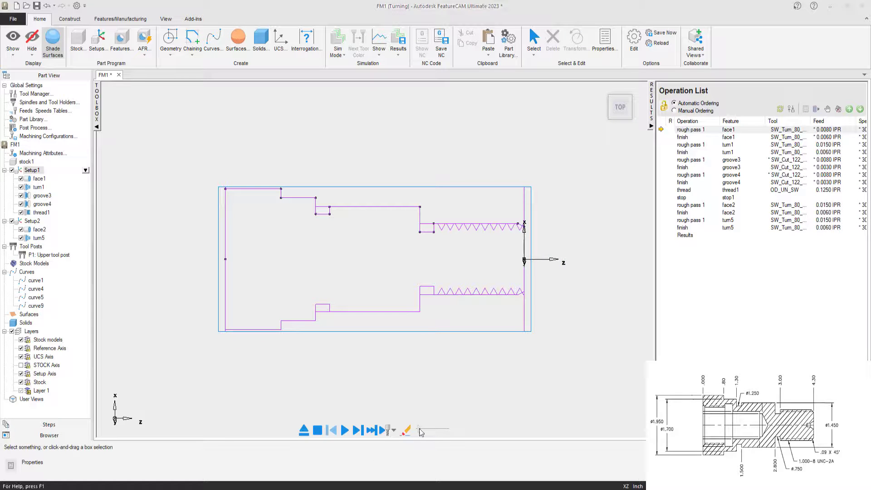
pyautogui.click(388, 431)
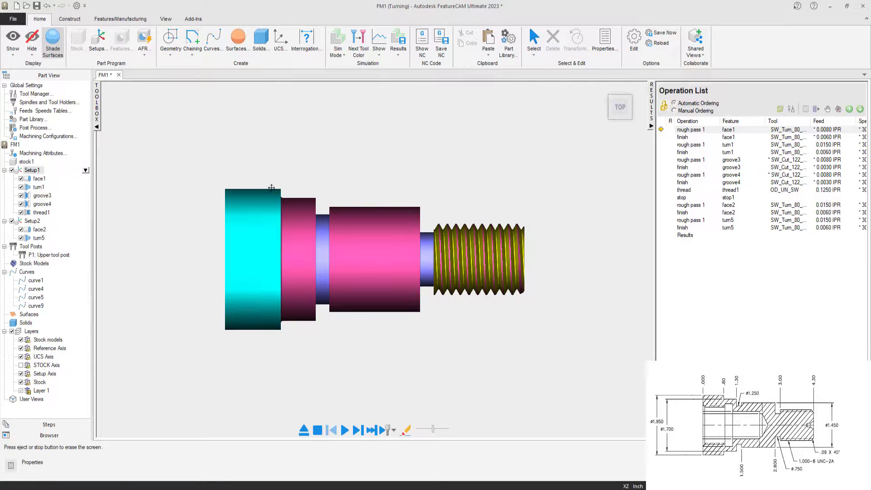
pyautogui.click(303, 429)
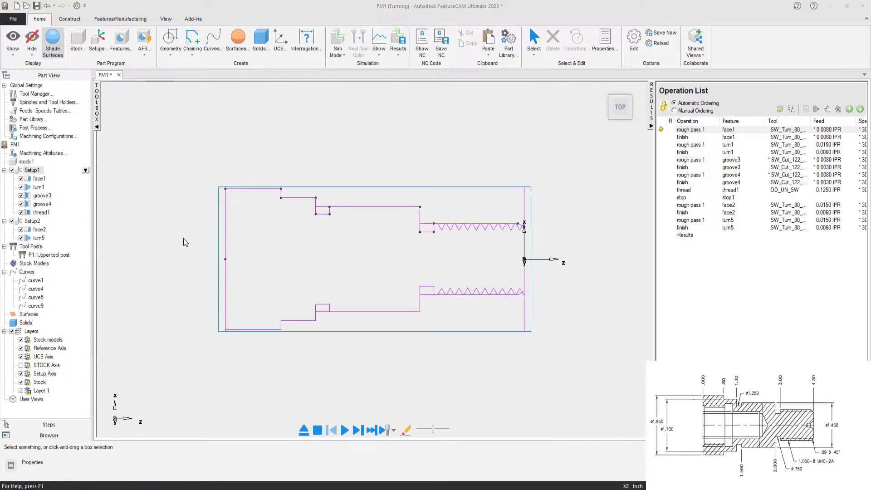
# - Reorder the setups so that Setup2 is machined before Setup1
pyautogui.click(34, 221)
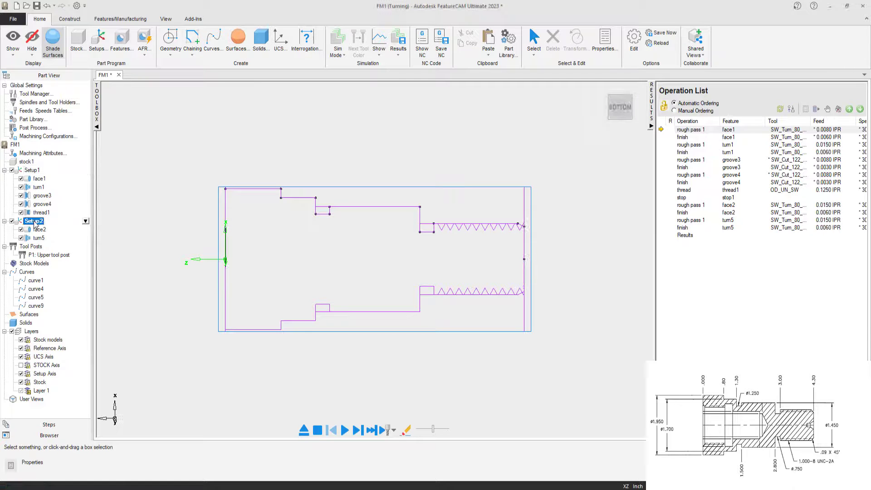
pyautogui.moveTo(35, 223); pyautogui.dragTo(44, 174)
pyautogui.moveTo(44, 173); pyautogui.dragTo(44, 173)
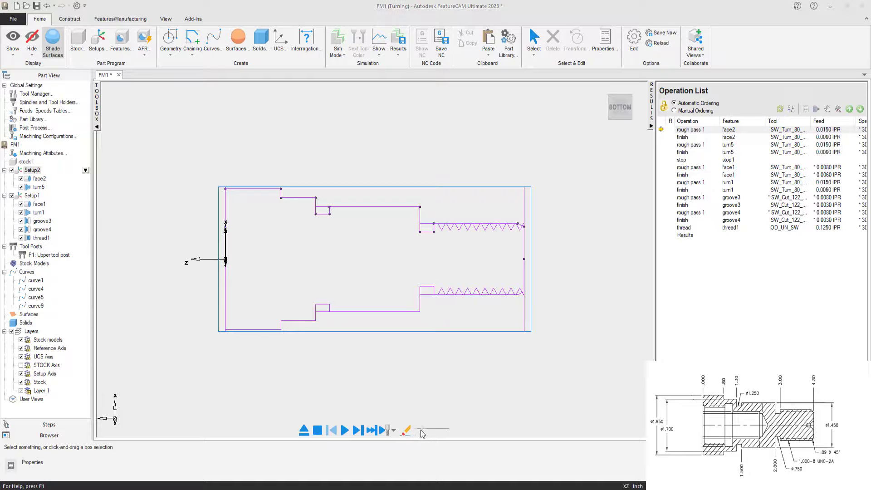
# - Run the 3D simulation of the reordered setups at a faster speed and rotate the machined part to inspect it
pyautogui.click(345, 431)
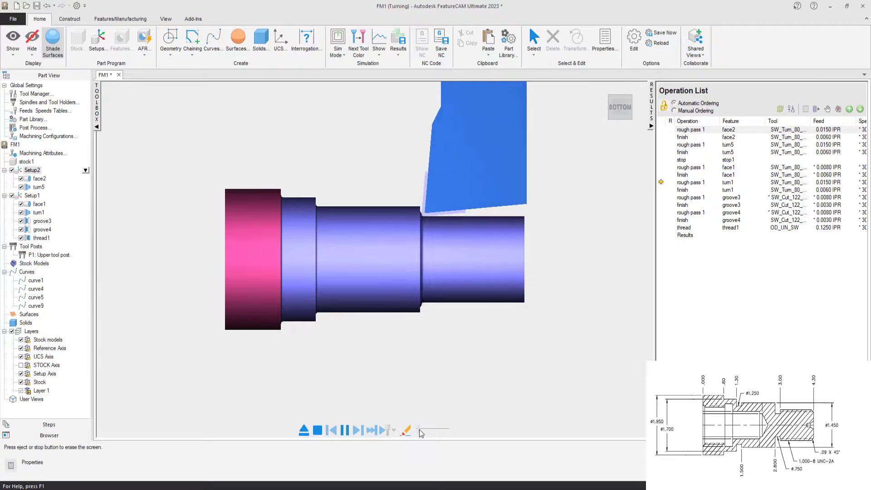
pyautogui.moveTo(419, 429); pyautogui.dragTo(433, 429)
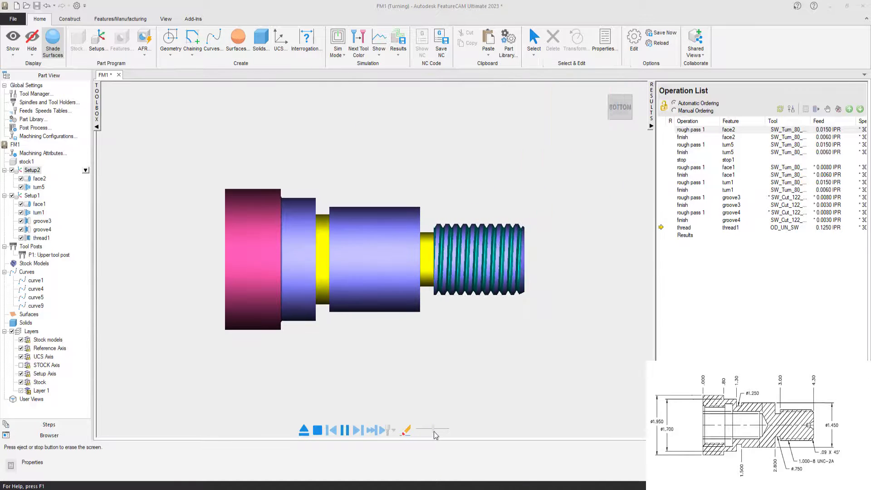
pyautogui.rightClick(197, 132)
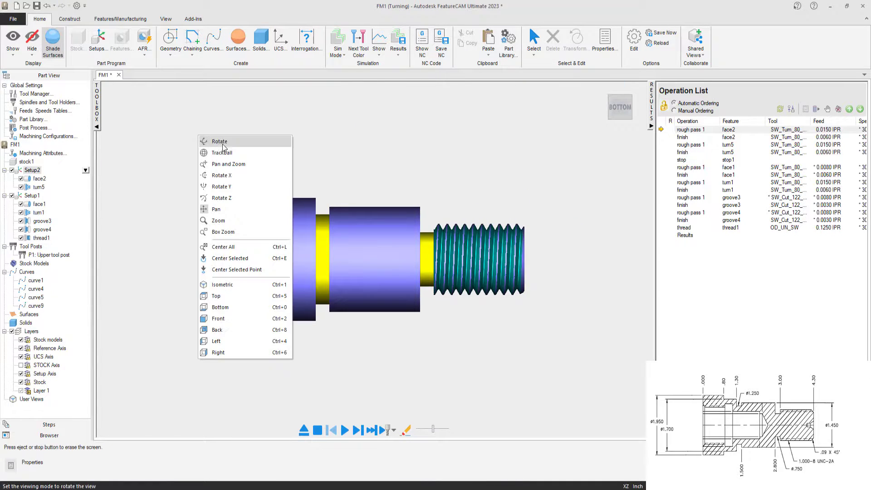
pyautogui.click(213, 140)
pyautogui.moveTo(374, 284)
pyautogui.mouseDown()
pyautogui.moveTo(326, 340)
pyautogui.moveTo(321, 321)
pyautogui.moveTo(359, 334)
pyautogui.mouseUp()
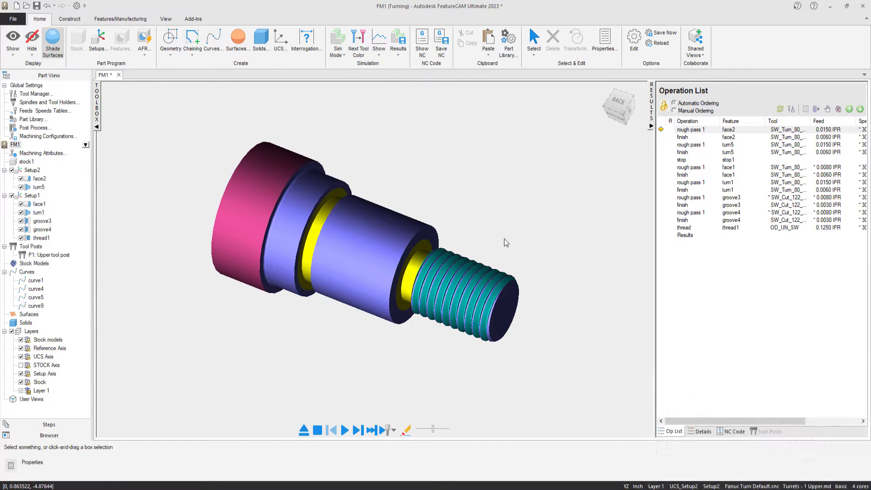